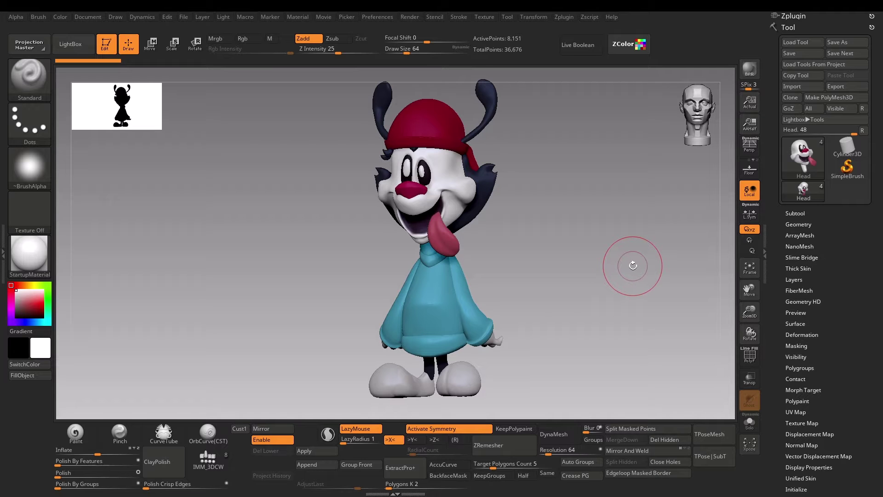
Step: Locate UV Master among the available ZBrush plugins
{"action": "left_click_drag", "start_coordinate": [628, 262], "coordinate": [563, 247]}
{"action": "left_click", "coordinate": [569, 17]}
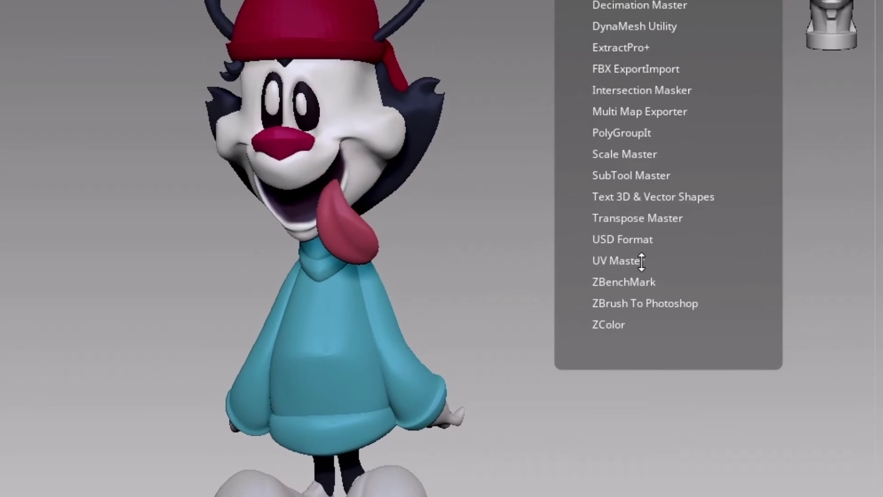
{"action": "left_click", "coordinate": [598, 254]}
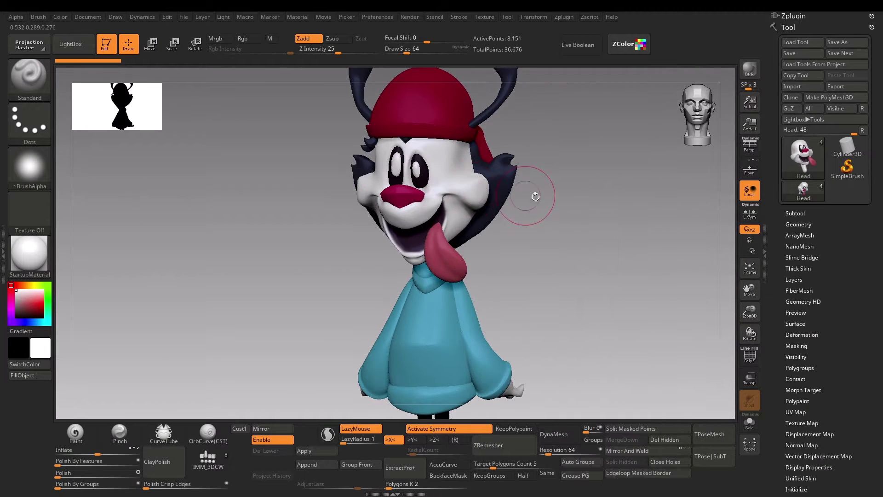
Step: Expand the Subtool list and examine the subtools that make up the cartoon character
{"action": "left_click_drag", "start_coordinate": [534, 196], "coordinate": [552, 196]}
{"action": "key", "text": "shift+f"}
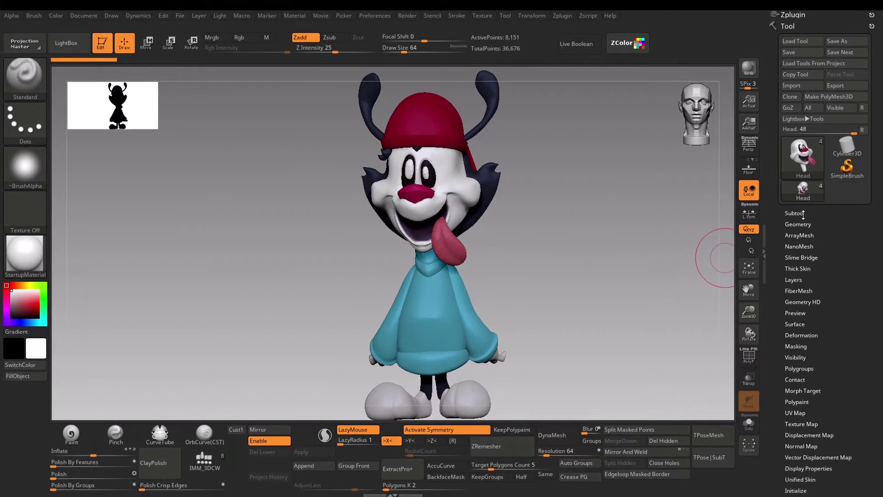
{"action": "left_click", "coordinate": [796, 213]}
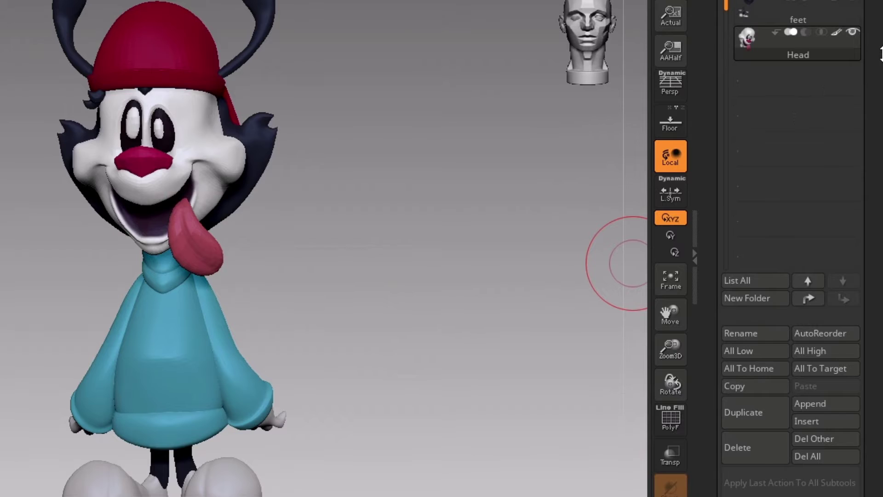
{"action": "left_click_drag", "start_coordinate": [882, 54], "coordinate": [881, 122]}
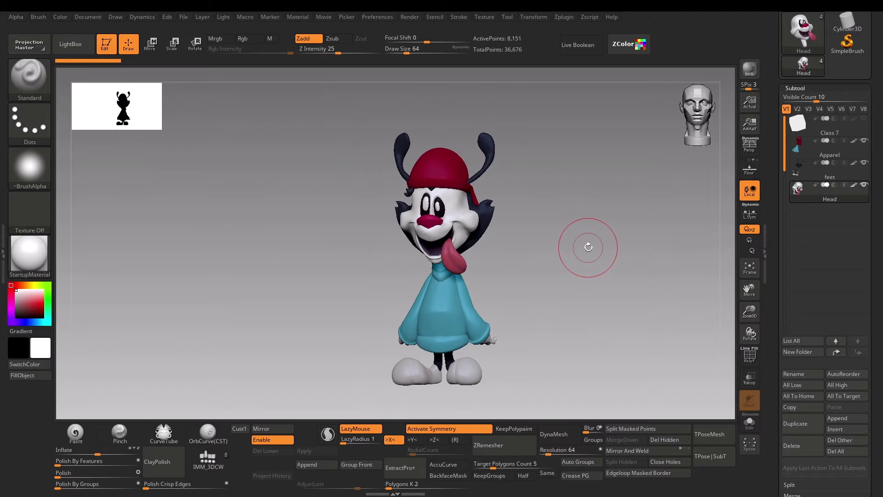
{"action": "left_click_drag", "start_coordinate": [588, 247], "coordinate": [619, 273]}
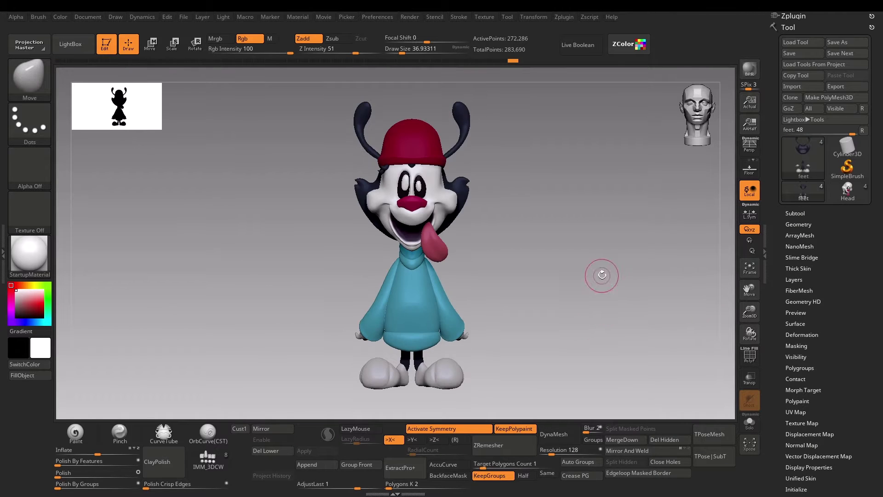
Step: Open the UV Master plugin settings in the docked Zplugin palette and turn off Symmetry for the unwrap
{"action": "left_click_drag", "start_coordinate": [596, 247], "coordinate": [593, 244]}
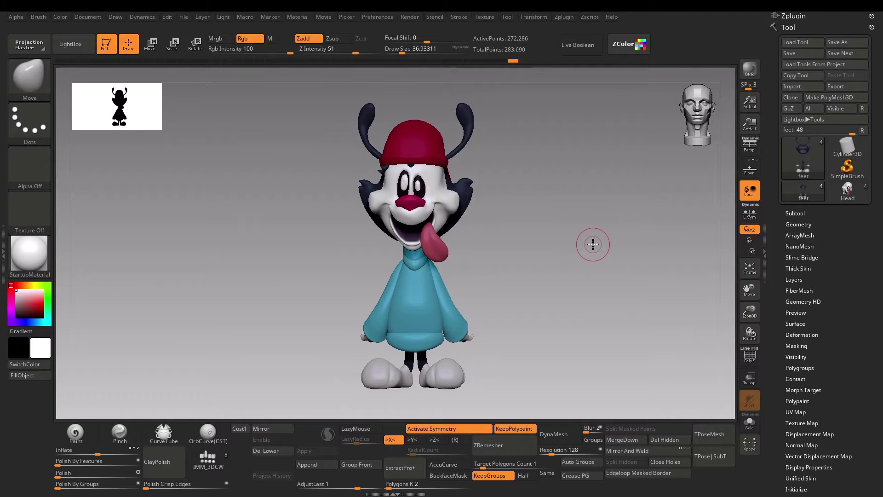
{"action": "left_click", "coordinate": [561, 19]}
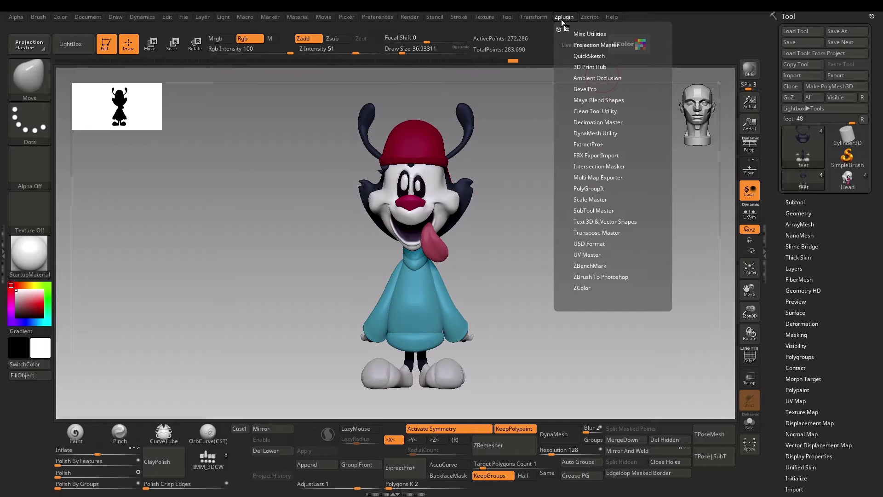
{"action": "left_click", "coordinate": [587, 257]}
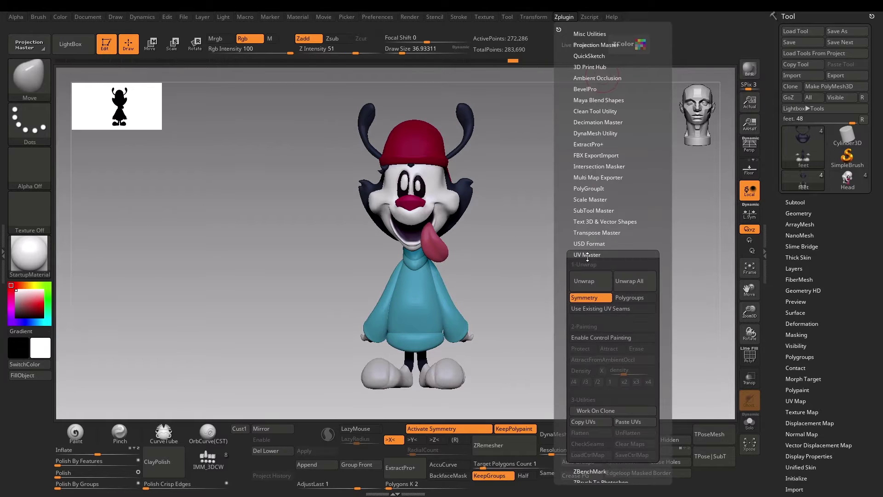
{"action": "left_click", "coordinate": [799, 19]}
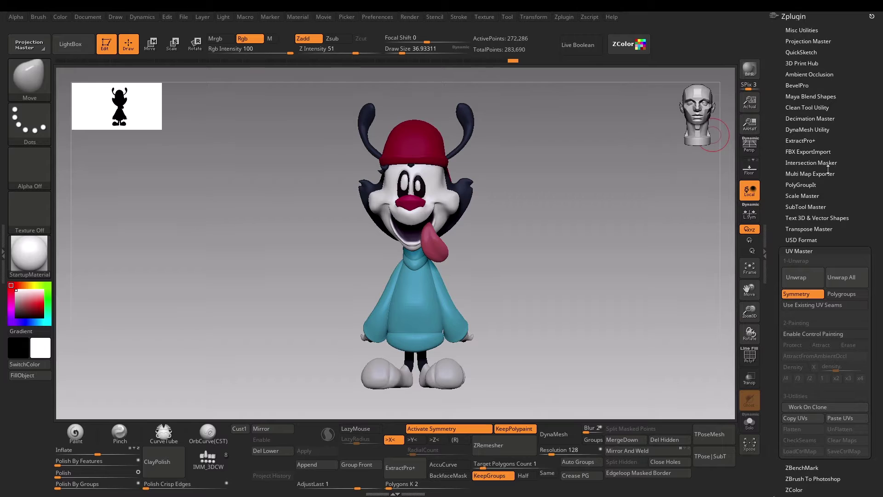
{"action": "scroll", "coordinate": [828, 170], "scroll_direction": "down", "scroll_amount": 3}
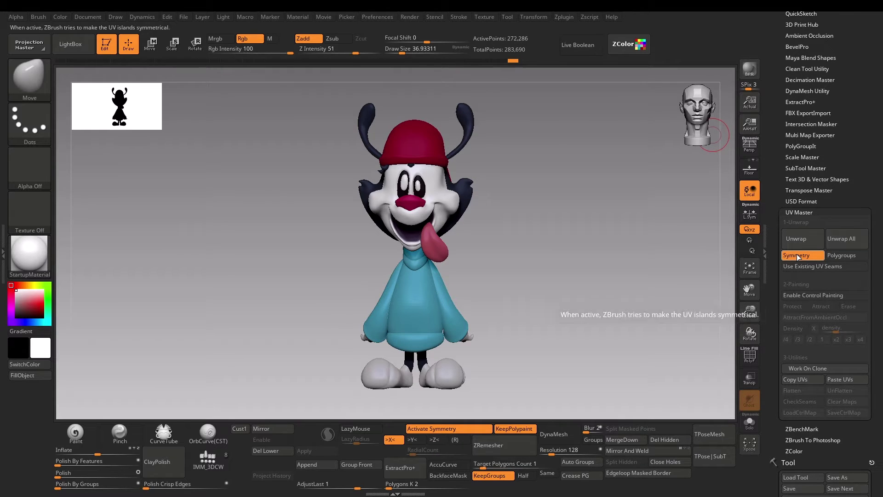
{"action": "left_click", "coordinate": [797, 255]}
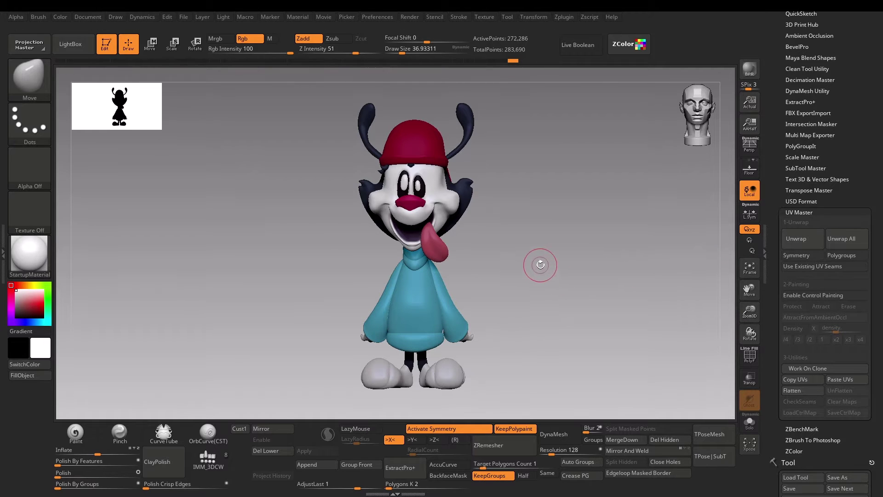
Step: Turn on the polyframe display and make the hat and shirt subtool active at its lowest subdivision level
{"action": "left_click_drag", "start_coordinate": [562, 265], "coordinate": [616, 277], "text": "alt"}
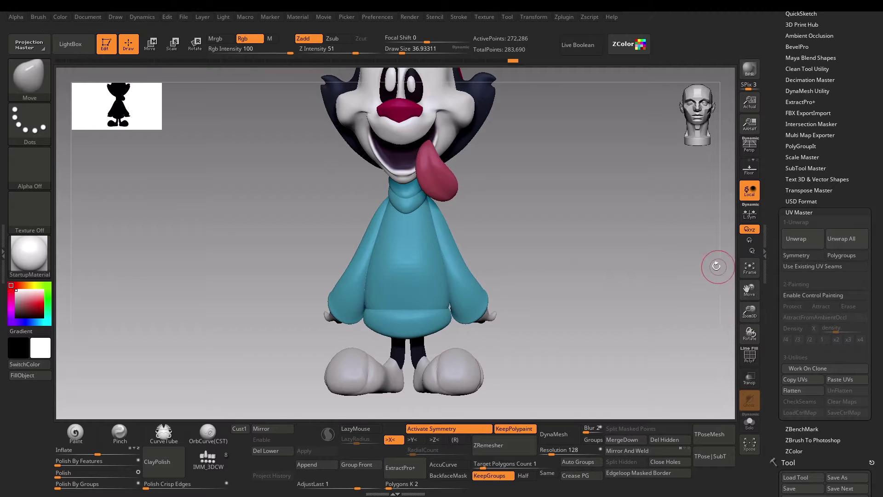
{"action": "left_click_drag", "start_coordinate": [647, 265], "coordinate": [644, 243], "text": "alt"}
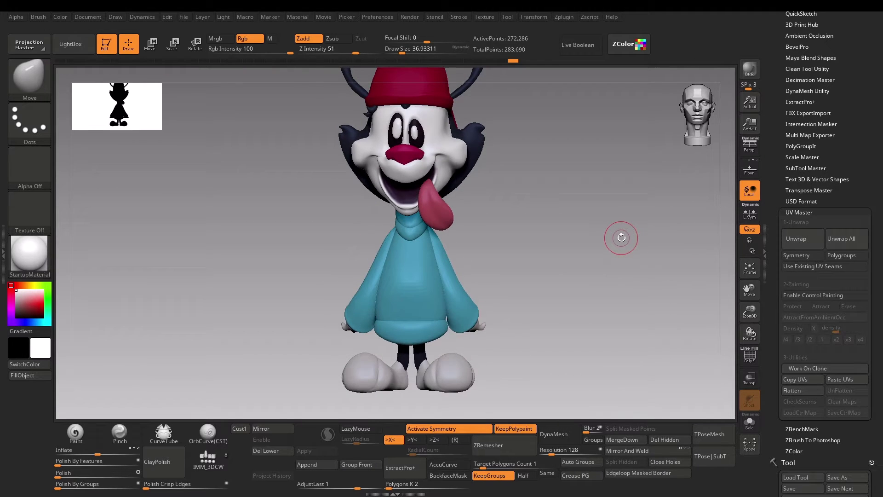
{"action": "key", "text": "shift+f"}
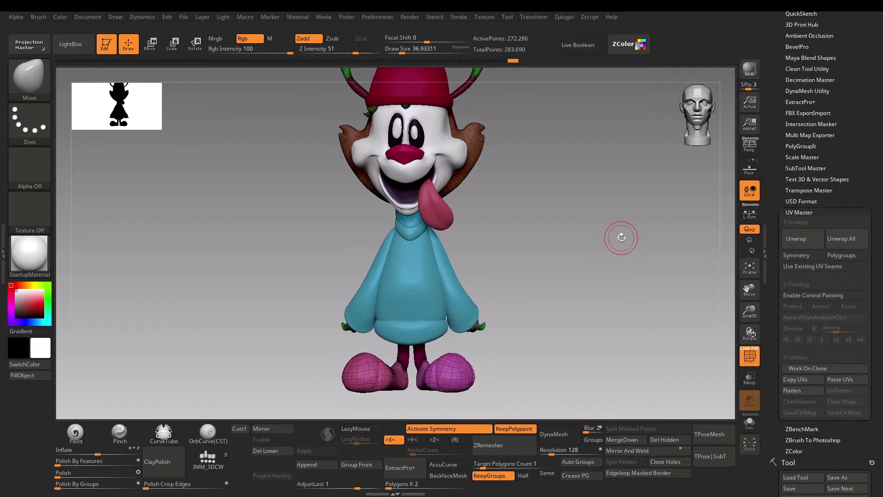
{"action": "left_click", "coordinate": [422, 285], "text": "alt"}
{"action": "mouse_move", "coordinate": [576, 281]}
{"action": "left_mouse_down"}
{"action": "mouse_move", "coordinate": [568, 272]}
{"action": "mouse_move", "coordinate": [587, 280]}
{"action": "left_mouse_up"}
{"action": "key", "text": "shift+d"}
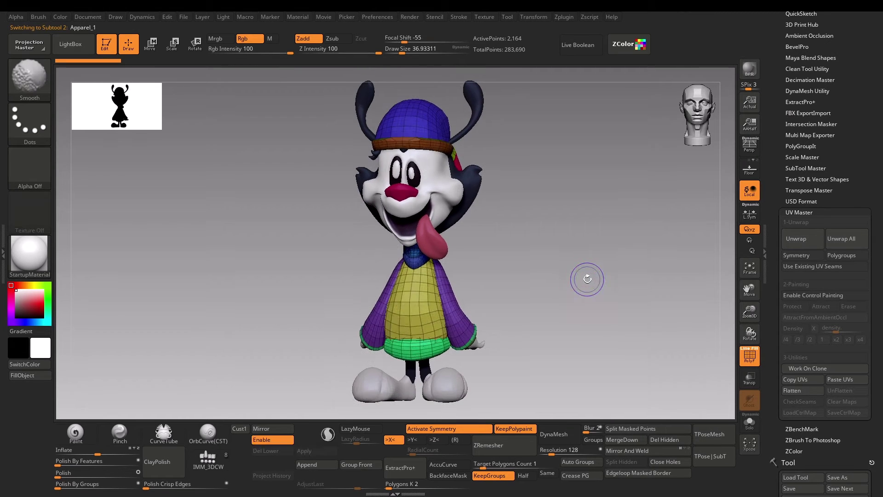
{"action": "key", "text": "shift+f"}
{"action": "key", "text": "shift+f"}
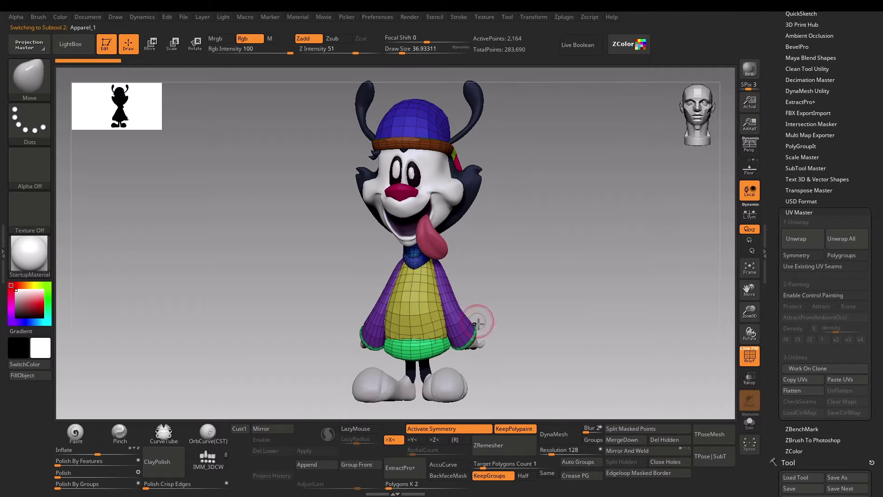
Step: Enable the Polygroups option in UV Master and create a working clone of the hat and shirt subtool
{"action": "left_click_drag", "start_coordinate": [658, 337], "coordinate": [646, 333]}
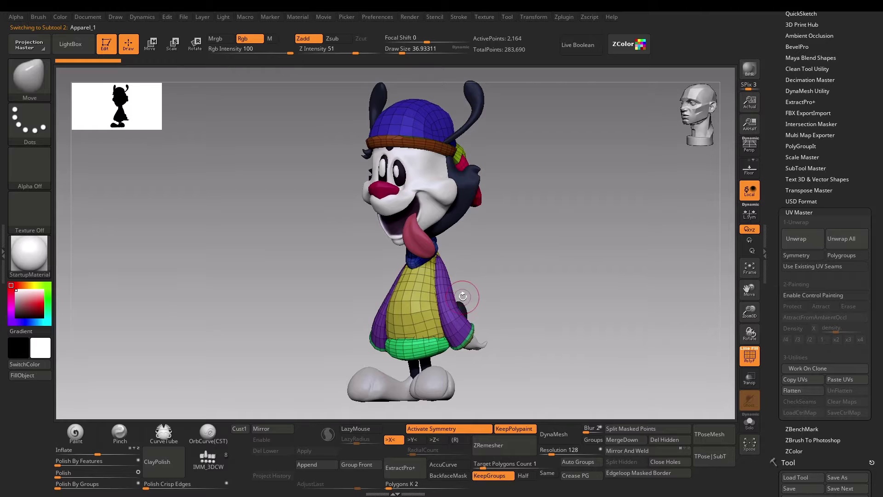
{"action": "left_click_drag", "start_coordinate": [549, 264], "coordinate": [537, 286]}
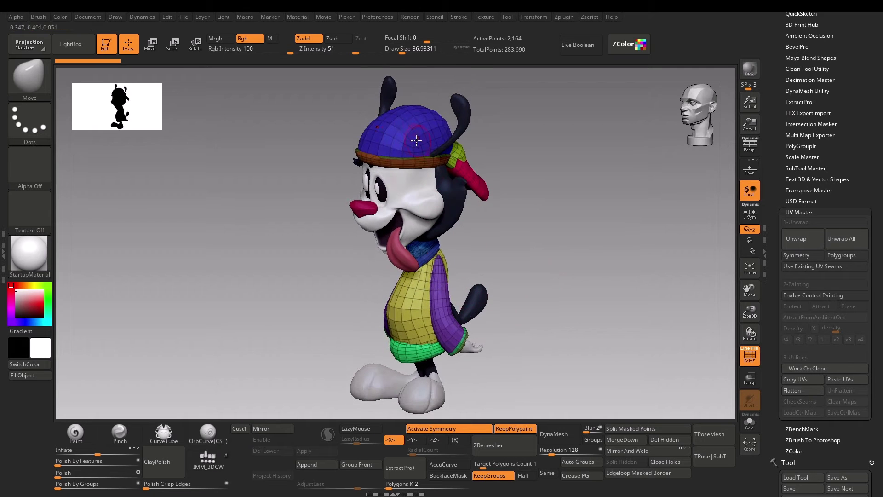
{"action": "left_click_drag", "start_coordinate": [606, 166], "coordinate": [503, 168]}
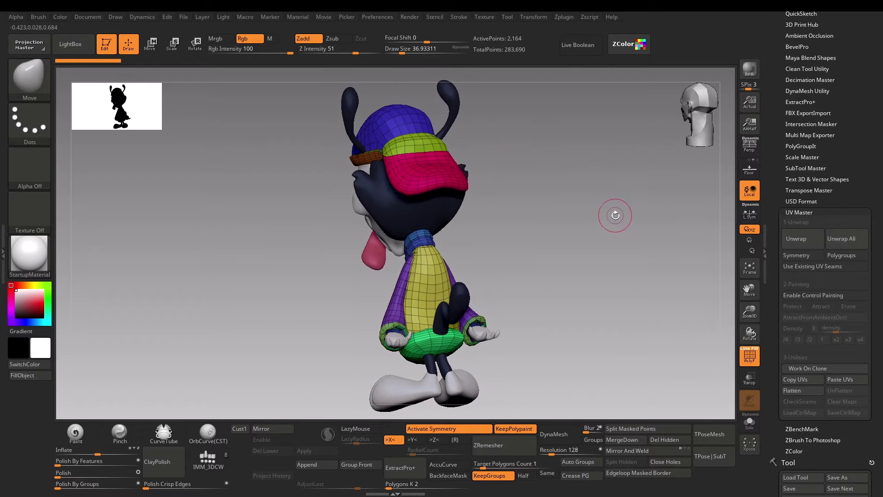
{"action": "mouse_move", "coordinate": [552, 230]}
{"action": "left_mouse_down"}
{"action": "mouse_move", "coordinate": [614, 234]}
{"action": "mouse_move", "coordinate": [635, 219]}
{"action": "left_mouse_up"}
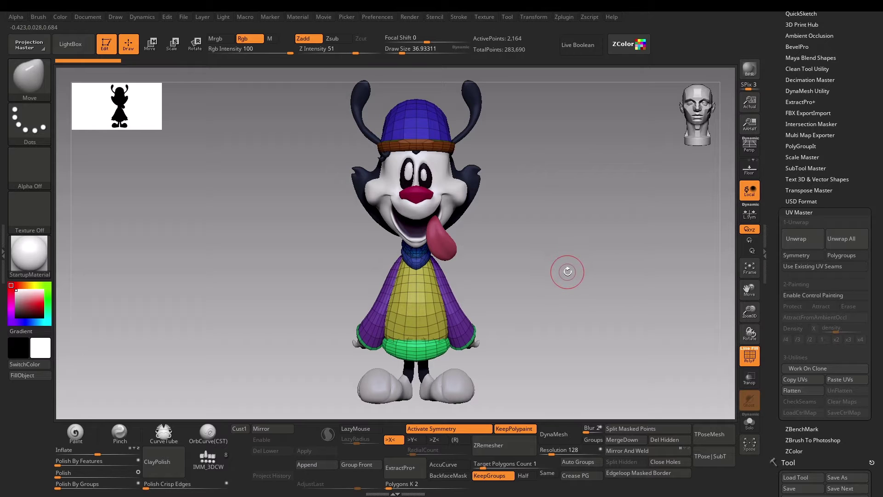
{"action": "left_click", "coordinate": [834, 254]}
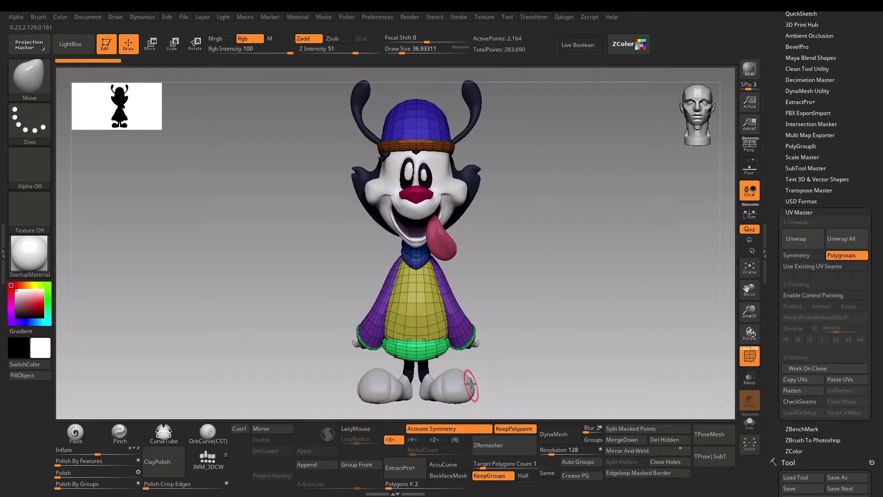
{"action": "left_click", "coordinate": [805, 372]}
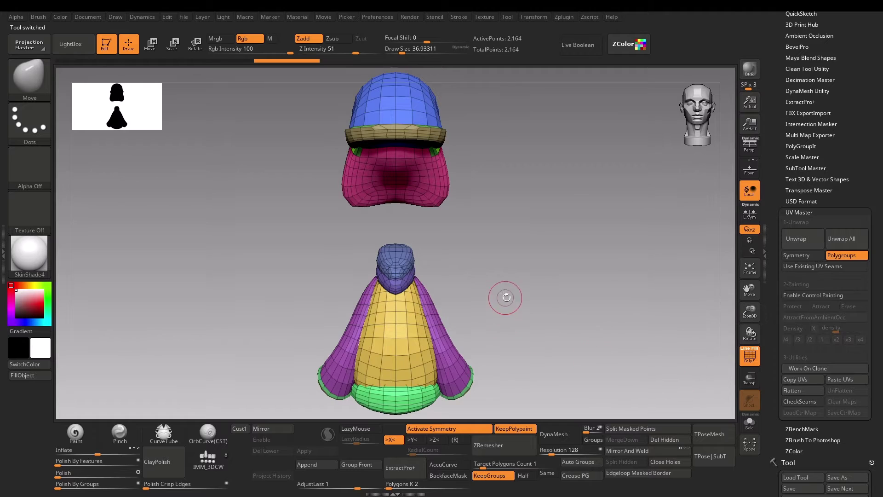
Step: Examine the cloned apparel, its entry in the Subtool list, the original Apparel tool and the UV Master utilities
{"action": "left_click_drag", "start_coordinate": [506, 297], "coordinate": [513, 234], "text": "alt"}
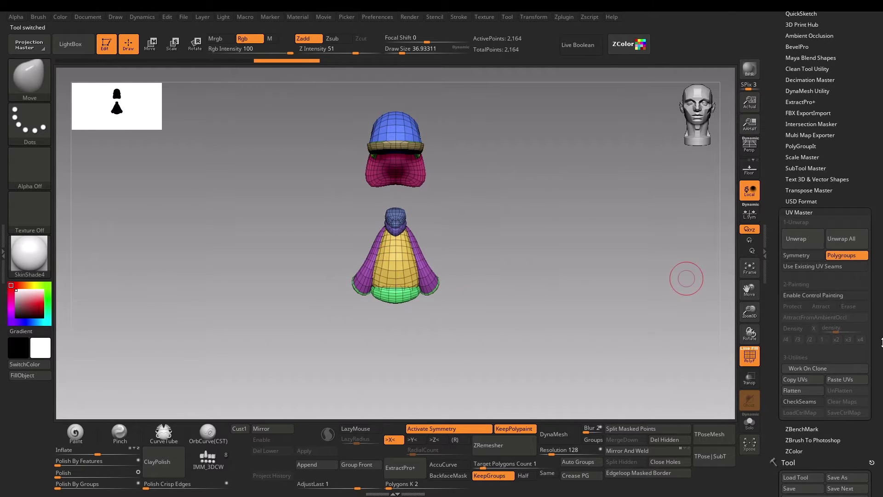
{"action": "scroll", "coordinate": [879, 283], "scroll_direction": "down", "scroll_amount": 5}
{"action": "scroll", "coordinate": [879, 283], "scroll_direction": "down", "scroll_amount": 10}
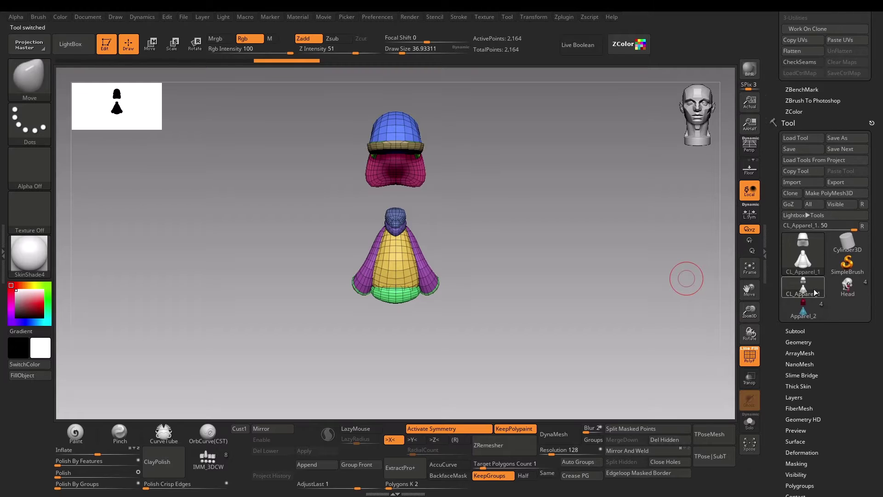
{"action": "mouse_move", "coordinate": [805, 315]}
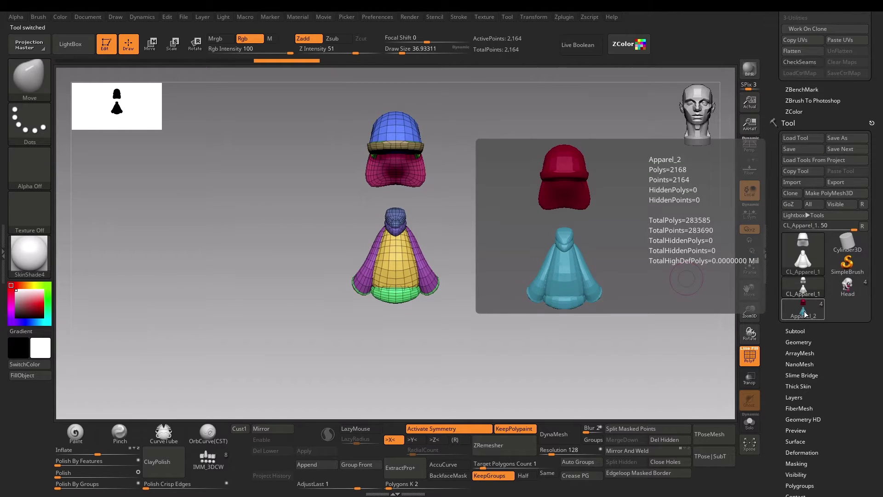
{"action": "left_click", "coordinate": [802, 330]}
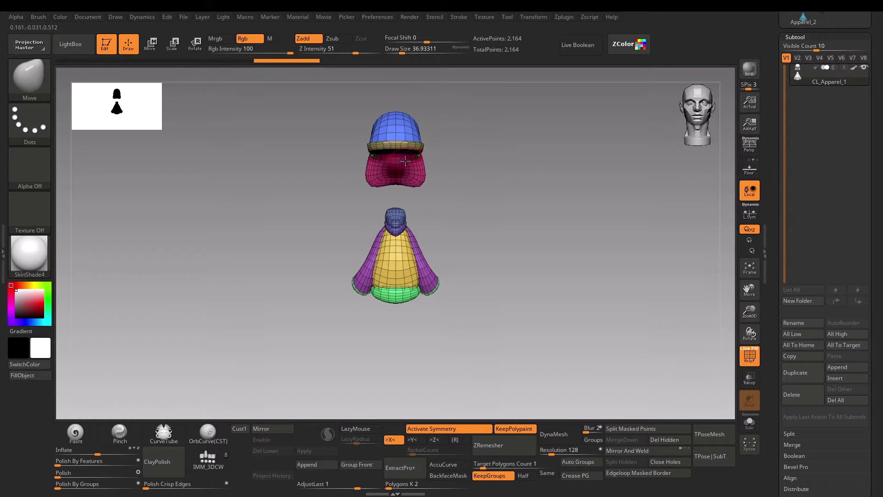
{"action": "left_click_drag", "start_coordinate": [544, 222], "coordinate": [474, 174]}
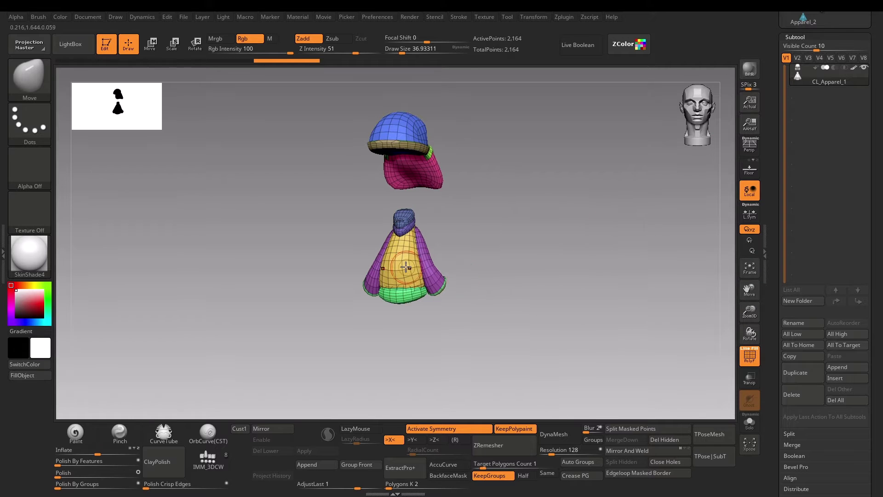
{"action": "left_click_drag", "start_coordinate": [881, 285], "coordinate": [882, 393]}
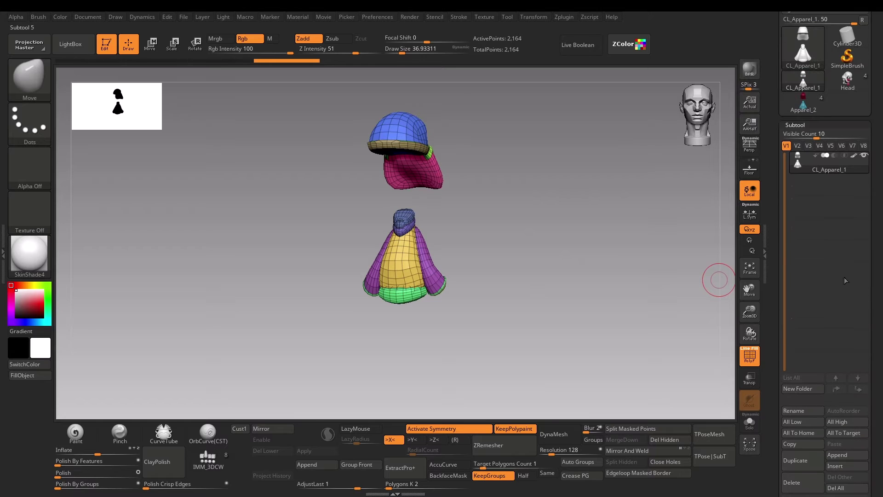
{"action": "mouse_move", "coordinate": [812, 112]}
{"action": "left_click_drag", "start_coordinate": [880, 292], "coordinate": [882, 257]}
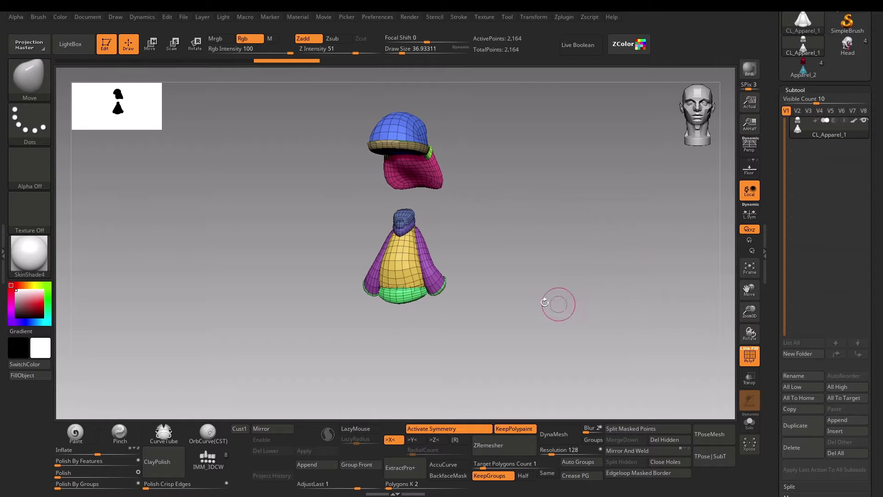
{"action": "left_click_drag", "start_coordinate": [882, 182], "coordinate": [881, 345]}
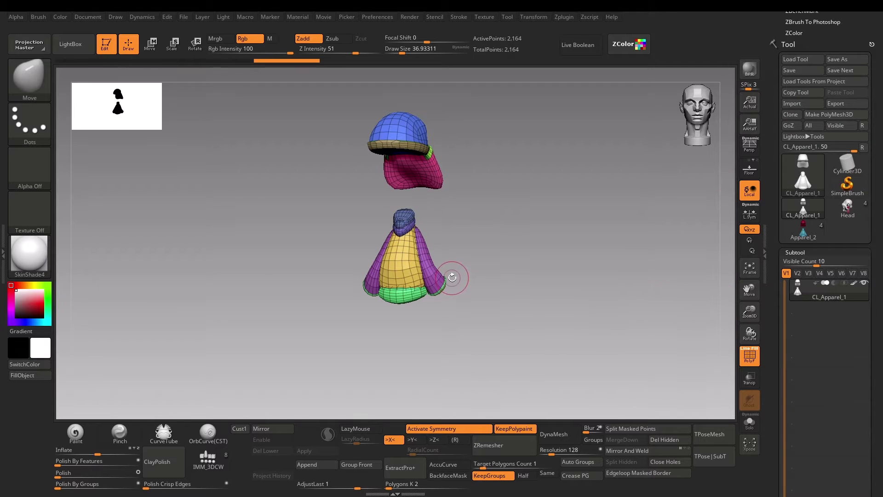
{"action": "left_click_drag", "start_coordinate": [881, 140], "coordinate": [882, 377]}
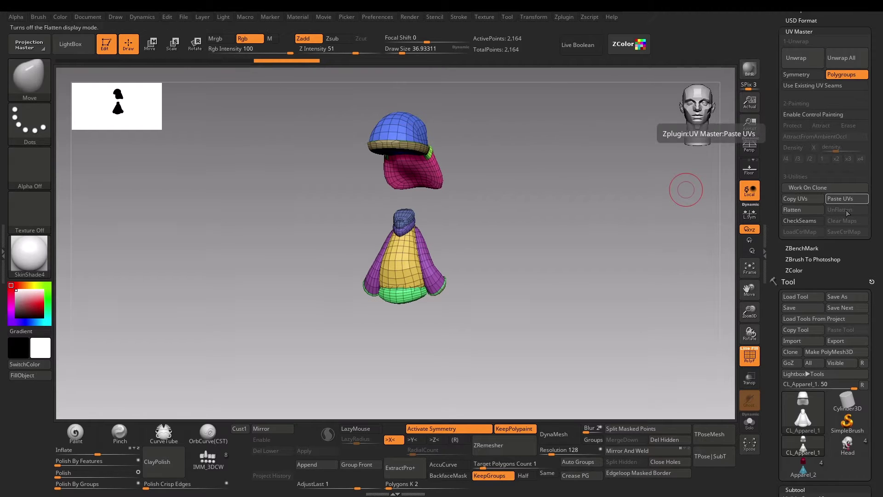
Step: Unwrap the cloned apparel with UV Master using its polygroups
{"action": "left_click_drag", "start_coordinate": [877, 267], "coordinate": [878, 149]}
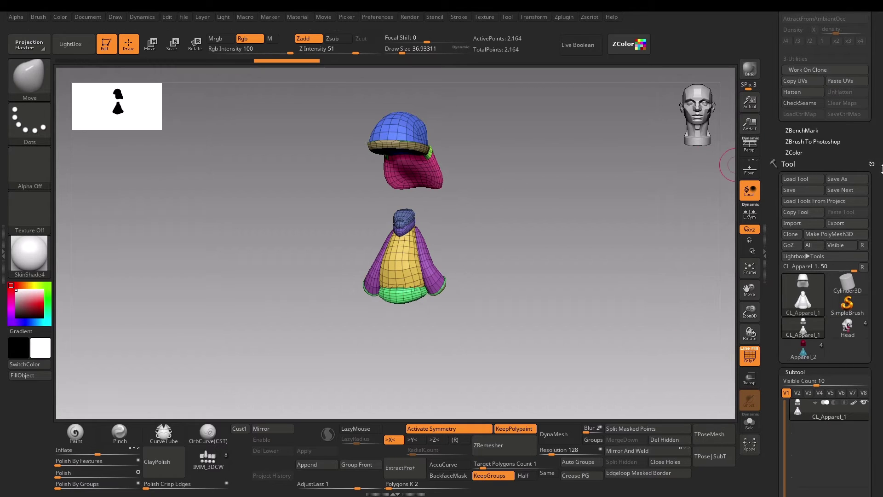
{"action": "left_click_drag", "start_coordinate": [774, 159], "coordinate": [775, 253]}
{"action": "left_click_drag", "start_coordinate": [880, 193], "coordinate": [880, 287]}
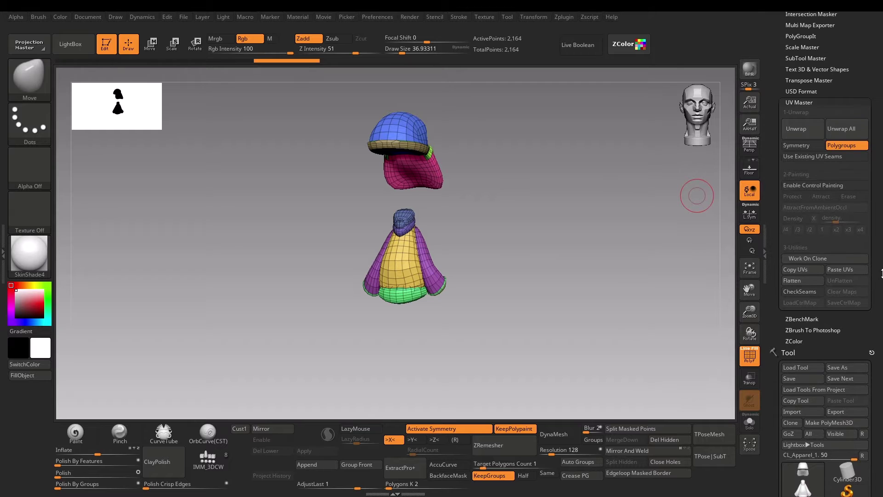
{"action": "left_click", "coordinate": [793, 134]}
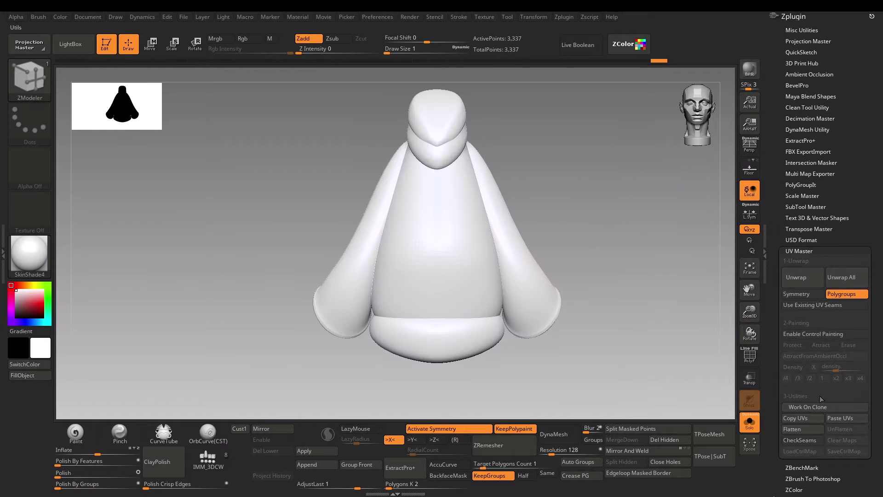
Step: Flatten the apparel clone to examine its UV islands, and return it to its 3D shape
{"action": "left_click", "coordinate": [796, 429]}
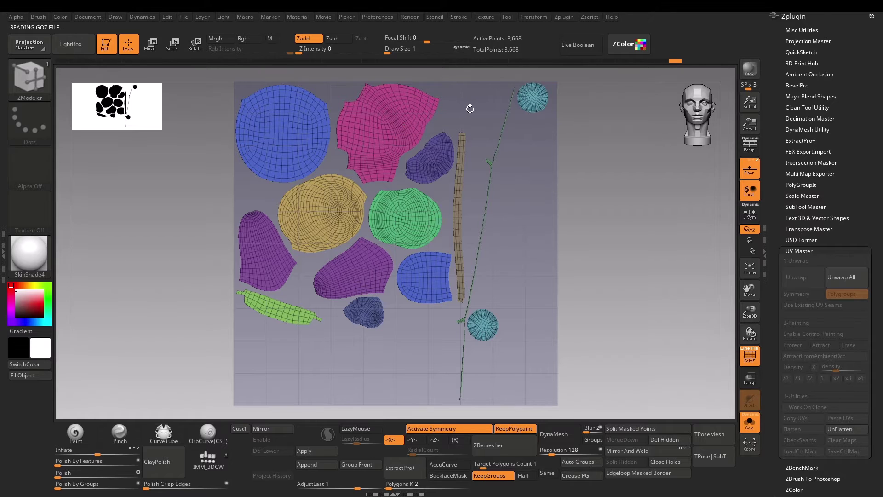
{"action": "right_click_drag", "start_coordinate": [470, 108], "coordinate": [475, 154], "text": "ctrl"}
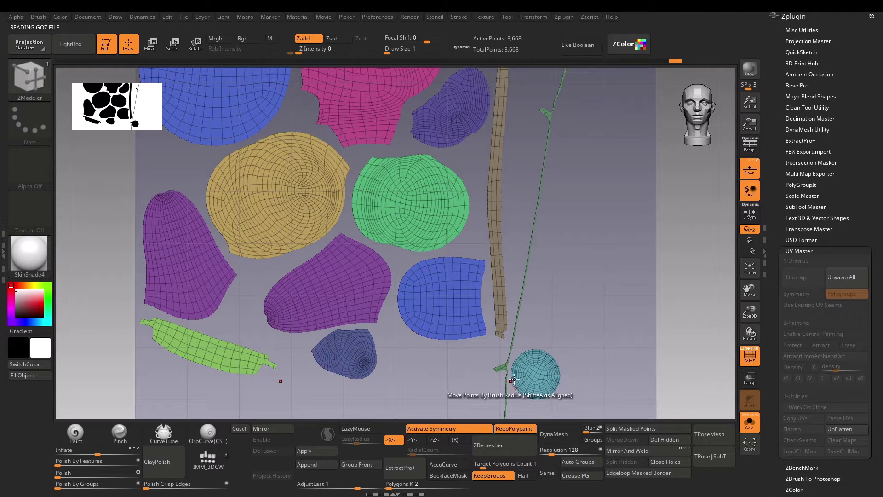
{"action": "key", "text": "f"}
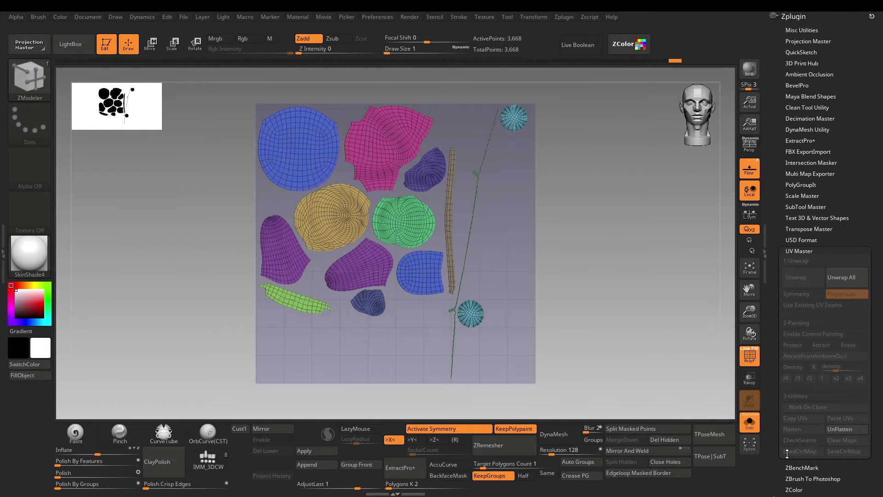
{"action": "left_click", "coordinate": [836, 429]}
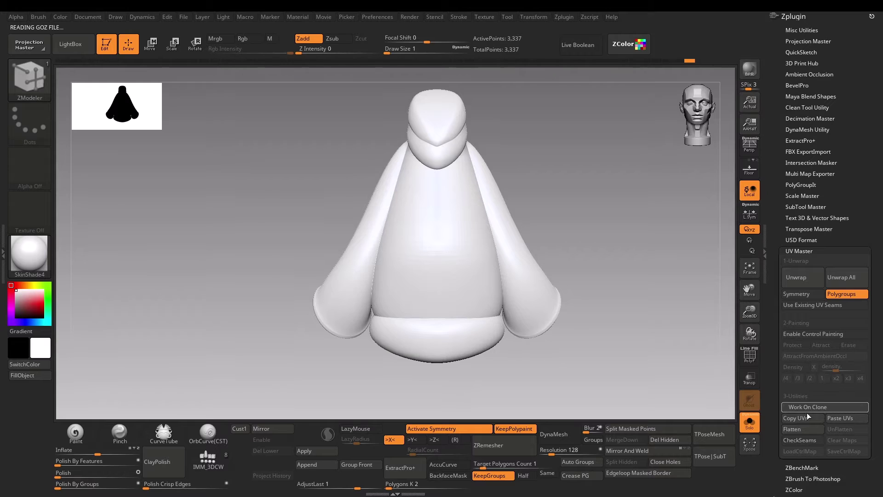
Step: Copy the UVs from the apparel clone and paste them onto the original Apparel_2 tool
{"action": "left_click", "coordinate": [807, 418]}
{"action": "left_click_drag", "start_coordinate": [882, 390], "coordinate": [882, 292]}
{"action": "left_click", "coordinate": [857, 269]}
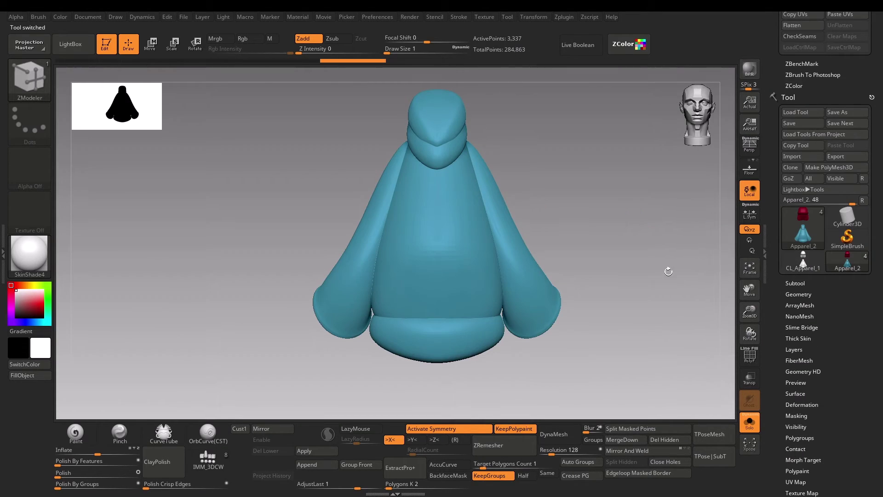
{"action": "left_click_drag", "start_coordinate": [882, 115], "coordinate": [882, 157]}
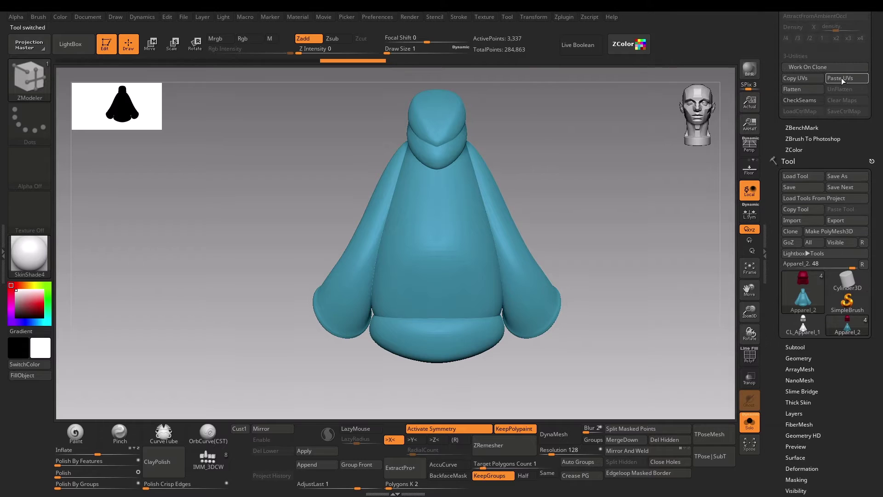
{"action": "left_click", "coordinate": [844, 79]}
{"action": "key", "text": "shift+f"}
{"action": "key", "text": "shift+f"}
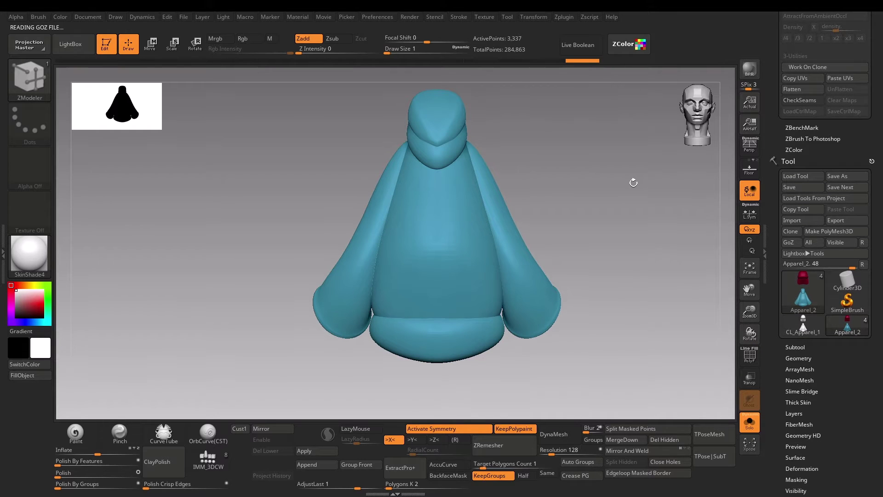
Step: Turn off Solo to show the whole character and make the Hairs/feet subtool active
{"action": "left_click_drag", "start_coordinate": [642, 239], "coordinate": [621, 223]}
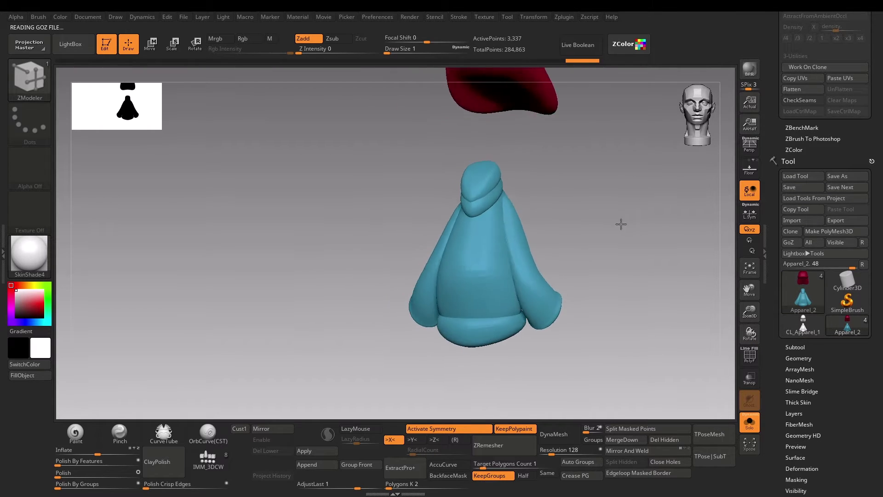
{"action": "key", "text": "shift+s"}
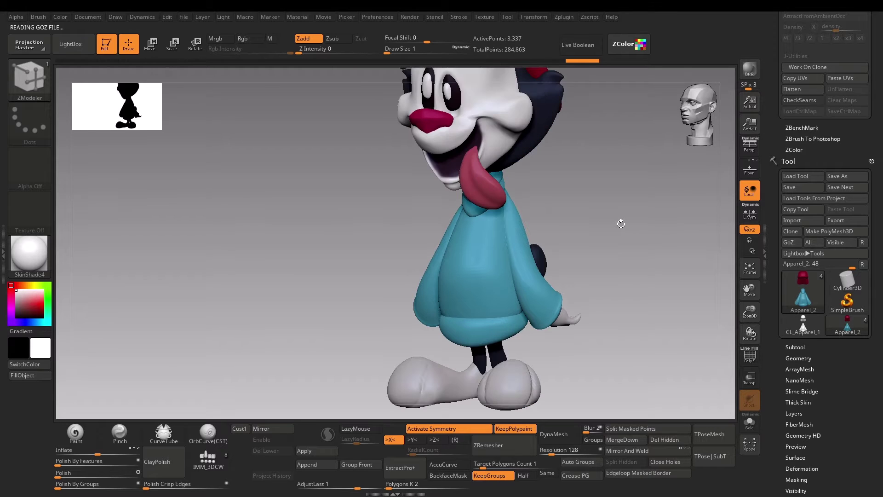
{"action": "left_click_drag", "start_coordinate": [602, 233], "coordinate": [579, 274], "text": "alt"}
{"action": "left_click", "coordinate": [483, 360], "text": "alt"}
{"action": "left_click_drag", "start_coordinate": [623, 348], "coordinate": [635, 347], "text": "shift"}
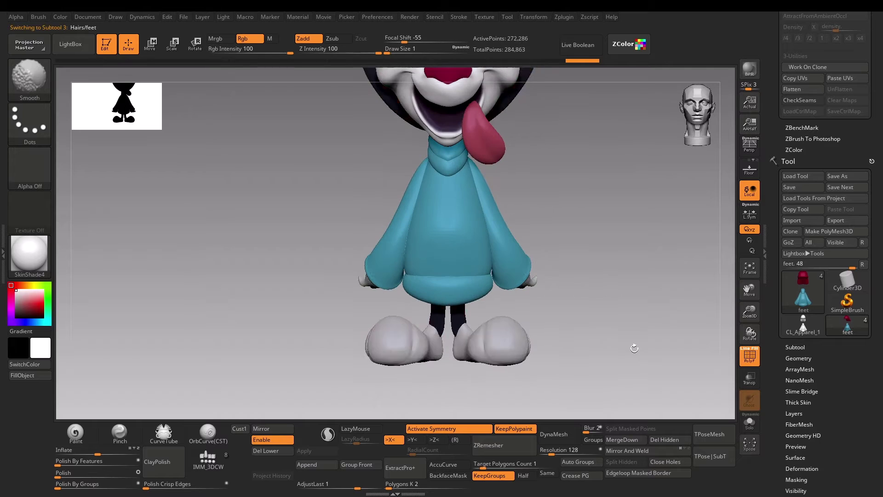
Step: Set the Hairs/feet subtool one subdivision level above its lowest and delete the lower levels
{"action": "key", "text": "shift+d"}
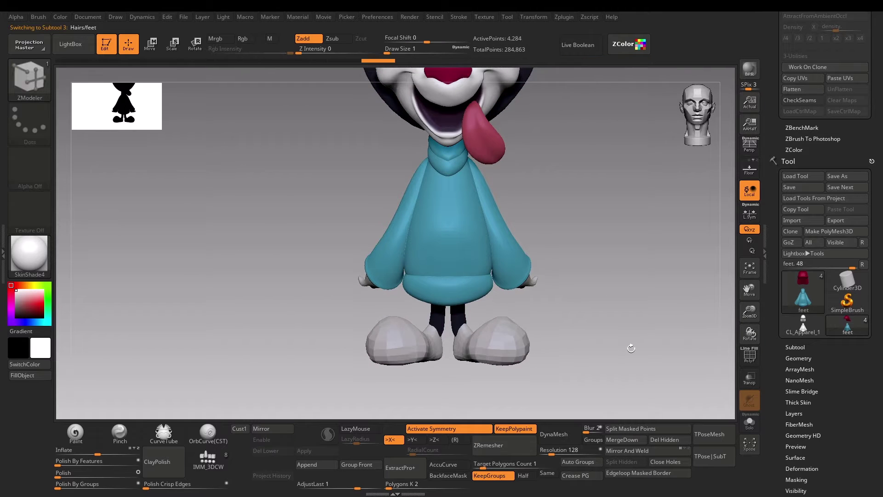
{"action": "left_click_drag", "start_coordinate": [632, 348], "coordinate": [620, 392]}
{"action": "key", "text": "d"}
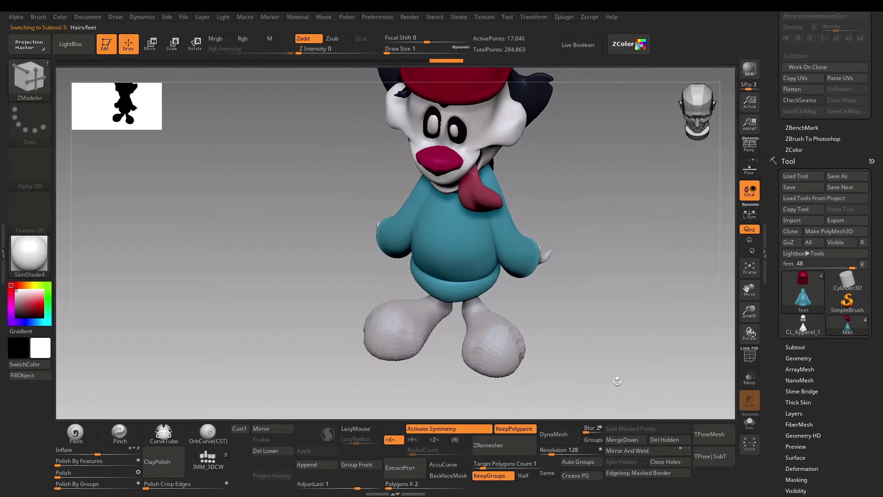
{"action": "left_click", "coordinate": [267, 450]}
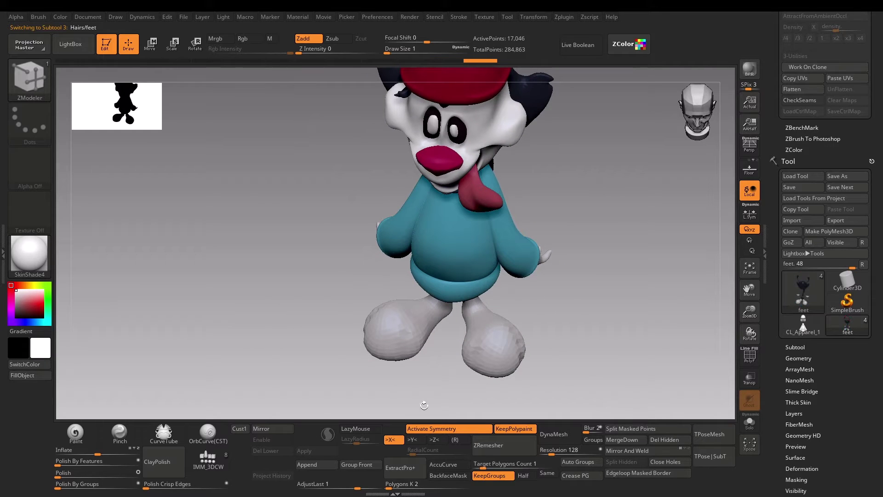
{"action": "key", "text": "shift+f"}
{"action": "key", "text": "shift+f"}
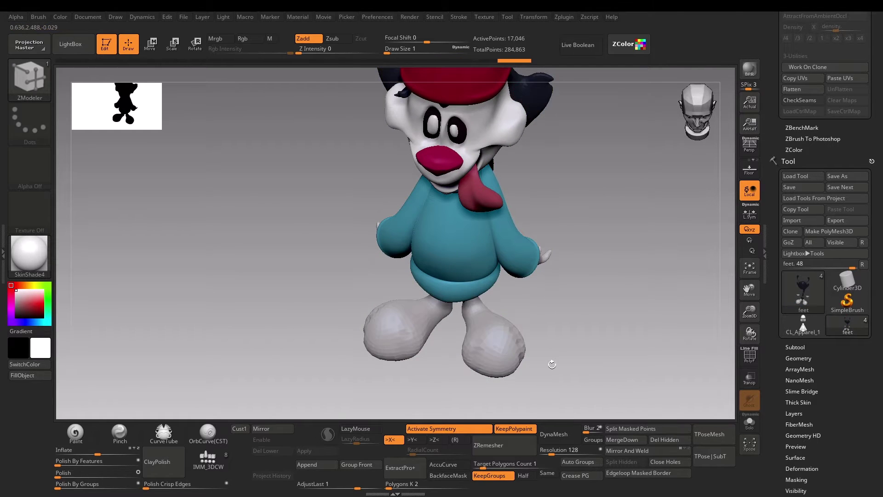
{"action": "left_click_drag", "start_coordinate": [584, 345], "coordinate": [558, 319]}
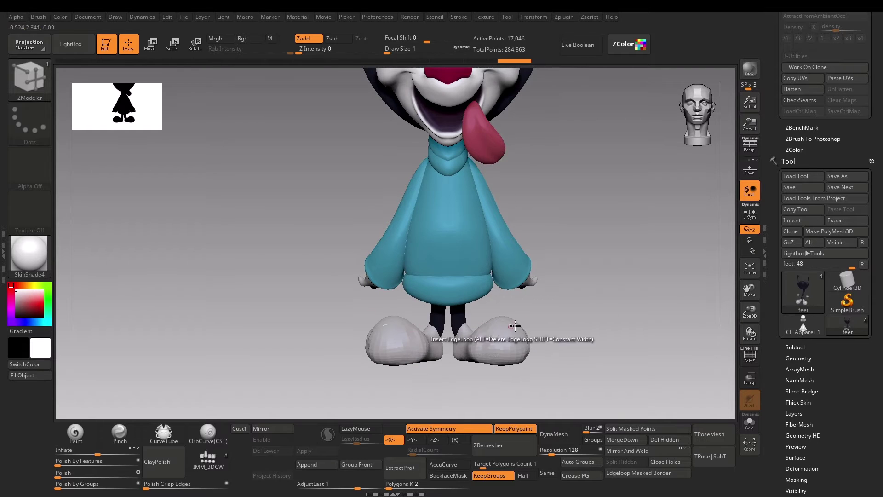
{"action": "left_click_drag", "start_coordinate": [619, 358], "coordinate": [605, 272]}
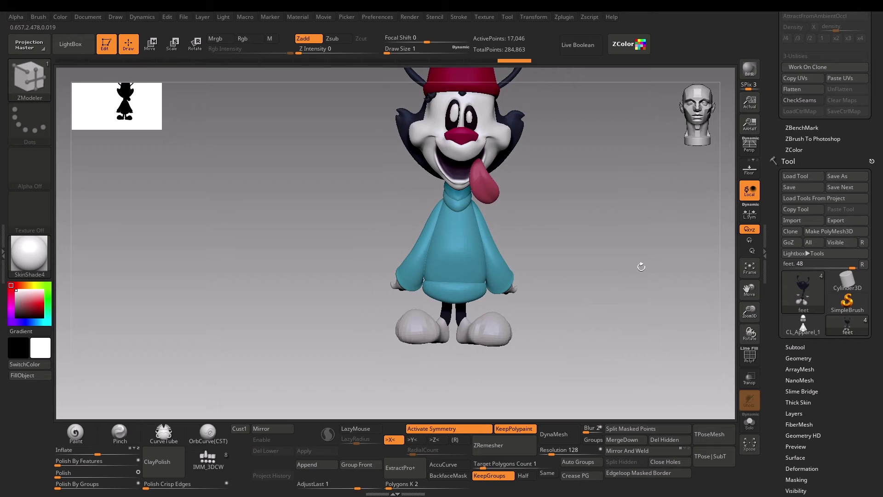
Step: Reset the recent tools list, create a working clone of the Hairs/feet subtool and turn on its polyframe display
{"action": "left_click", "coordinate": [866, 268]}
{"action": "left_click_drag", "start_coordinate": [881, 282], "coordinate": [882, 332]}
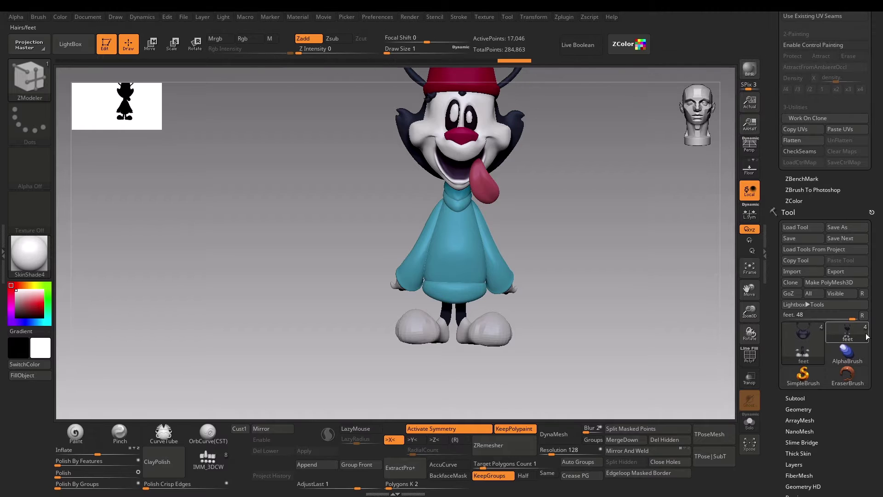
{"action": "left_click", "coordinate": [810, 118]}
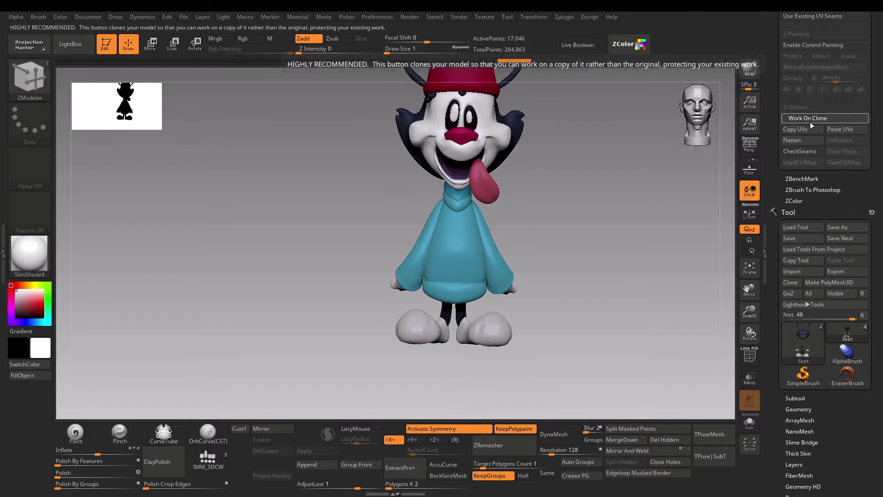
{"action": "key", "text": "shift+f"}
{"action": "key", "text": "shift+f"}
{"action": "key", "text": "shift+f"}
Step: Unwrap the cloned hair and feet with UV Master using their existing polygroups
{"action": "left_click_drag", "start_coordinate": [583, 308], "coordinate": [550, 291]}
{"action": "left_click_drag", "start_coordinate": [510, 210], "coordinate": [519, 280], "text": "alt"}
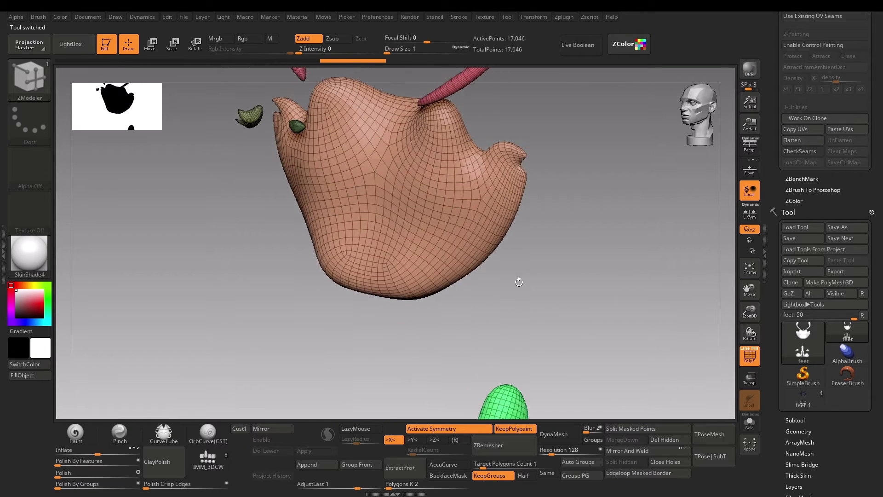
{"action": "left_click_drag", "start_coordinate": [572, 150], "coordinate": [557, 304], "text": "alt"}
{"action": "left_click_drag", "start_coordinate": [502, 211], "coordinate": [622, 220]}
{"action": "left_click_drag", "start_coordinate": [580, 309], "coordinate": [513, 307]}
{"action": "left_click_drag", "start_coordinate": [625, 329], "coordinate": [631, 235], "text": "alt"}
{"action": "left_click_drag", "start_coordinate": [778, 106], "coordinate": [779, 246]}
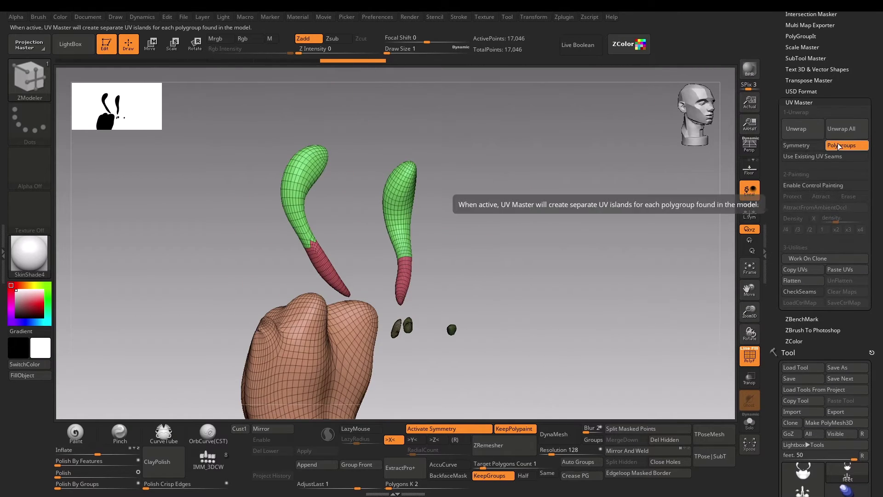
{"action": "left_click", "coordinate": [797, 129]}
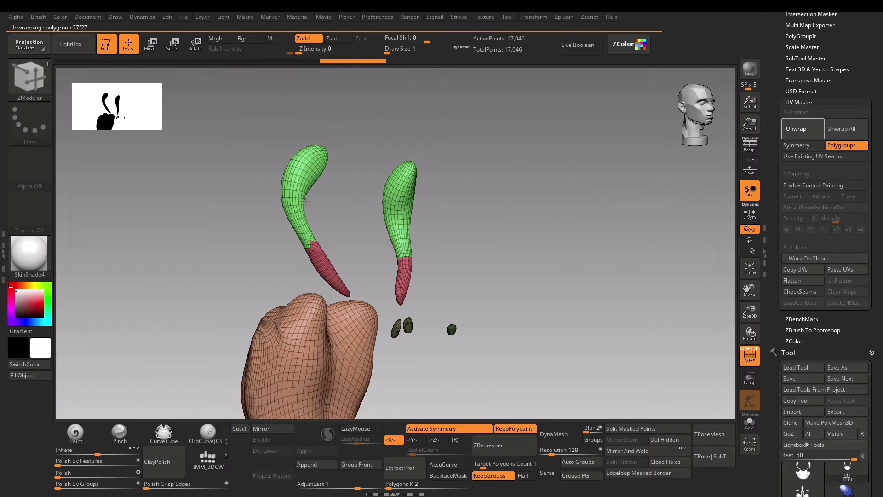
{"action": "left_click_drag", "start_coordinate": [519, 280], "coordinate": [507, 276]}
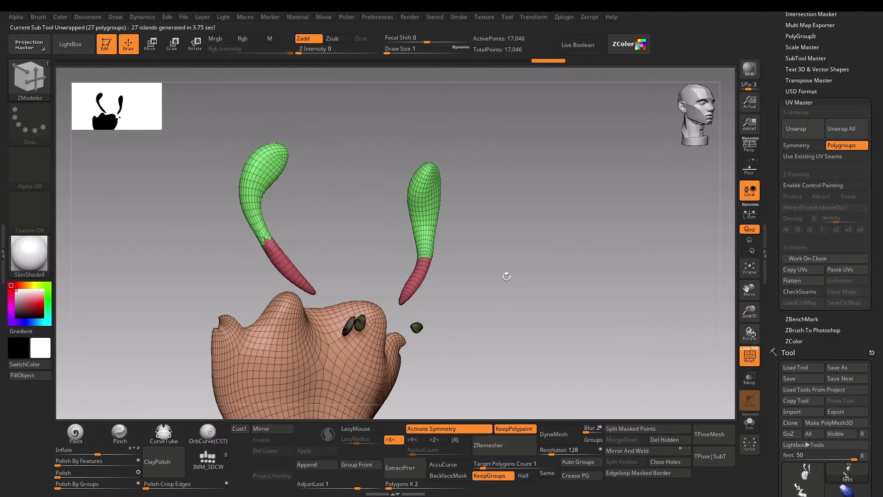
Step: Flatten the hair and feet clone to examine its UV islands, and return it to its 3D shape
{"action": "left_click", "coordinate": [812, 281]}
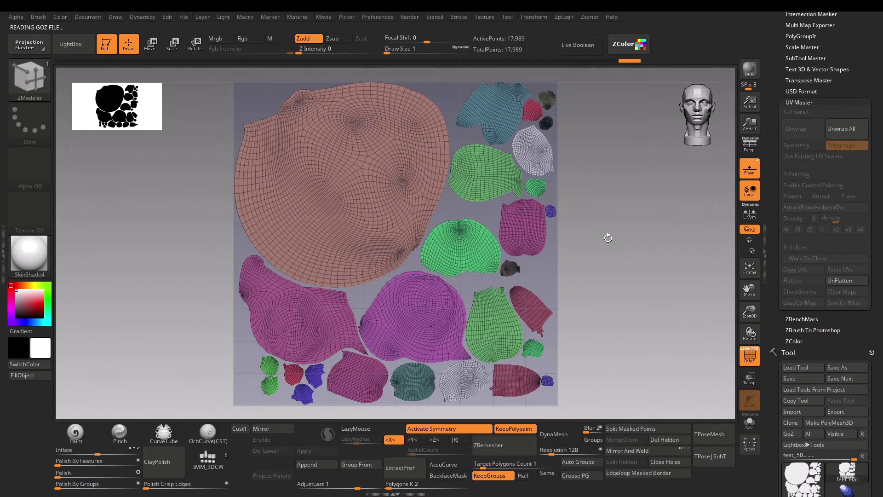
{"action": "left_click_drag", "start_coordinate": [607, 236], "coordinate": [615, 331], "text": "alt"}
{"action": "left_click_drag", "start_coordinate": [668, 301], "coordinate": [663, 85], "text": "alt"}
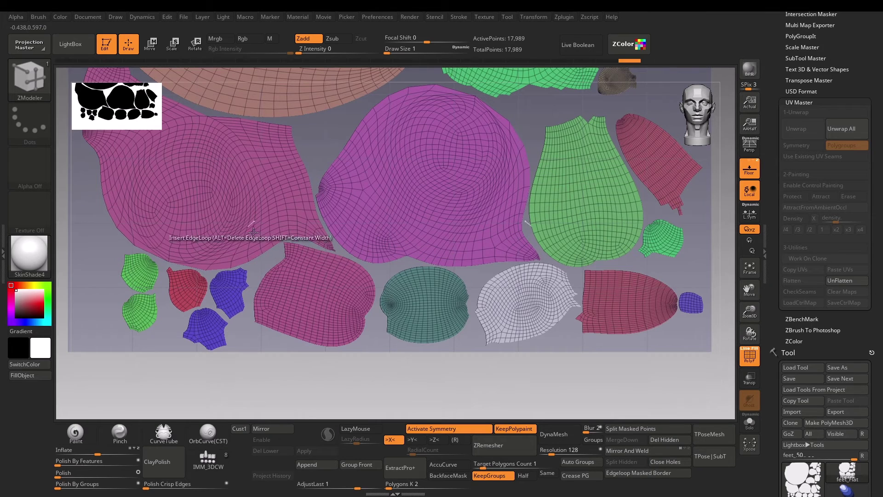
{"action": "left_click_drag", "start_coordinate": [403, 407], "coordinate": [453, 429], "text": "alt"}
{"action": "left_click_drag", "start_coordinate": [128, 203], "coordinate": [138, 335], "text": "alt"}
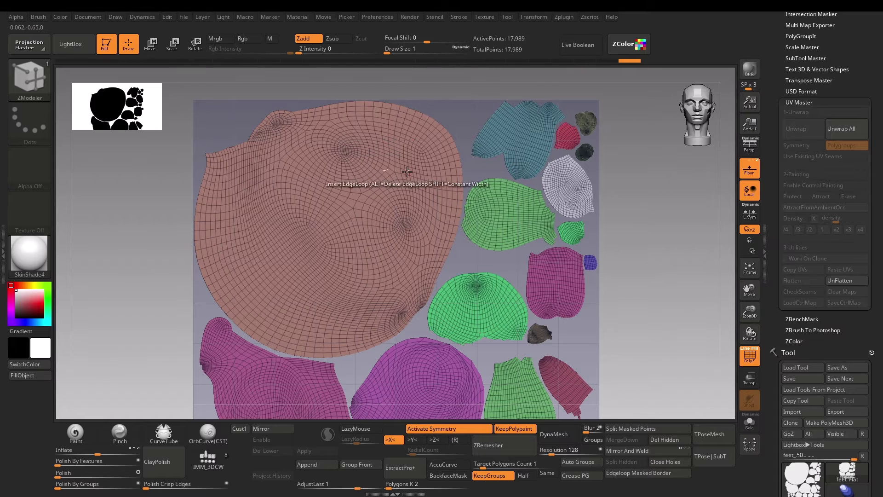
{"action": "left_click", "coordinate": [837, 282]}
Step: Mask the broad front area of the head hair with a larger brush and turn it into its own polygroup
{"action": "left_click_drag", "start_coordinate": [643, 331], "coordinate": [485, 233], "text": "alt"}
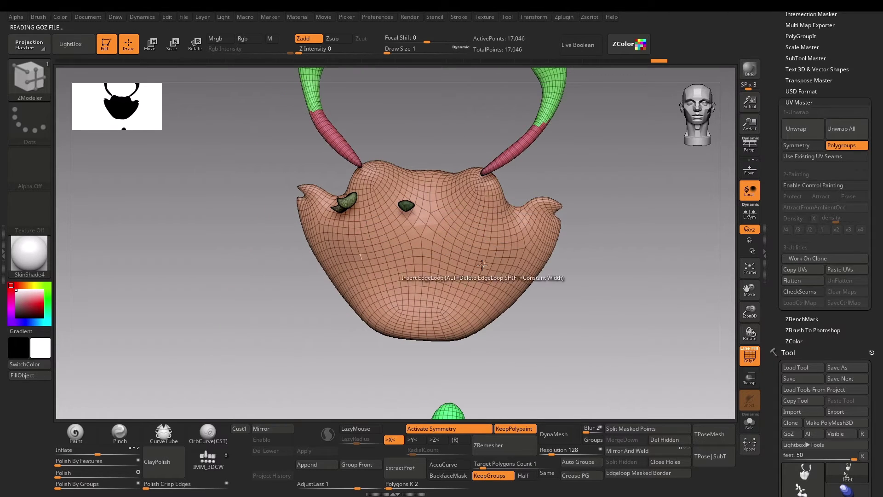
{"action": "mouse_move", "coordinate": [618, 298]}
{"action": "left_mouse_down"}
{"action": "mouse_move", "coordinate": [602, 295]}
{"action": "mouse_move", "coordinate": [617, 290]}
{"action": "left_mouse_up"}
{"action": "key", "text": "s"}
{"action": "key", "text": "s"}
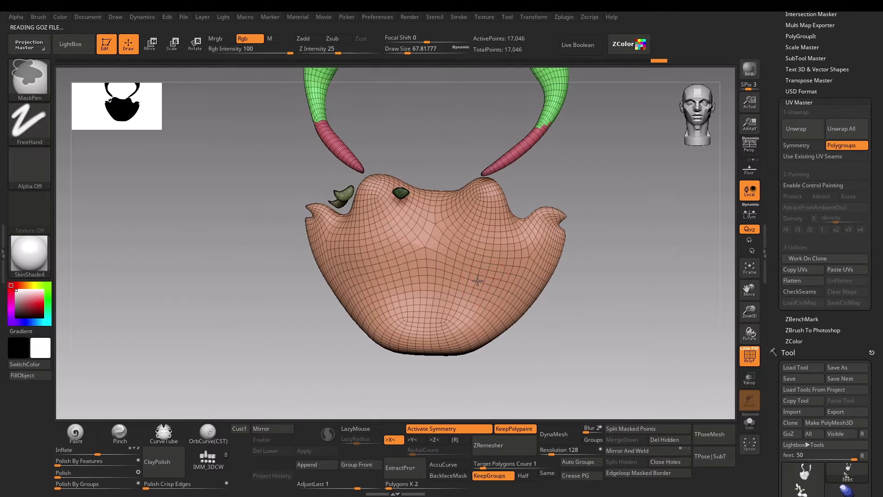
{"action": "mouse_move", "coordinate": [477, 277]}
{"action": "left_mouse_down", "text": "ctrl"}
{"action": "mouse_move", "coordinate": [457, 240]}
{"action": "mouse_move", "coordinate": [443, 280]}
{"action": "mouse_move", "coordinate": [465, 304]}
{"action": "mouse_move", "coordinate": [499, 259]}
{"action": "mouse_move", "coordinate": [452, 244]}
{"action": "mouse_move", "coordinate": [480, 211]}
{"action": "mouse_move", "coordinate": [503, 294]}
{"action": "mouse_move", "coordinate": [419, 314]}
{"action": "left_mouse_up", "text": "ctrl"}
{"action": "key", "text": "ctrl+w"}
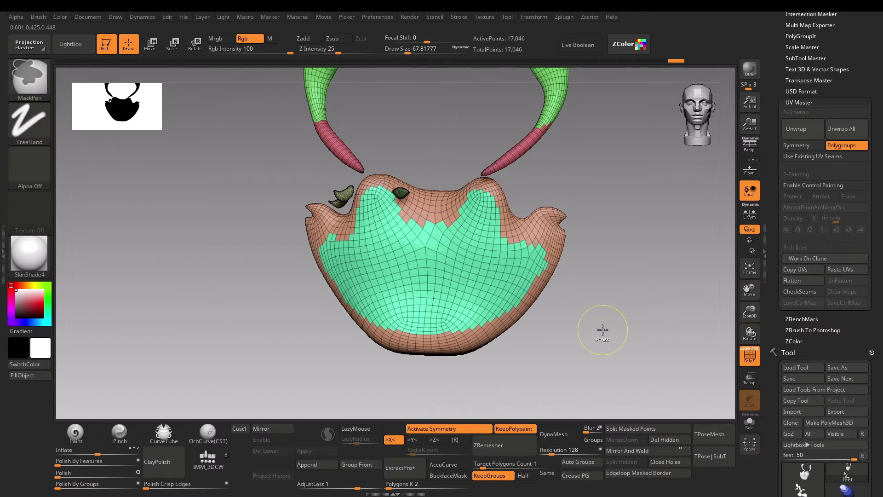
Step: Unwrap the hair and feet clone again with the added polygroup and check its flattened UV islands
{"action": "left_click_drag", "start_coordinate": [597, 339], "coordinate": [633, 227], "text": "alt"}
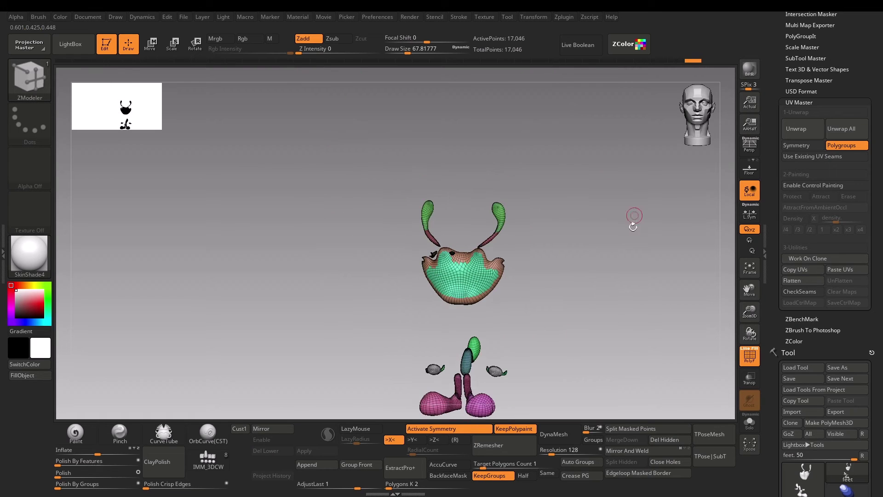
{"action": "left_click", "coordinate": [806, 129]}
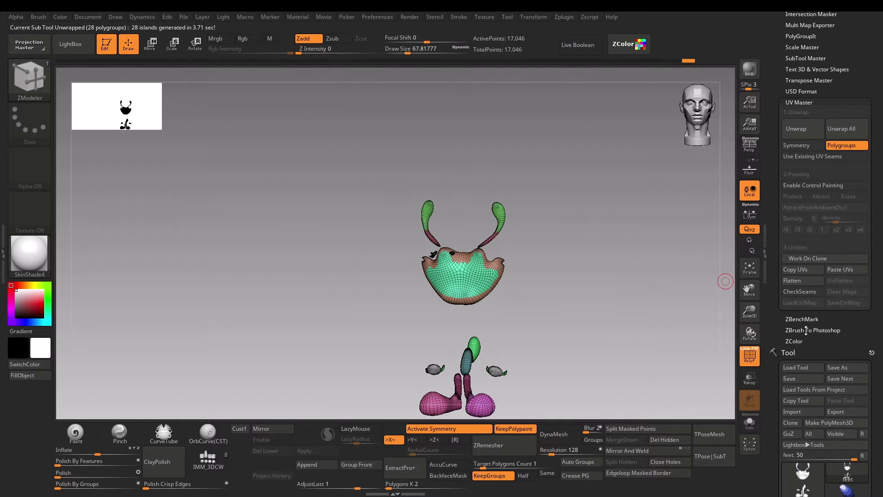
{"action": "left_click", "coordinate": [805, 281]}
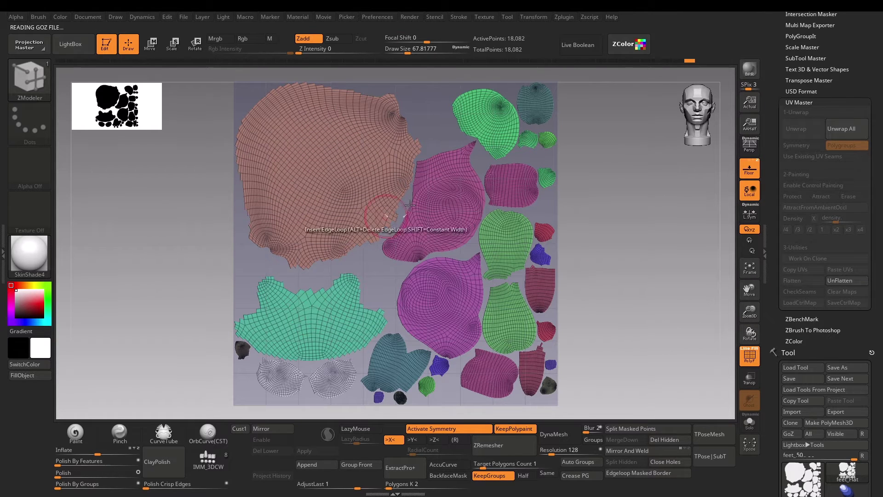
{"action": "left_click", "coordinate": [848, 281]}
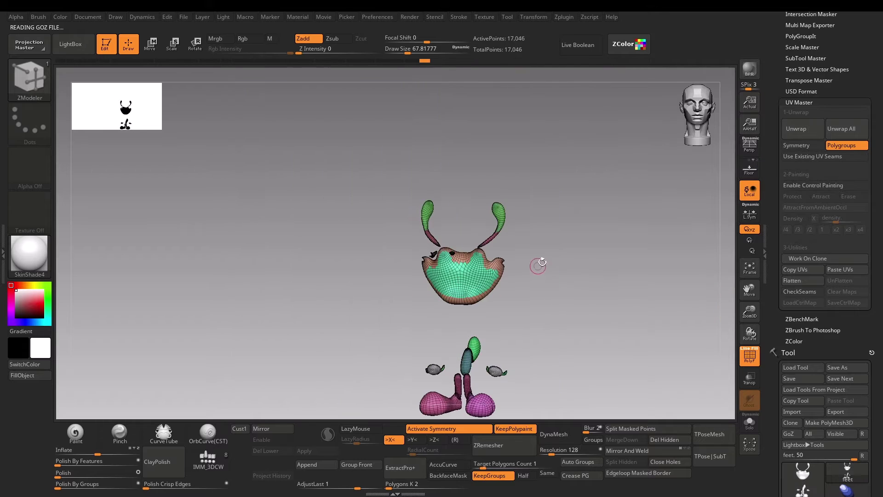
{"action": "mouse_move", "coordinate": [543, 258]}
{"action": "left_mouse_down"}
{"action": "mouse_move", "coordinate": [562, 305]}
{"action": "mouse_move", "coordinate": [595, 242]}
{"action": "mouse_move", "coordinate": [666, 211]}
{"action": "mouse_move", "coordinate": [645, 223]}
{"action": "mouse_move", "coordinate": [672, 237]}
{"action": "left_mouse_up"}
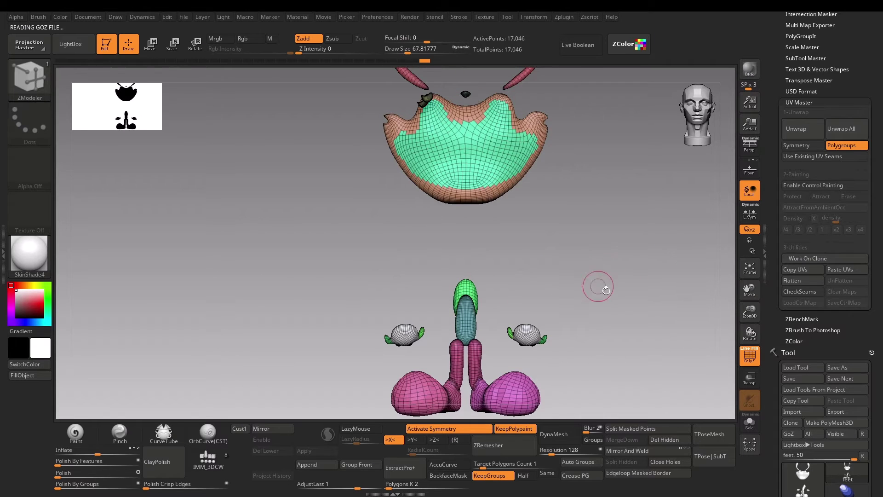
{"action": "mouse_move", "coordinate": [599, 286]}
{"action": "left_mouse_down", "text": "alt"}
{"action": "mouse_move", "coordinate": [609, 282]}
{"action": "mouse_move", "coordinate": [594, 300]}
{"action": "left_mouse_up", "text": "alt"}
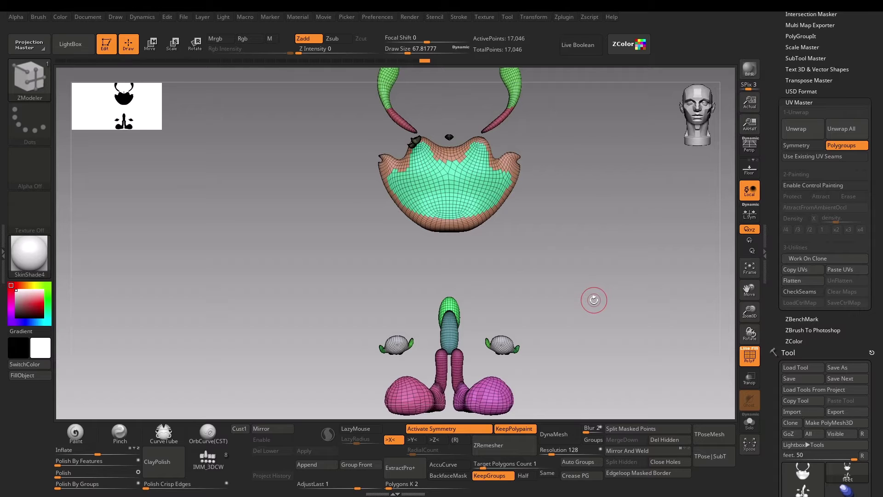
{"action": "left_click_drag", "start_coordinate": [594, 301], "coordinate": [598, 289], "text": "alt"}
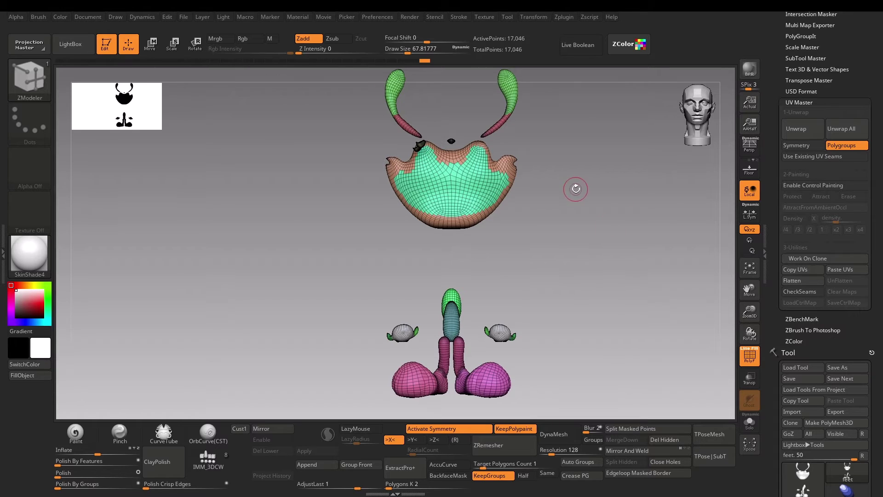
Step: Switch from the hair and feet clone back to the full character tool
{"action": "left_click_drag", "start_coordinate": [882, 319], "coordinate": [882, 189]}
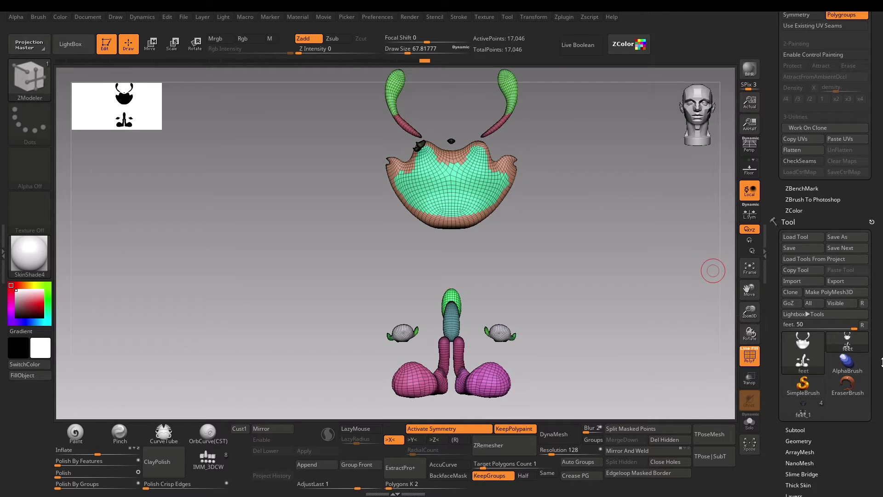
{"action": "left_click_drag", "start_coordinate": [882, 365], "coordinate": [882, 335]}
{"action": "left_click", "coordinate": [817, 388]}
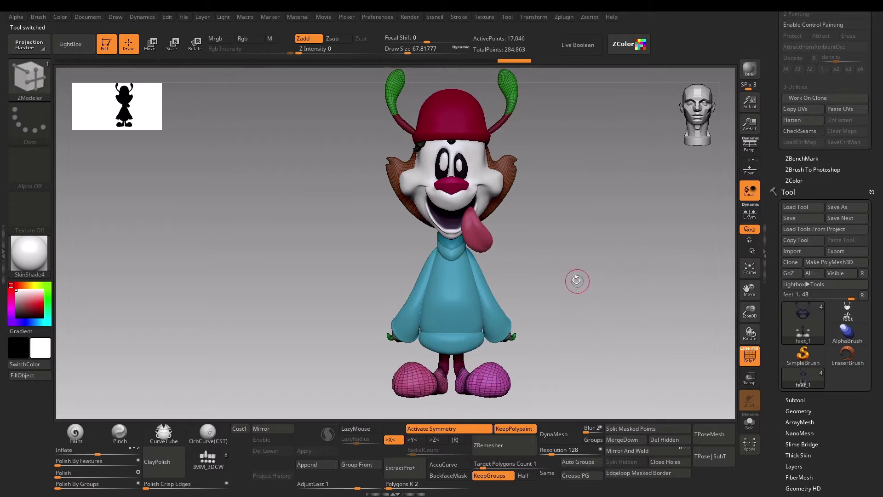
Step: Select the Head subtool and isolate it in Solo mode, with the polyframe display off
{"action": "key", "text": "shift+f"}
{"action": "left_click_drag", "start_coordinate": [575, 278], "coordinate": [560, 240], "text": "alt"}
{"action": "left_click", "coordinate": [486, 118], "text": "alt"}
{"action": "left_click_drag", "start_coordinate": [585, 182], "coordinate": [581, 341], "text": "alt"}
{"action": "key", "text": "shift+f"}
{"action": "key", "text": "shift+f"}
{"action": "mouse_move", "coordinate": [595, 299]}
{"action": "left_mouse_down", "text": "alt"}
{"action": "mouse_move", "coordinate": [600, 320]}
{"action": "mouse_move", "coordinate": [589, 313]}
{"action": "left_mouse_up", "text": "alt"}
{"action": "key", "text": "alt+s"}
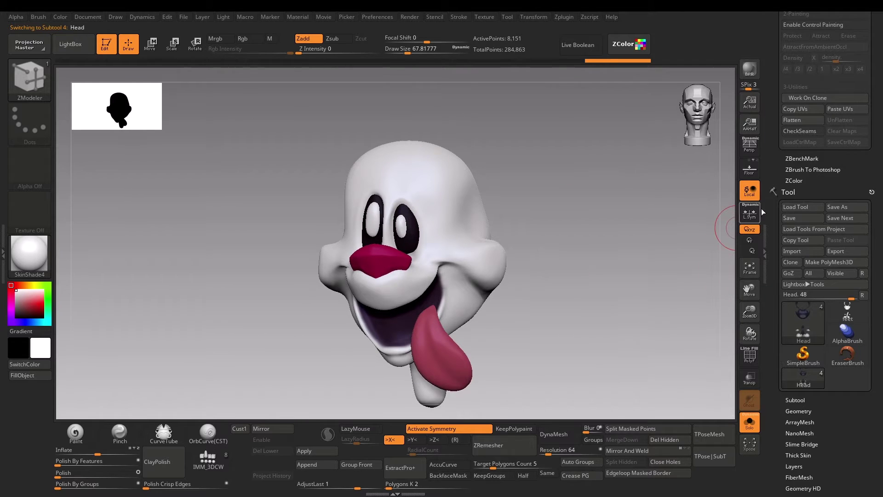
Step: Clone the Head subtool with UV Master's Work On Clone and check the clone's polygroups
{"action": "left_click_drag", "start_coordinate": [880, 131], "coordinate": [879, 235]}
{"action": "left_click", "coordinate": [826, 203]}
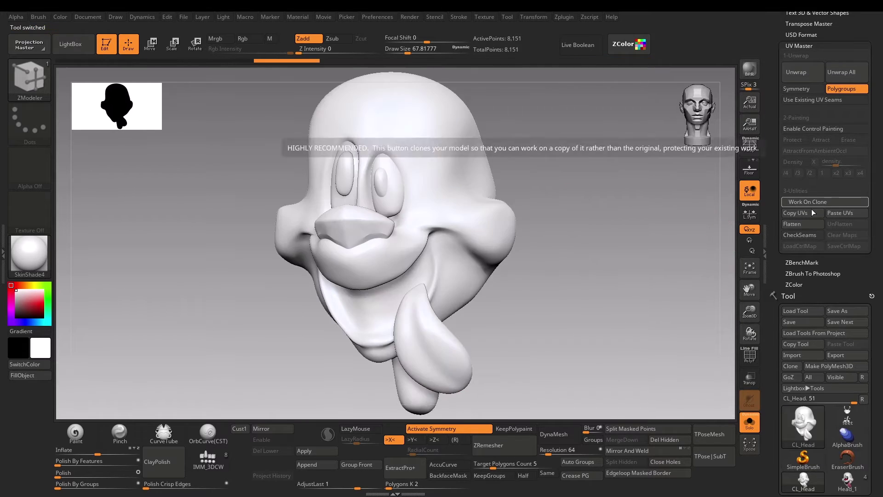
{"action": "key", "text": "shift+f"}
{"action": "key", "text": "shift+f"}
{"action": "key", "text": "shift+f"}
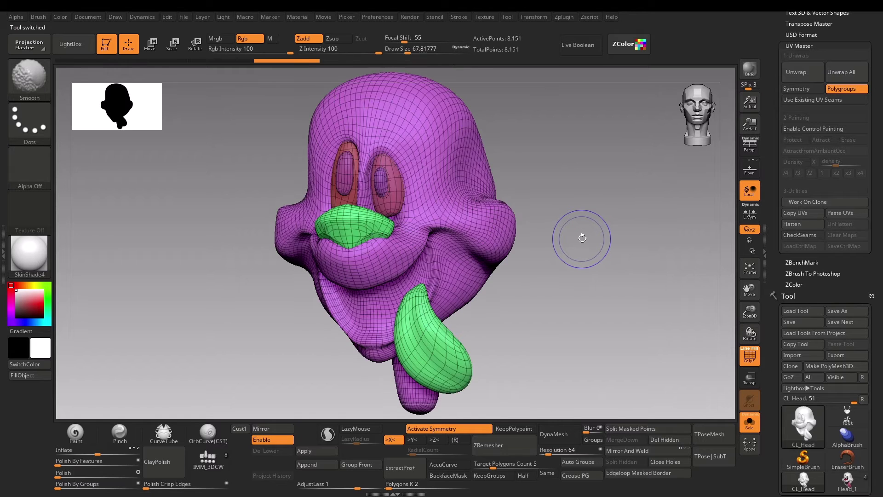
{"action": "key", "text": "shift+f"}
{"action": "left_click_drag", "start_coordinate": [586, 252], "coordinate": [712, 351], "text": "alt"}
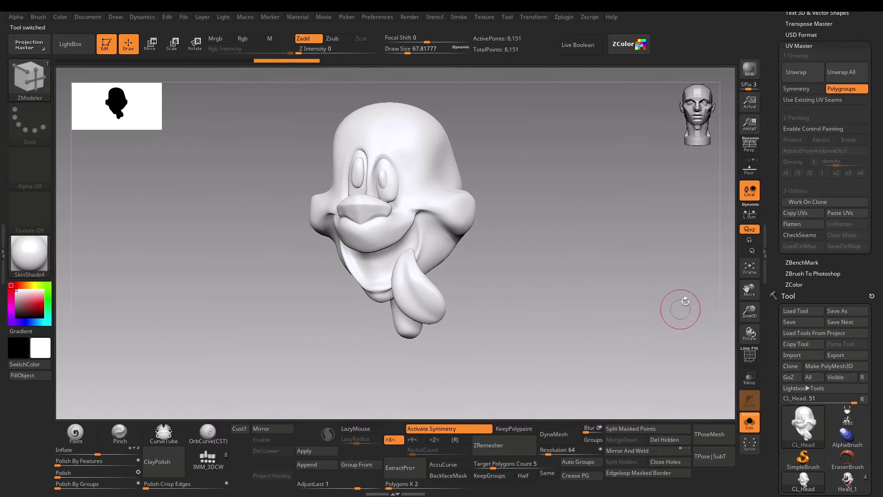
Step: Unwrap the head clone using its existing polygroups, examine its flattened UV islands and return it to its 3D shape
{"action": "left_click_drag", "start_coordinate": [879, 185], "coordinate": [879, 300]}
{"action": "left_click", "coordinate": [804, 196]}
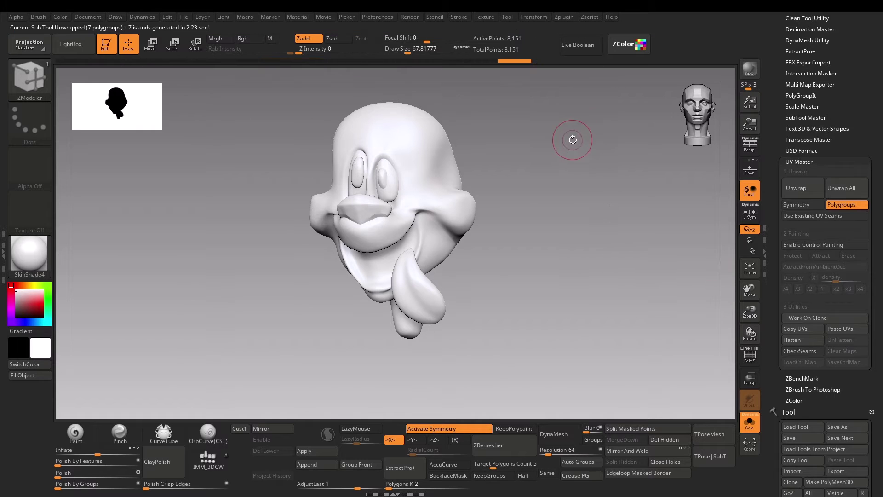
{"action": "left_click", "coordinate": [790, 341]}
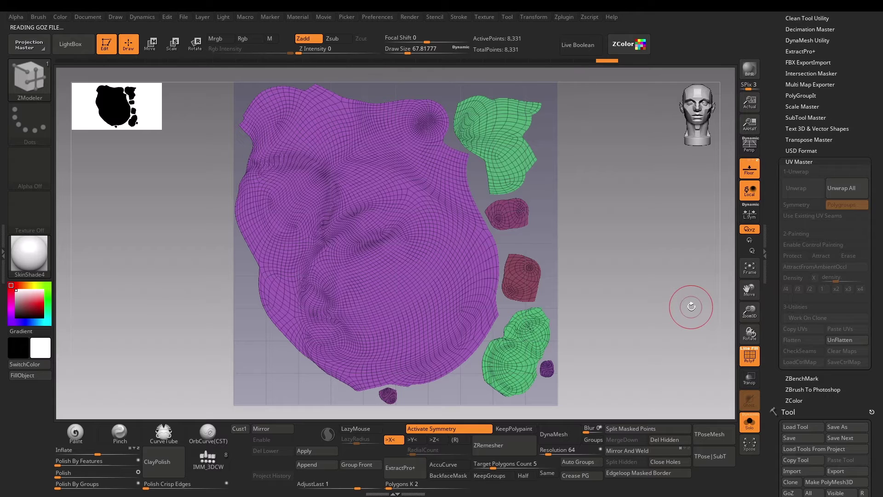
{"action": "left_click", "coordinate": [866, 343]}
{"action": "right_click_drag", "start_coordinate": [416, 148], "coordinate": [506, 240], "text": "ctrl"}
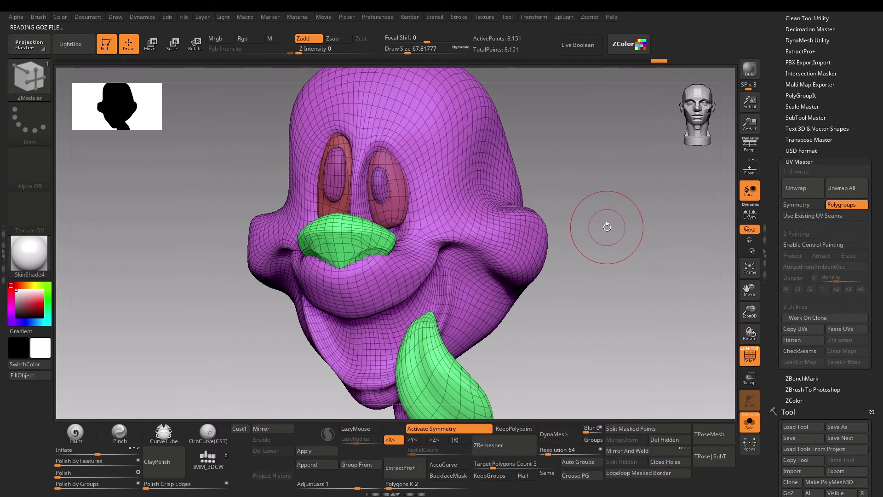
{"action": "left_click", "coordinate": [803, 341]}
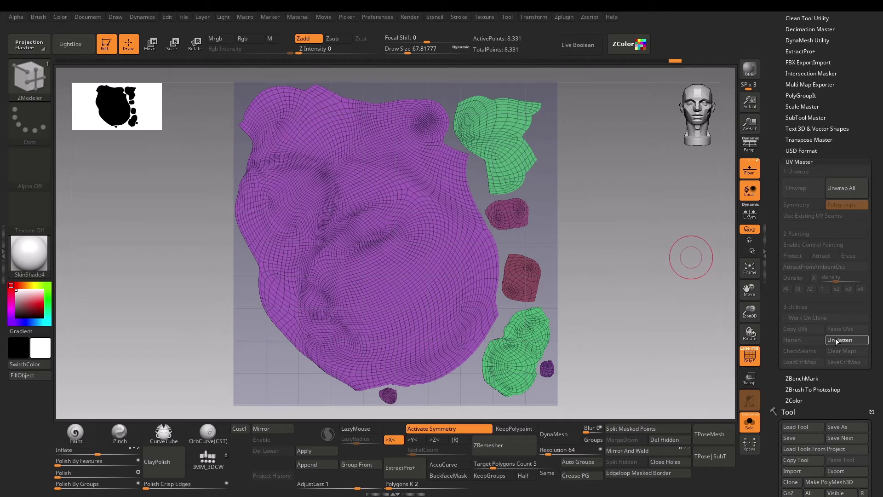
{"action": "left_click", "coordinate": [838, 340]}
{"action": "mouse_move", "coordinate": [617, 358]}
{"action": "right_mouse_down", "text": "ctrl"}
{"action": "mouse_move", "coordinate": [617, 289]}
{"action": "mouse_move", "coordinate": [617, 330]}
{"action": "mouse_move", "coordinate": [601, 274]}
{"action": "mouse_move", "coordinate": [606, 293]}
{"action": "mouse_move", "coordinate": [578, 299]}
{"action": "right_mouse_up", "text": "ctrl"}
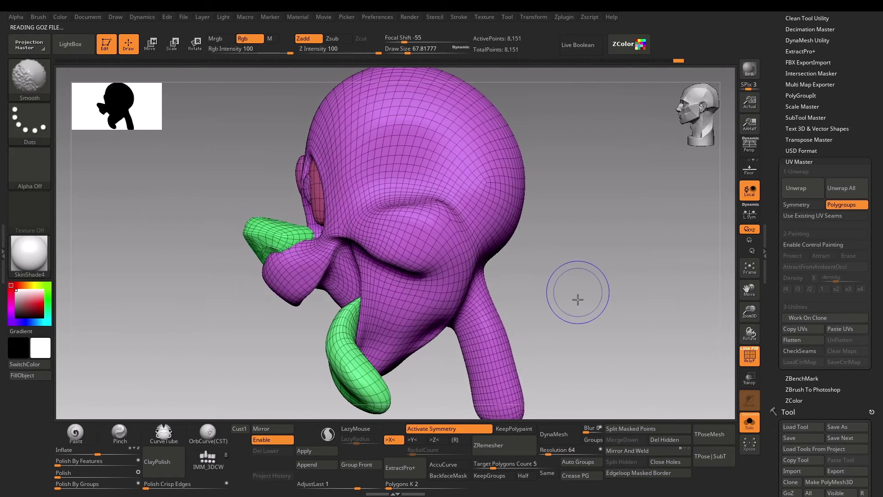
Step: Isolate the head skin polygroup, mask the whole face area with the MaskLasso brush and turn it into its own polygroup
{"action": "key", "text": "shift+f"}
{"action": "key", "text": "shift+f"}
{"action": "key", "text": "shift+f"}
{"action": "key", "text": "shift+f"}
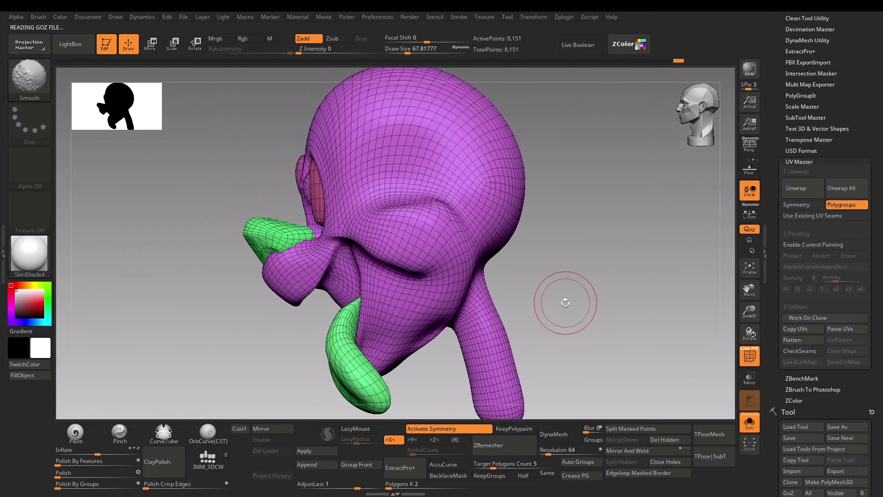
{"action": "left_click", "coordinate": [434, 309], "text": "ctrl+shift"}
{"action": "right_click_drag", "start_coordinate": [560, 315], "coordinate": [506, 242], "text": "ctrl"}
{"action": "left_click", "coordinate": [23, 90]}
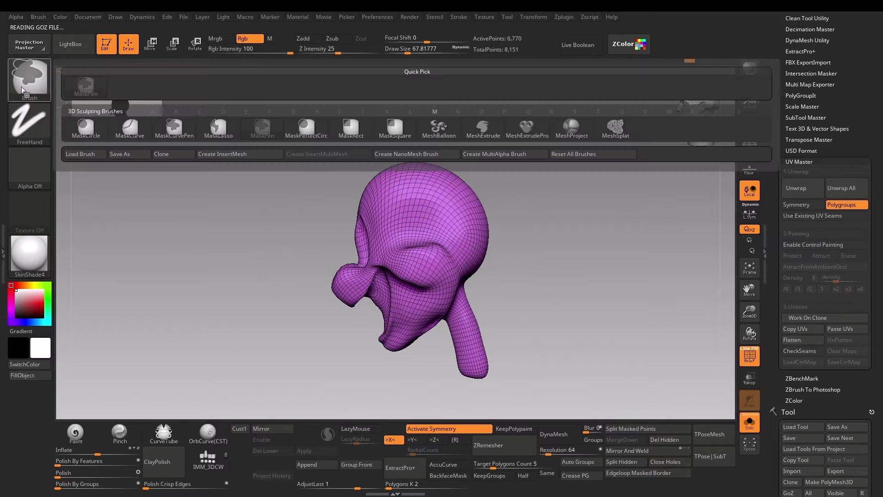
{"action": "left_click", "coordinate": [214, 127]}
{"action": "mouse_move", "coordinate": [303, 176]}
{"action": "left_mouse_down", "text": "ctrl"}
{"action": "mouse_move", "coordinate": [384, 146]}
{"action": "mouse_move", "coordinate": [433, 310]}
{"action": "left_mouse_up", "text": "ctrl"}
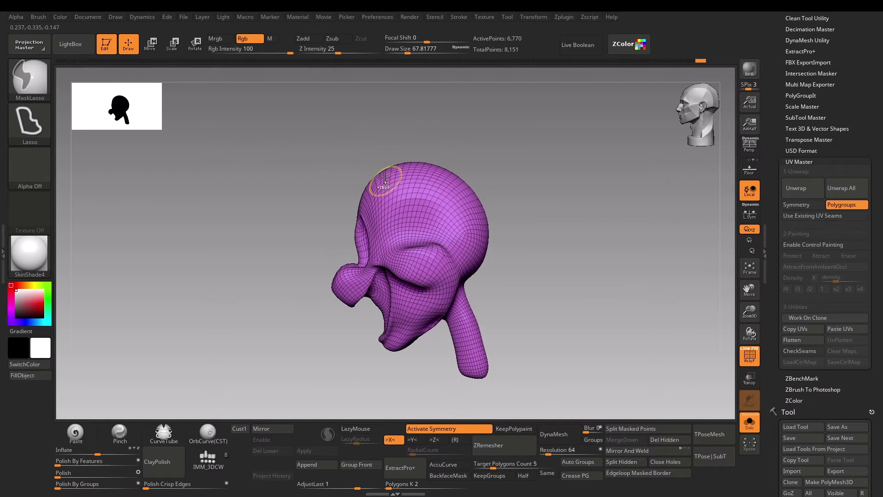
{"action": "mouse_move", "coordinate": [393, 188]}
{"action": "left_mouse_down", "text": "ctrl"}
{"action": "mouse_move", "coordinate": [446, 244]}
{"action": "mouse_move", "coordinate": [430, 297]}
{"action": "mouse_move", "coordinate": [395, 357]}
{"action": "mouse_move", "coordinate": [294, 357]}
{"action": "left_mouse_up", "text": "ctrl"}
{"action": "left_click_drag", "start_coordinate": [264, 358], "coordinate": [302, 358]}
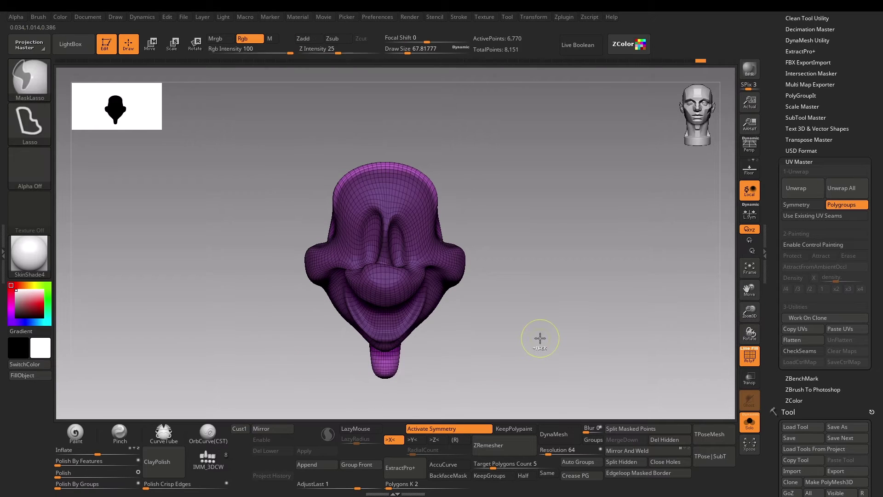
{"action": "key", "text": "ctrl+w"}
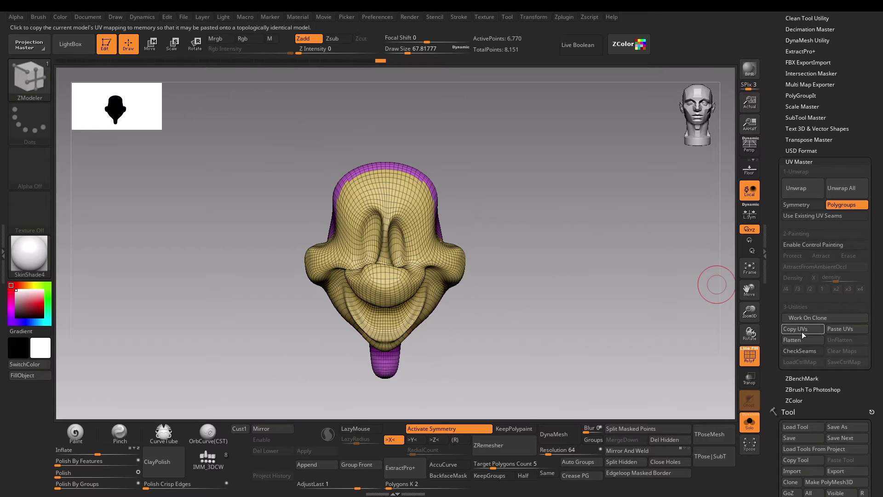
Step: Unwrap the head clone again with the separate face polygroup and check its flattened UV islands
{"action": "mouse_move", "coordinate": [575, 270]}
{"action": "left_mouse_down"}
{"action": "mouse_move", "coordinate": [552, 255]}
{"action": "mouse_move", "coordinate": [559, 276]}
{"action": "left_mouse_up"}
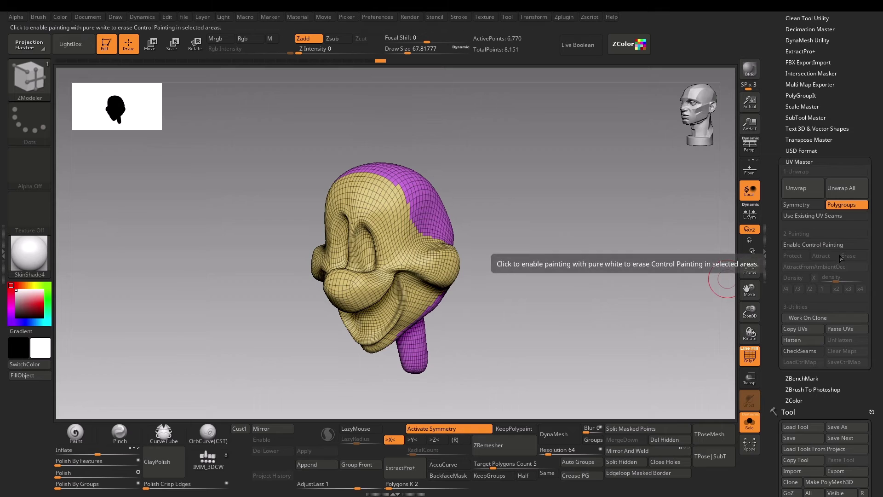
{"action": "left_click", "coordinate": [796, 188]}
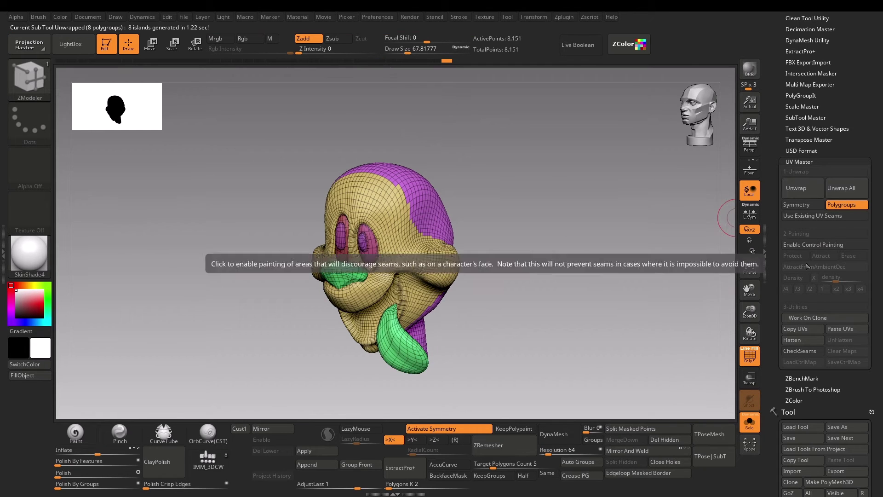
{"action": "left_click", "coordinate": [806, 340]}
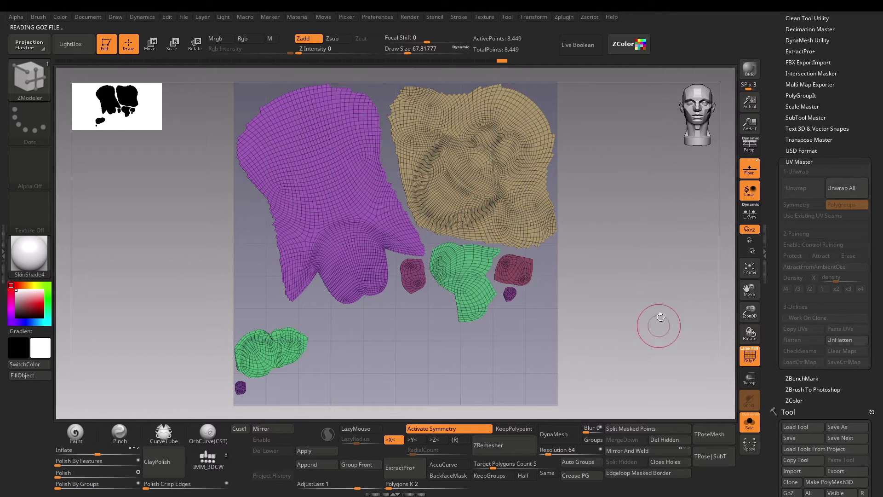
{"action": "left_click_drag", "start_coordinate": [667, 287], "coordinate": [662, 368], "text": "alt"}
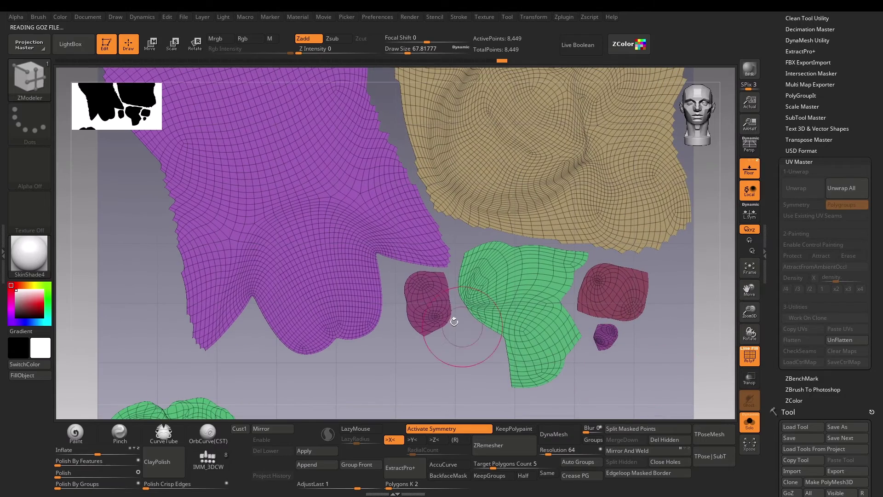
{"action": "left_click", "coordinate": [831, 341]}
Step: Isolate the character's left eye, lasso-mask it from the side and split it into separate polygroups, then unhide the head
{"action": "left_click_drag", "start_coordinate": [575, 275], "coordinate": [582, 378], "text": "alt"}
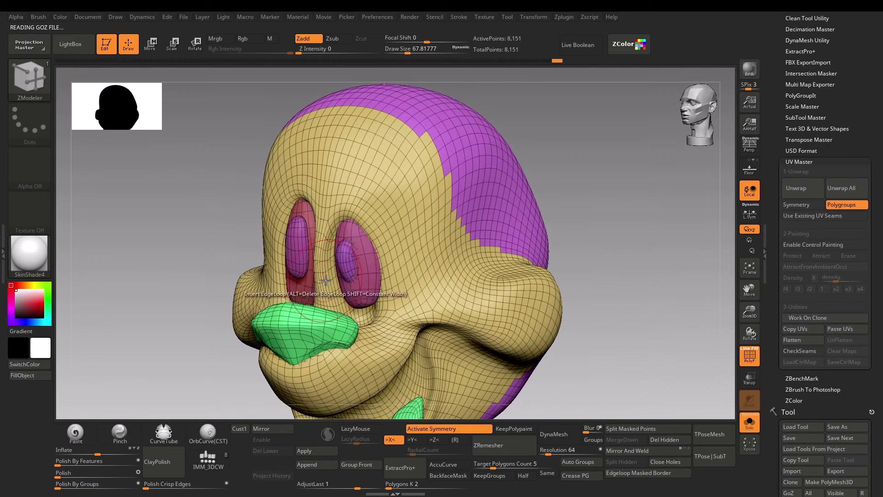
{"action": "left_click", "coordinate": [354, 290], "text": "ctrl+shift"}
{"action": "left_click_drag", "start_coordinate": [493, 258], "coordinate": [437, 239]}
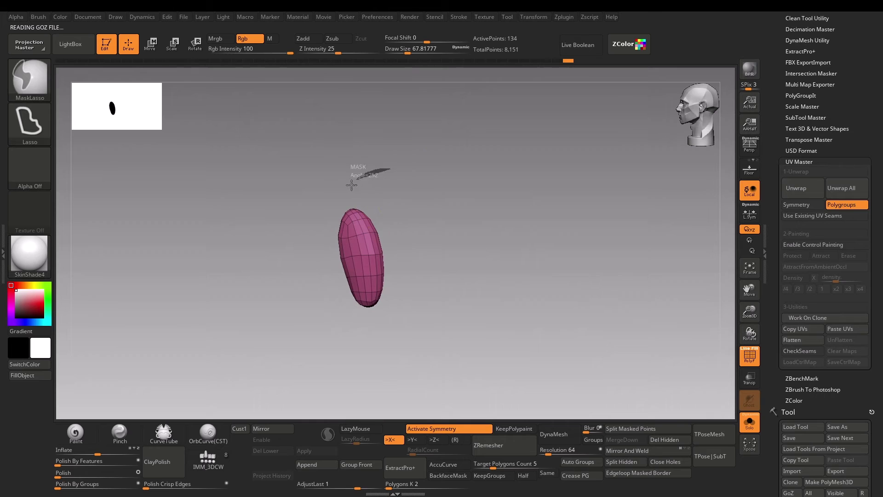
{"action": "mouse_move", "coordinate": [351, 185]}
{"action": "left_mouse_down", "text": "ctrl"}
{"action": "mouse_move", "coordinate": [366, 257]}
{"action": "mouse_move", "coordinate": [391, 307]}
{"action": "left_mouse_up", "text": "ctrl"}
{"action": "key", "text": "ctrl+w"}
{"action": "mouse_move", "coordinate": [388, 159]}
{"action": "left_mouse_down", "text": "ctrl"}
{"action": "mouse_move", "coordinate": [368, 257]}
{"action": "mouse_move", "coordinate": [386, 309]}
{"action": "left_mouse_up", "text": "ctrl"}
{"action": "key", "text": "ctrl+w"}
{"action": "left_click", "coordinate": [520, 291], "text": "ctrl+shift"}
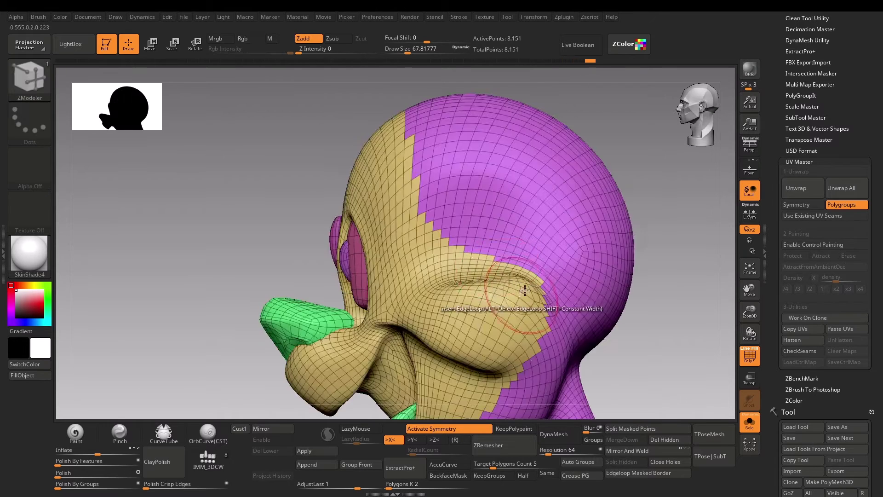
Step: Isolate the character's right eye, split it into front and back polygroups with a lasso mask, and show the whole head
{"action": "left_click_drag", "start_coordinate": [653, 299], "coordinate": [686, 295]}
{"action": "left_click", "coordinate": [296, 246], "text": "ctrl+shift"}
{"action": "mouse_move", "coordinate": [340, 154]}
{"action": "left_mouse_down", "text": "ctrl"}
{"action": "mouse_move", "coordinate": [402, 339]}
{"action": "mouse_move", "coordinate": [293, 203]}
{"action": "mouse_move", "coordinate": [388, 353]}
{"action": "left_mouse_up", "text": "ctrl"}
{"action": "key", "text": "ctrl+w"}
{"action": "key", "text": "ctrl+w"}
{"action": "left_click_drag", "start_coordinate": [414, 336], "coordinate": [483, 316]}
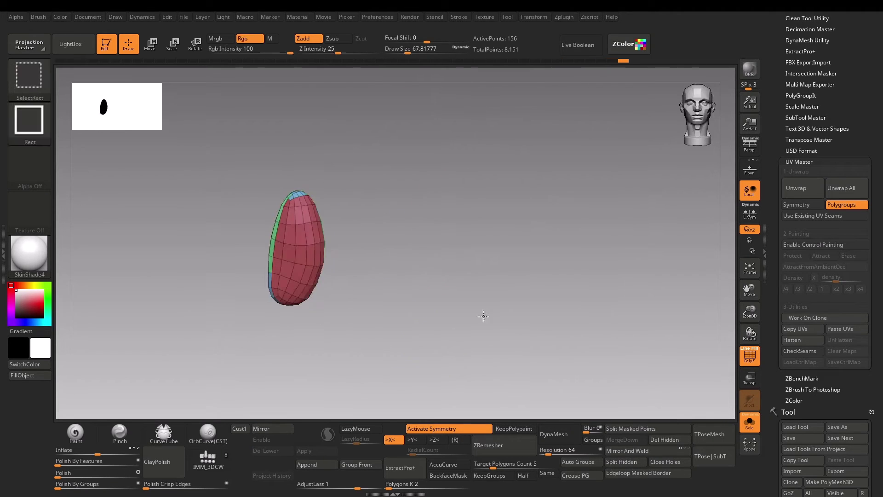
{"action": "left_click", "coordinate": [299, 252], "text": "ctrl+shift"}
{"action": "left_click", "coordinate": [339, 276], "text": "ctrl+shift"}
{"action": "left_click", "coordinate": [288, 264], "text": "ctrl+shift"}
{"action": "mouse_move", "coordinate": [441, 267]}
{"action": "left_mouse_down"}
{"action": "mouse_move", "coordinate": [623, 278]}
{"action": "mouse_move", "coordinate": [667, 290]}
{"action": "left_mouse_up"}
{"action": "left_click", "coordinate": [506, 271], "text": "ctrl+shift"}
Step: Isolate a further eye piece, divide it into separate polygroups with lasso masks from the side, and unhide the head
{"action": "left_click", "coordinate": [277, 205], "text": "ctrl+shift"}
{"action": "left_click_drag", "start_coordinate": [391, 258], "coordinate": [460, 262]}
{"action": "left_click_drag", "start_coordinate": [288, 140], "coordinate": [304, 234], "text": "ctrl"}
{"action": "key", "text": "ctrl+w"}
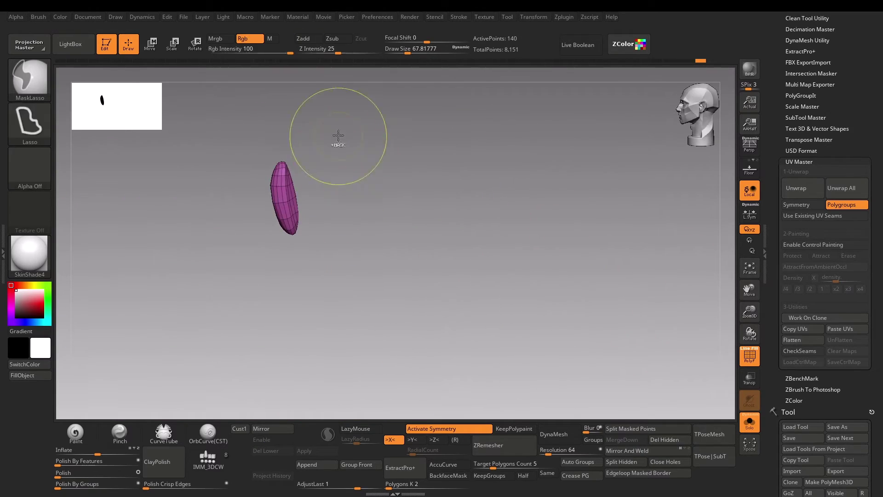
{"action": "left_click_drag", "start_coordinate": [278, 117], "coordinate": [304, 234], "text": "ctrl"}
{"action": "key", "text": "ctrl+w"}
{"action": "left_click_drag", "start_coordinate": [317, 132], "coordinate": [299, 235], "text": "ctrl"}
{"action": "key", "text": "ctrl+w"}
{"action": "left_click_drag", "start_coordinate": [393, 267], "coordinate": [437, 264]}
{"action": "left_click", "coordinate": [318, 222], "text": "ctrl+shift"}
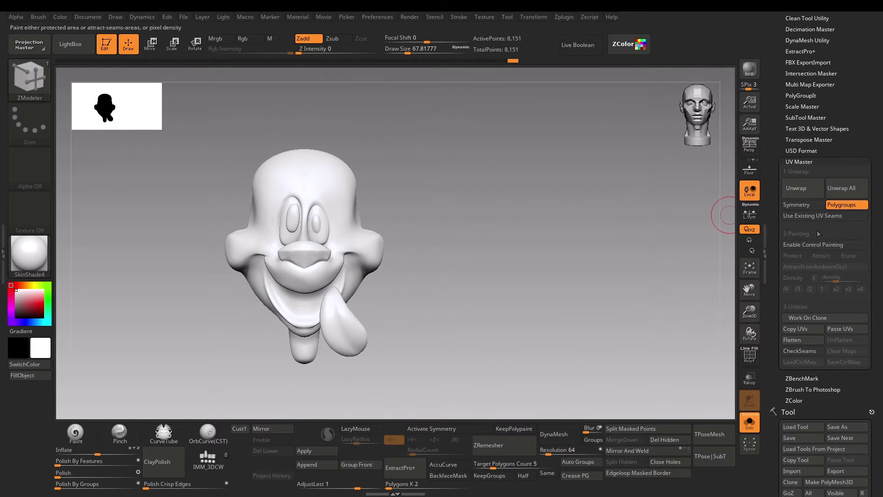
Step: Unwrap the head clone with the split eye polygroups, check its flattened UV islands and unflatten it
{"action": "left_click", "coordinate": [814, 194]}
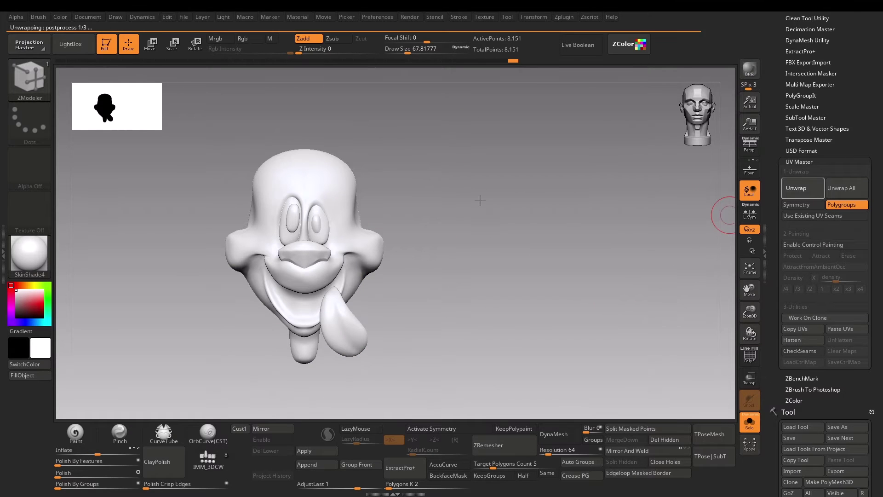
{"action": "left_click", "coordinate": [818, 339]}
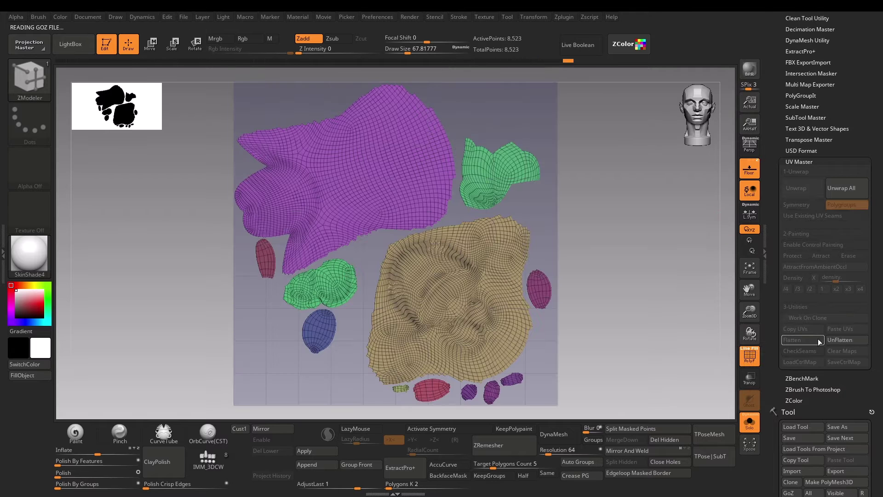
{"action": "left_click", "coordinate": [840, 343]}
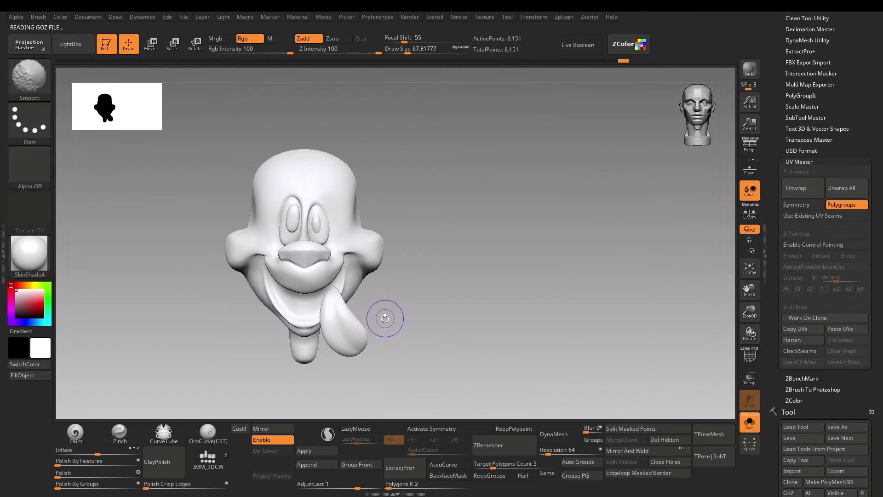
Step: Turn on the polyframe and examine the polygroups of the tongue, nose and mouth, viewing the tongue on its own
{"action": "key", "text": "shift+f"}
{"action": "left_click_drag", "start_coordinate": [432, 314], "coordinate": [437, 376], "text": "alt"}
{"action": "left_click_drag", "start_coordinate": [441, 368], "coordinate": [500, 163], "text": "alt"}
{"action": "left_click", "coordinate": [436, 205], "text": "ctrl+shift"}
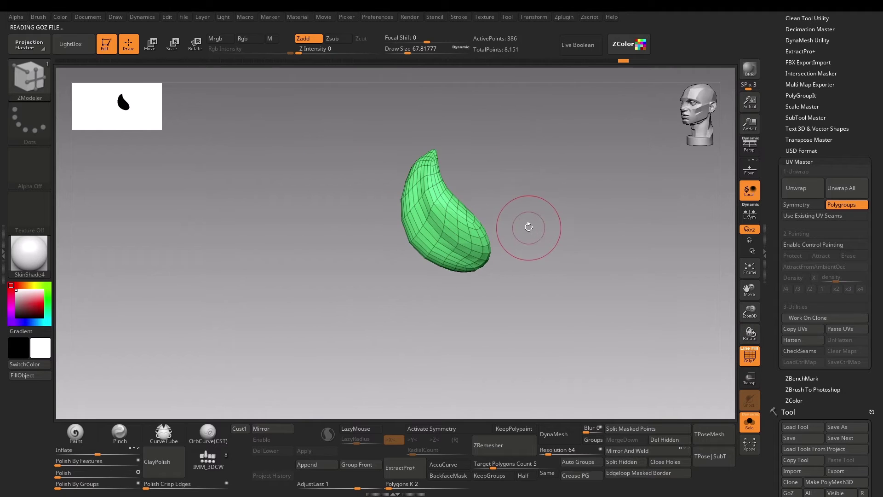
{"action": "left_click", "coordinate": [579, 223], "text": "ctrl+shift"}
{"action": "left_click_drag", "start_coordinate": [634, 171], "coordinate": [636, 219], "text": "alt"}
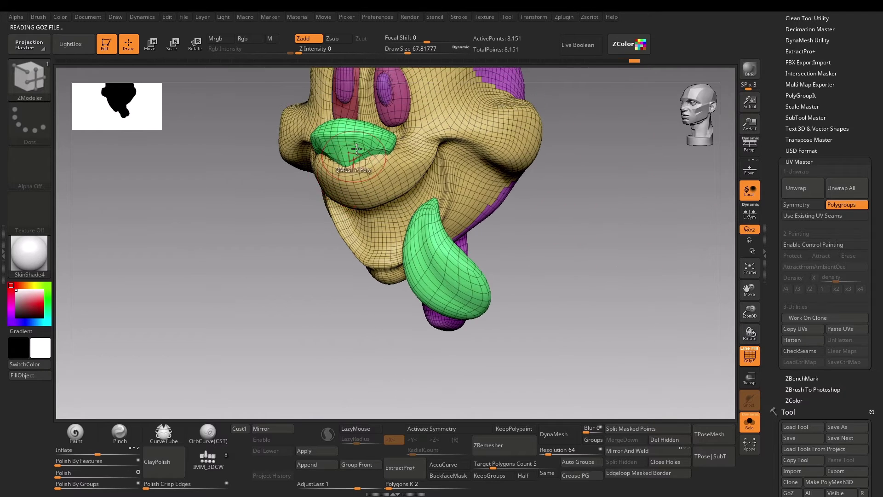
{"action": "left_click_drag", "start_coordinate": [564, 267], "coordinate": [574, 264], "text": "shift"}
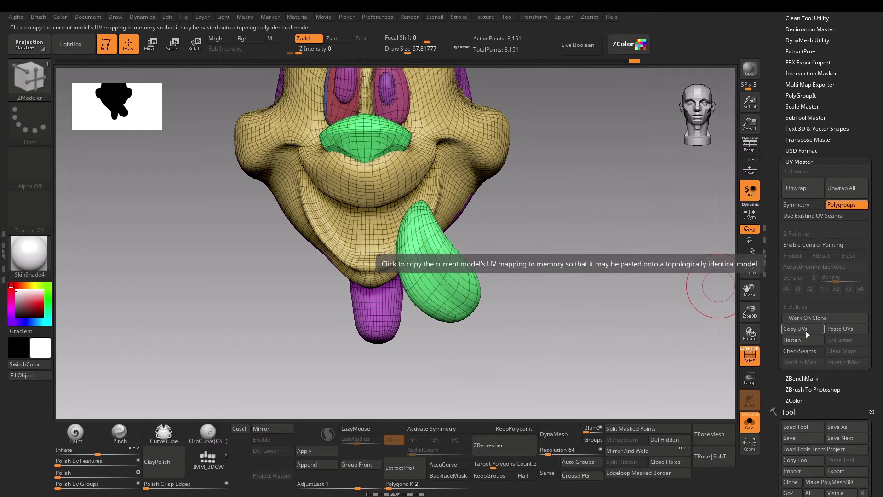
Step: Isolate the tongue, turn it to its back side and choose the MaskPen masking brush
{"action": "left_click_drag", "start_coordinate": [882, 376], "coordinate": [882, 335]}
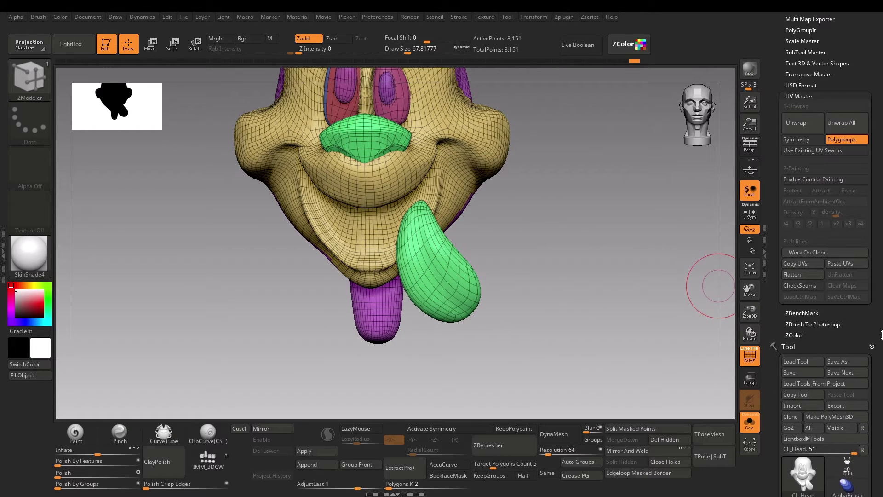
{"action": "left_click", "coordinate": [430, 272], "text": "ctrl+shift"}
{"action": "left_click_drag", "start_coordinate": [524, 305], "coordinate": [473, 279]}
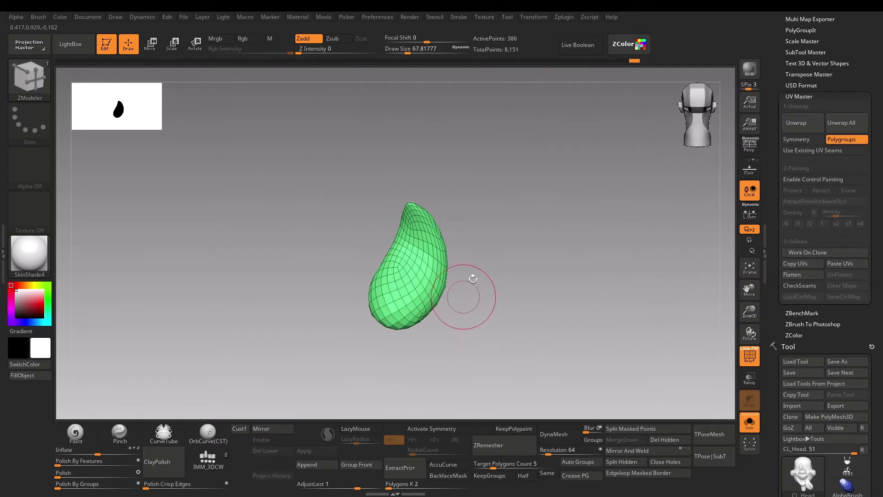
{"action": "left_click_drag", "start_coordinate": [511, 222], "coordinate": [523, 244], "text": "alt"}
{"action": "left_click", "coordinate": [14, 81], "text": "ctrl"}
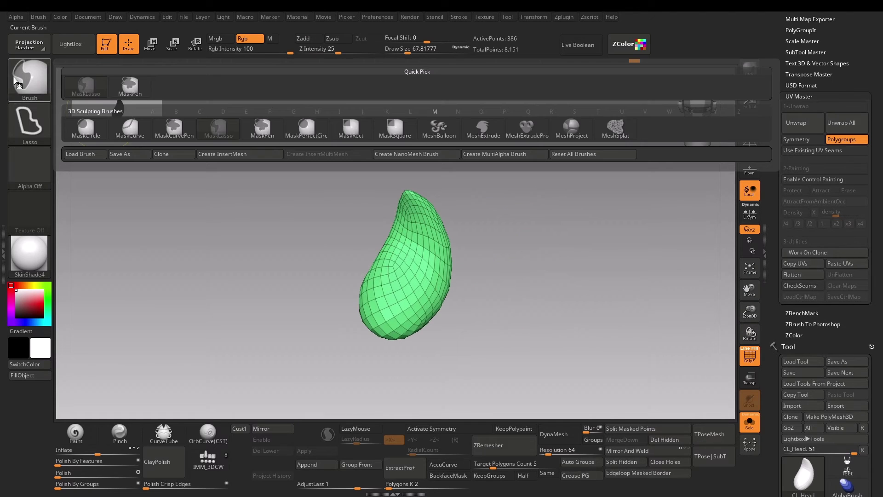
{"action": "left_click", "coordinate": [128, 97], "text": "ctrl"}
Step: Reduce the draw size to about 33, mask the tongue's back side, make it a separate polygroup and show the whole head
{"action": "key", "text": "s"}
{"action": "mouse_move", "coordinate": [409, 217]}
{"action": "left_mouse_down", "text": "ctrl"}
{"action": "mouse_move", "coordinate": [401, 305]}
{"action": "mouse_move", "coordinate": [403, 262]}
{"action": "left_mouse_up", "text": "ctrl"}
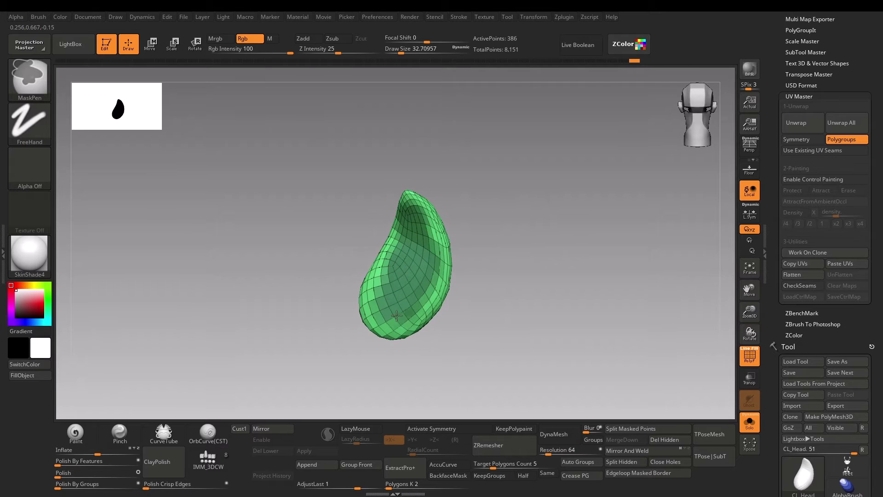
{"action": "left_click_drag", "start_coordinate": [397, 316], "coordinate": [426, 221], "text": "ctrl"}
{"action": "left_click_drag", "start_coordinate": [380, 306], "coordinate": [397, 307], "text": "ctrl"}
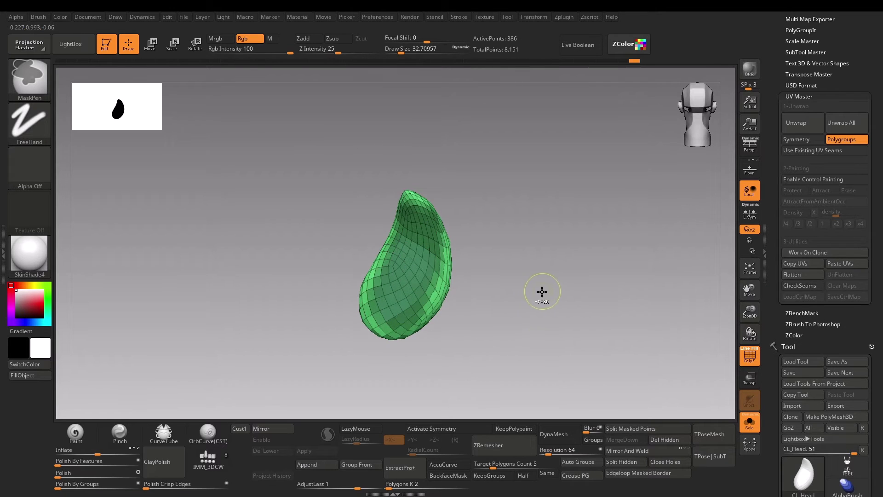
{"action": "key", "text": "ctrl+w"}
{"action": "left_click", "coordinate": [607, 242], "text": "ctrl+shift"}
{"action": "left_click_drag", "start_coordinate": [615, 235], "coordinate": [719, 190]}
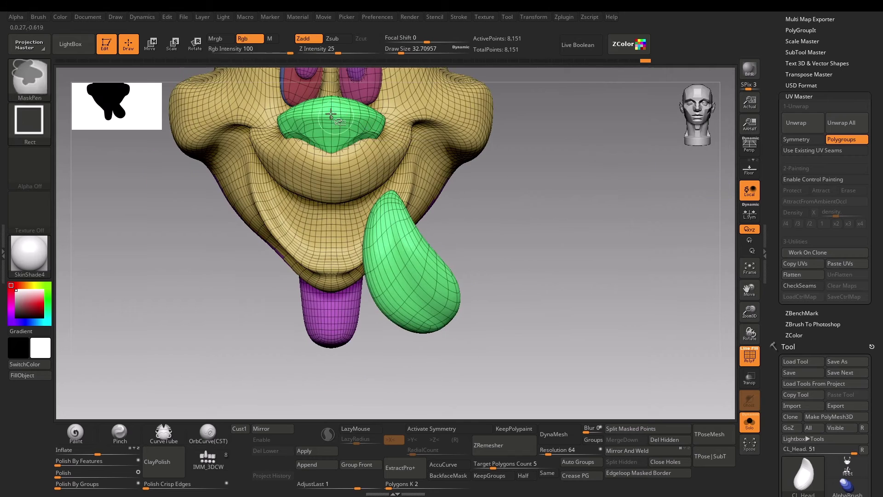
Step: Isolate the nose and use Group Front from above to give its top faces their own polygroup
{"action": "left_click", "coordinate": [330, 114], "text": "ctrl+shift"}
{"action": "left_click_drag", "start_coordinate": [523, 198], "coordinate": [507, 328]}
{"action": "left_click_drag", "start_coordinate": [456, 211], "coordinate": [494, 360], "text": "alt"}
{"action": "left_click_drag", "start_coordinate": [531, 234], "coordinate": [534, 303], "text": "alt"}
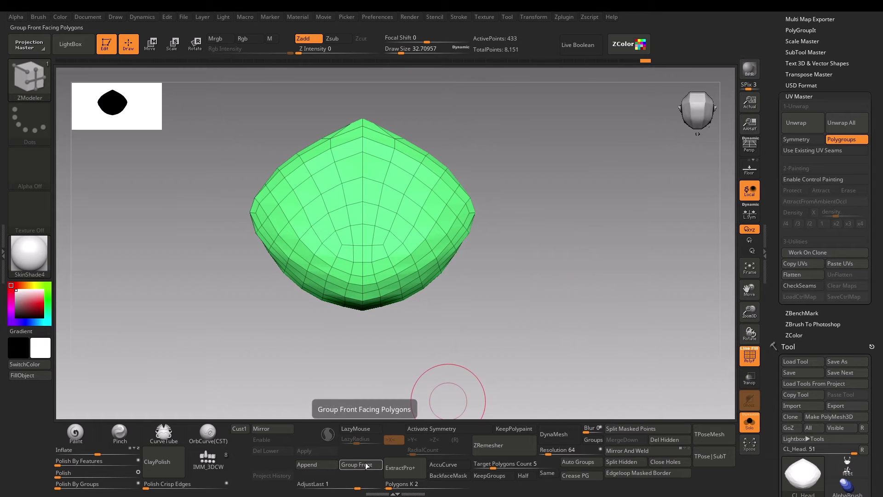
{"action": "left_click_drag", "start_coordinate": [882, 383], "coordinate": [882, 267]}
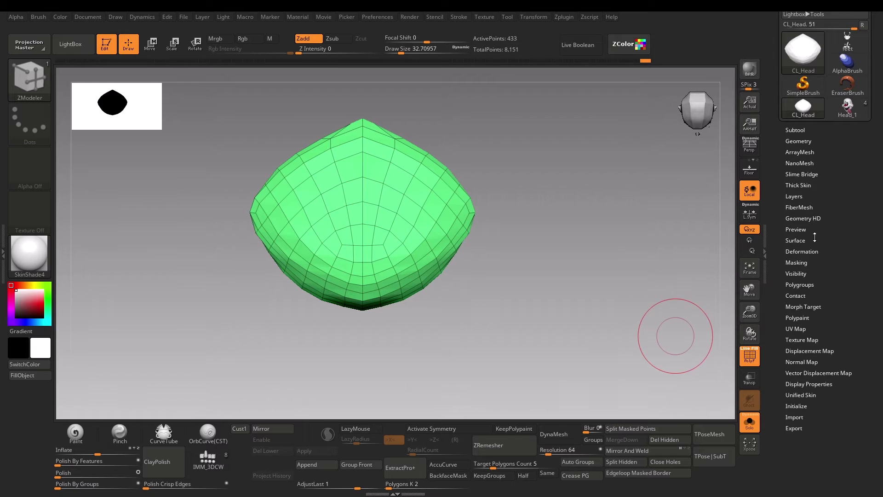
{"action": "left_click", "coordinate": [802, 285]}
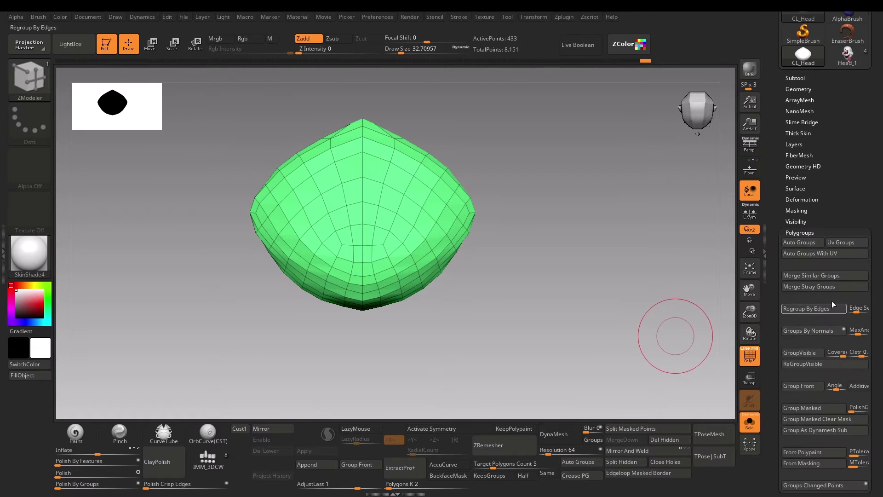
{"action": "left_click_drag", "start_coordinate": [882, 302], "coordinate": [879, 283]}
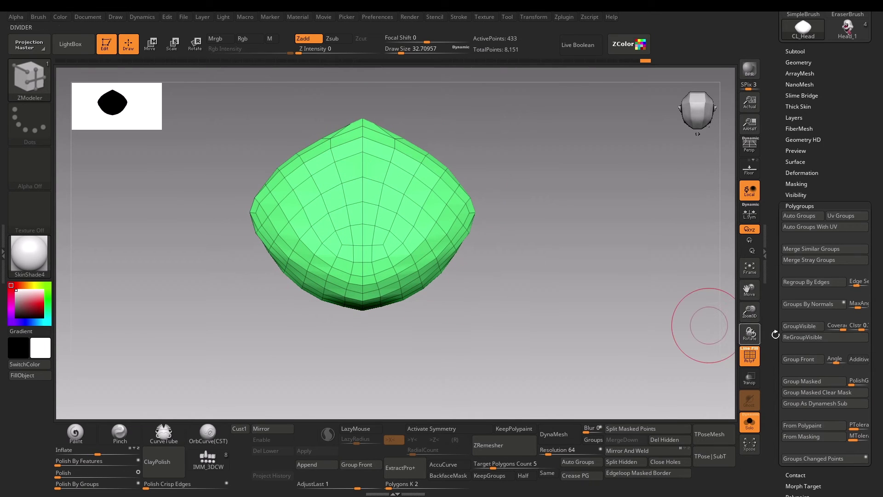
{"action": "left_click", "coordinate": [815, 364]}
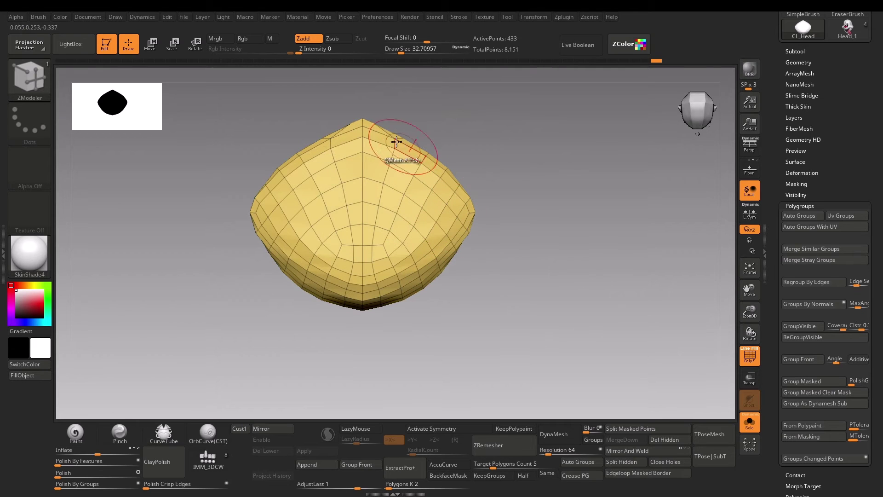
Step: Activate X symmetry, check the nose's polygroups from above and the front, and show the whole head
{"action": "key", "text": "x"}
{"action": "left_click_drag", "start_coordinate": [493, 251], "coordinate": [549, 336]}
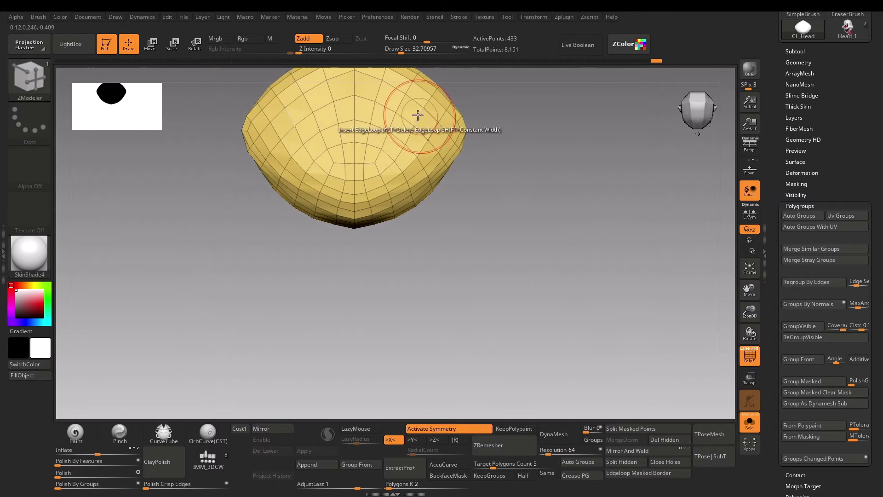
{"action": "left_click_drag", "start_coordinate": [509, 252], "coordinate": [534, 239]}
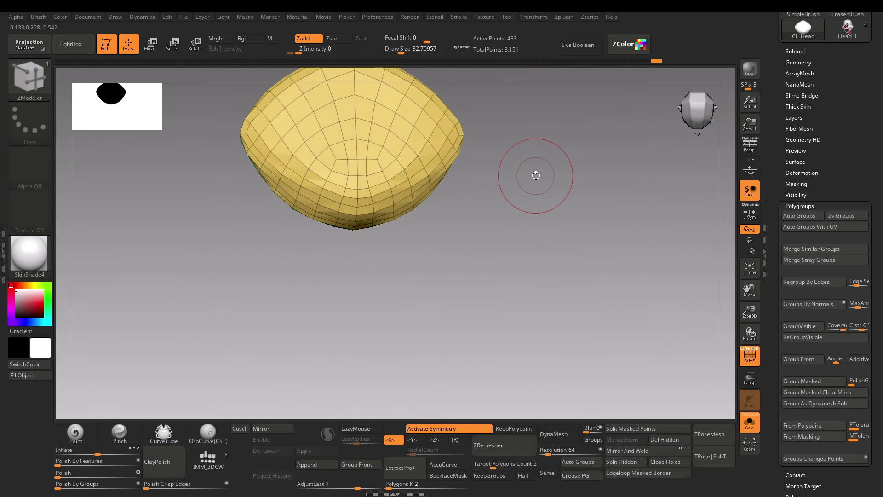
{"action": "left_click_drag", "start_coordinate": [536, 176], "coordinate": [572, 278], "text": "alt"}
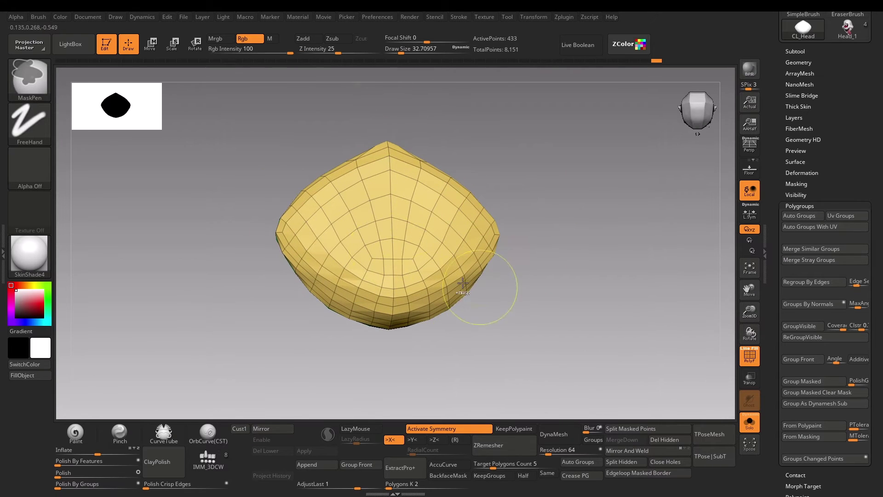
{"action": "left_click_drag", "start_coordinate": [606, 306], "coordinate": [607, 230], "text": "shift"}
{"action": "left_click_drag", "start_coordinate": [641, 318], "coordinate": [630, 268], "text": "alt"}
{"action": "left_click_drag", "start_coordinate": [638, 234], "coordinate": [644, 173], "text": "alt"}
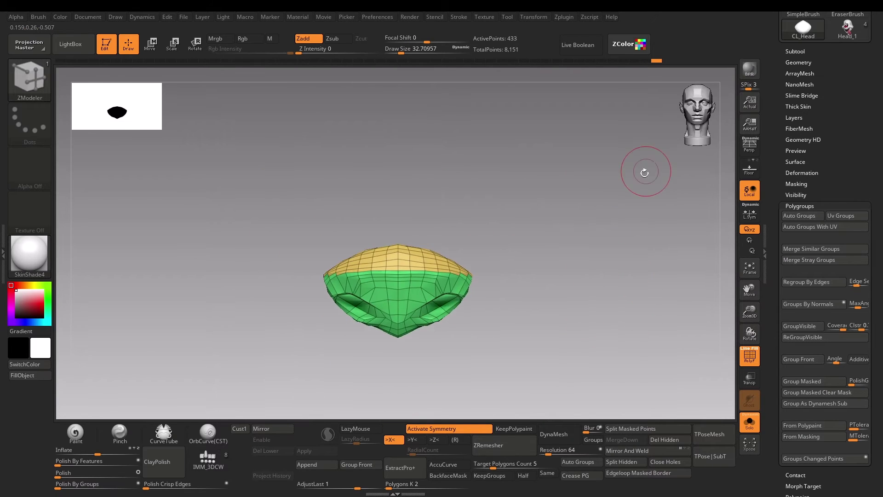
{"action": "left_click", "coordinate": [610, 272], "text": "ctrl+shift"}
Step: Unwrap the head clone with the refined tongue and nose polygroups, check its flattened UV islands and unflatten it
{"action": "left_click_drag", "start_coordinate": [880, 235], "coordinate": [878, 365]}
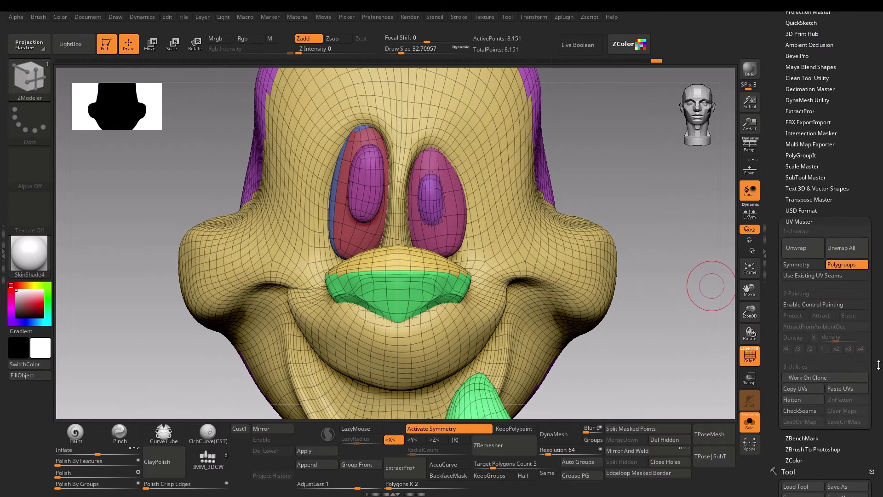
{"action": "left_click", "coordinate": [805, 250]}
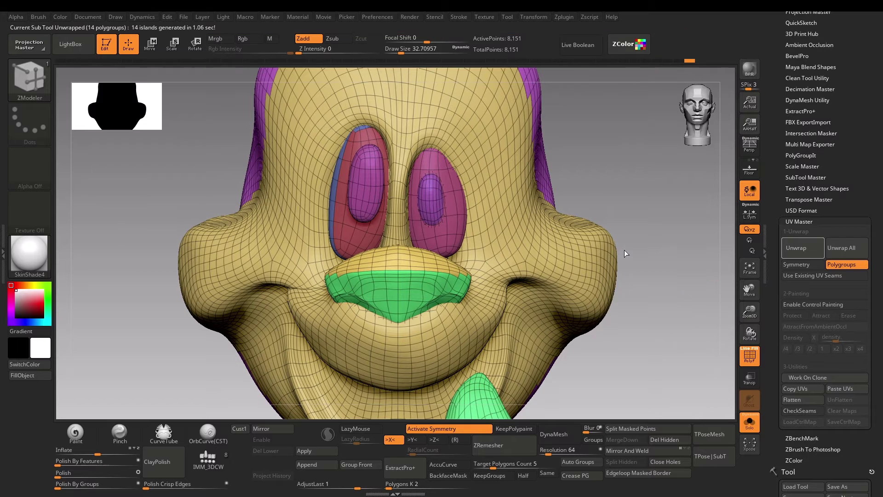
{"action": "right_click_drag", "start_coordinate": [671, 357], "coordinate": [648, 301], "text": "ctrl"}
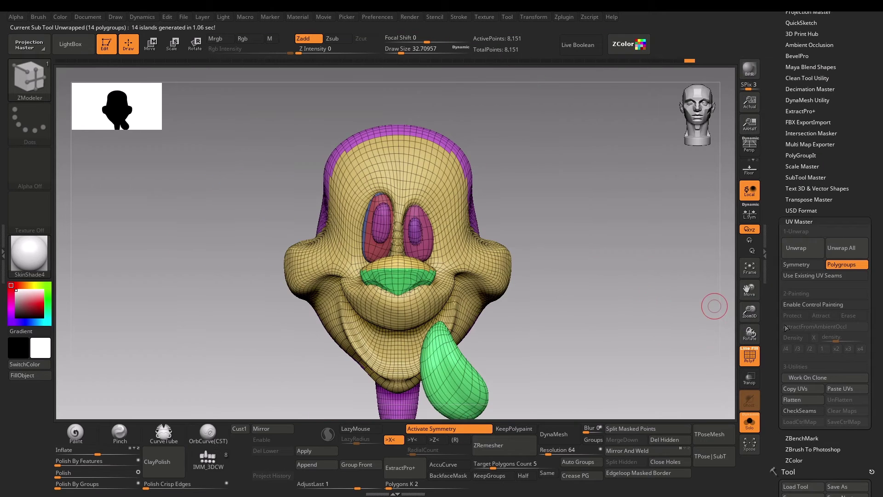
{"action": "left_click", "coordinate": [797, 400]}
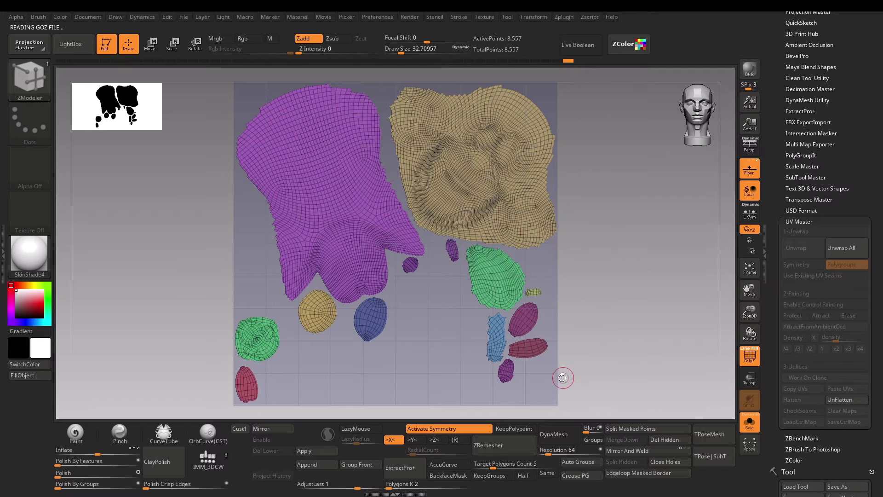
{"action": "left_click", "coordinate": [839, 400]}
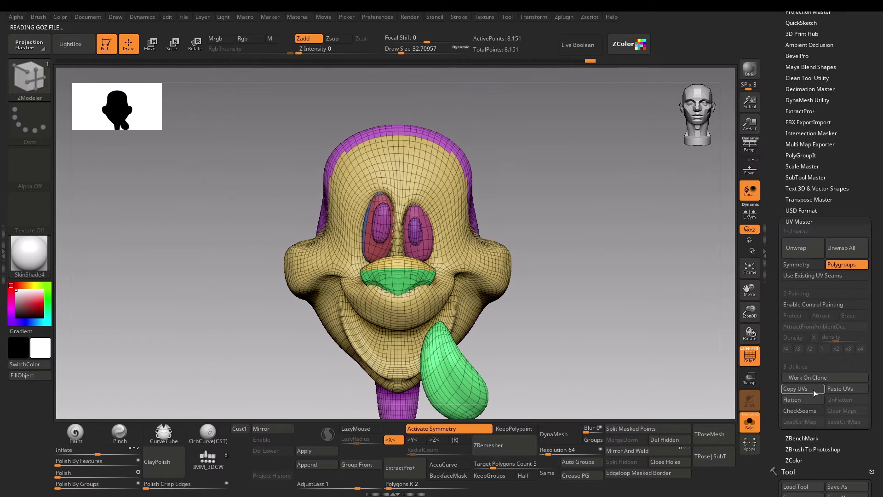
Step: Copy the head clone's UVs and switch back to the original Head_1 tool
{"action": "scroll", "coordinate": [882, 395], "scroll_direction": "down", "scroll_amount": 7}
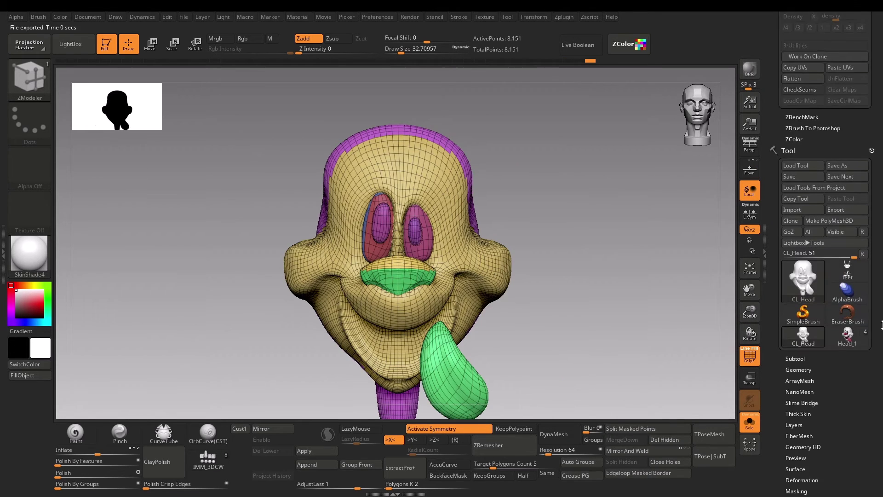
{"action": "left_click", "coordinate": [848, 338]}
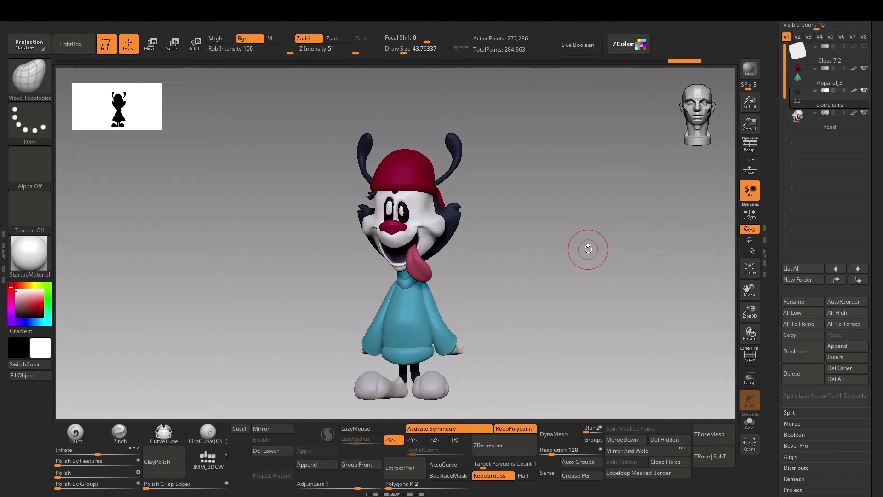
Step: Look over the painted character with its subtool list, and view the GoB add-on's repository page on GitHub
{"action": "left_click_drag", "start_coordinate": [588, 249], "coordinate": [598, 221]}
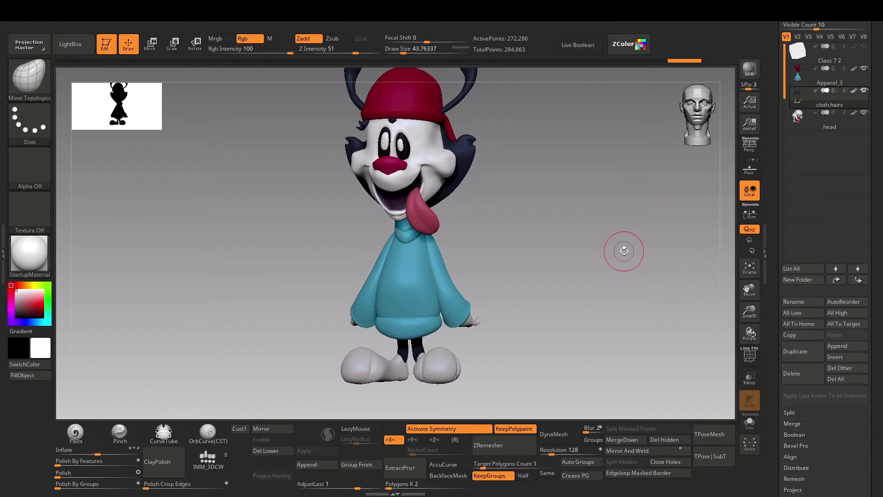
{"action": "left_click_drag", "start_coordinate": [860, 138], "coordinate": [860, 168]}
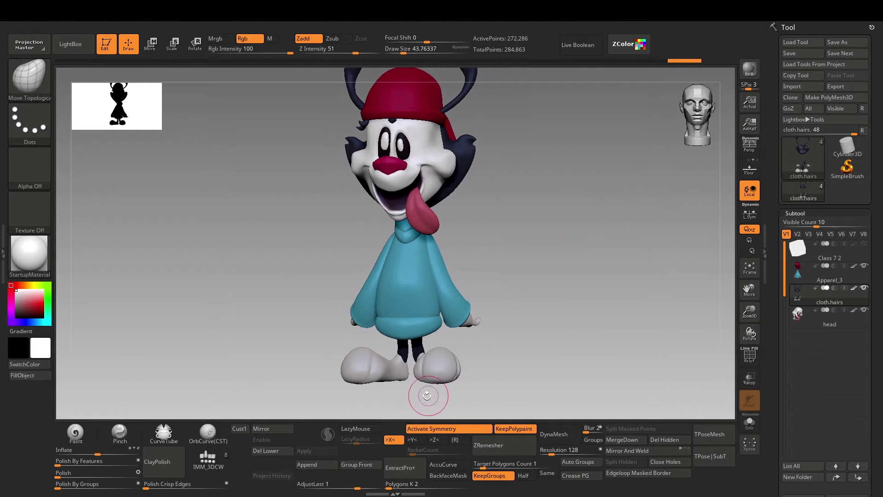
{"action": "key", "text": "super"}
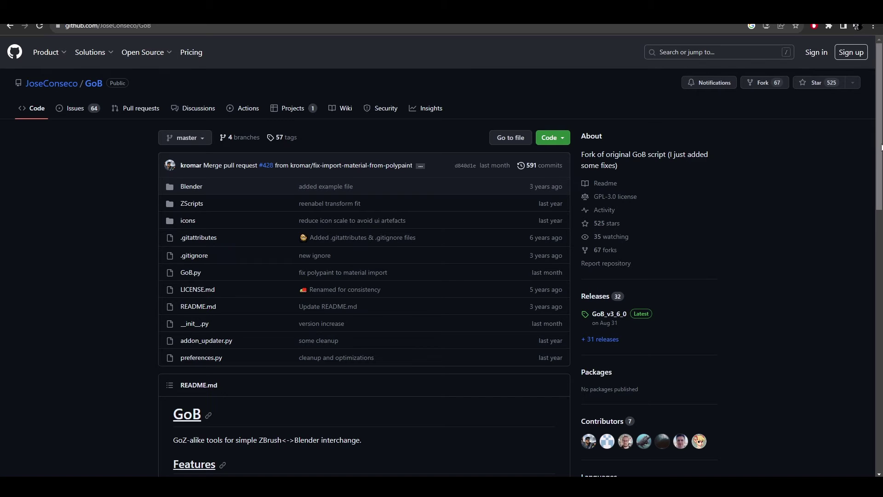
{"action": "mouse_move", "coordinate": [882, 141]}
{"action": "left_mouse_down"}
{"action": "mouse_move", "coordinate": [882, 172]}
{"action": "mouse_move", "coordinate": [882, 137]}
{"action": "left_mouse_up"}
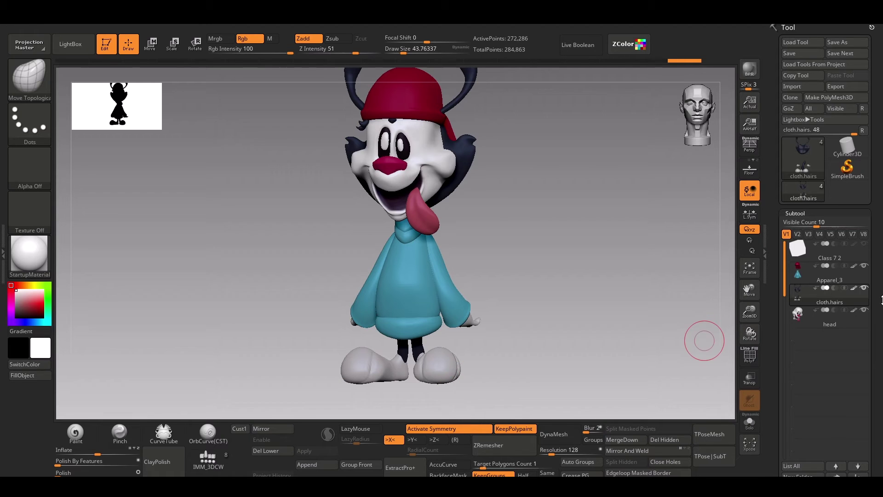
Step: Send all visible subtools through GoZ to Blender and view the imported character from the front
{"action": "mouse_move", "coordinate": [882, 300]}
{"action": "left_mouse_down"}
{"action": "mouse_move", "coordinate": [875, 195]}
{"action": "mouse_move", "coordinate": [876, 304]}
{"action": "left_mouse_up"}
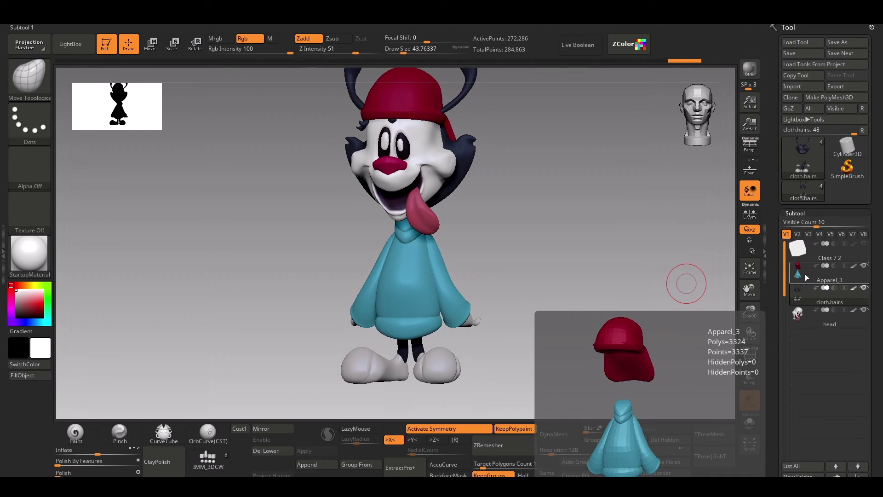
{"action": "left_click", "coordinate": [837, 109]}
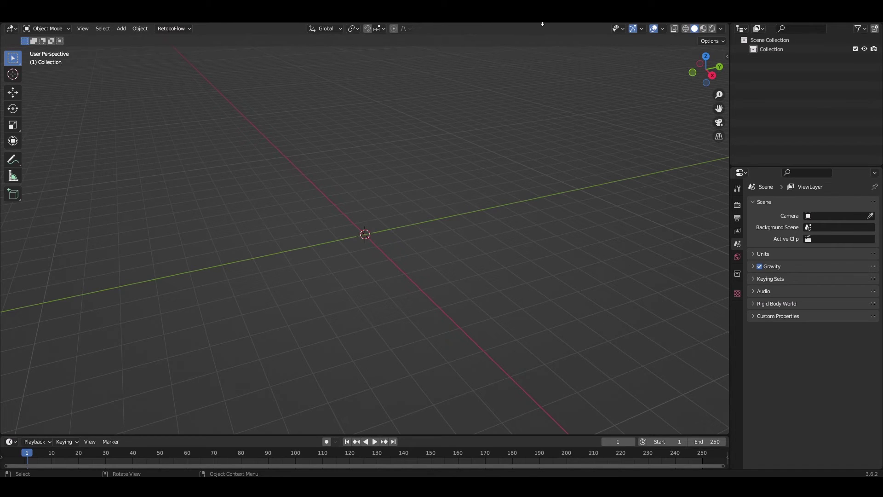
{"action": "left_click", "coordinate": [482, 209]}
{"action": "left_click_drag", "start_coordinate": [717, 89], "coordinate": [758, 53]}
{"action": "left_click_drag", "start_coordinate": [628, 111], "coordinate": [645, 105]}
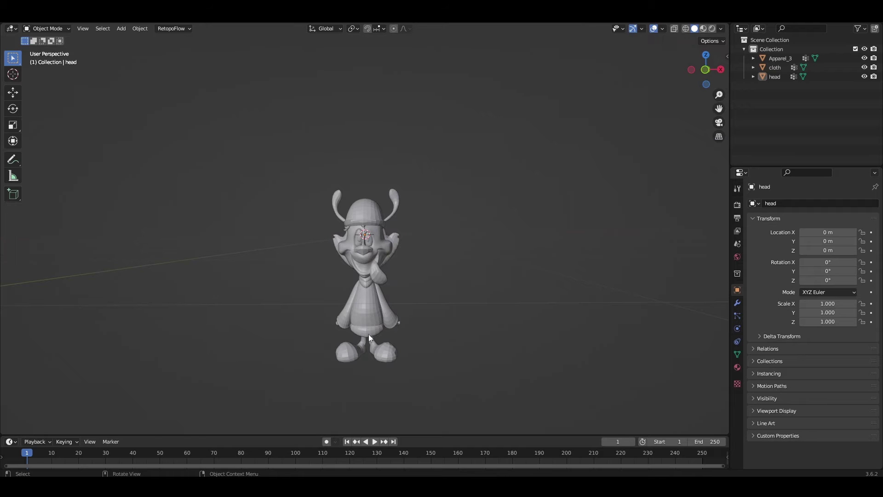
Step: Switch to the Shading workspace and examine the Color Attribute node feeding the head material's base color, moving it slightly away
{"action": "left_click", "coordinate": [290, 24]}
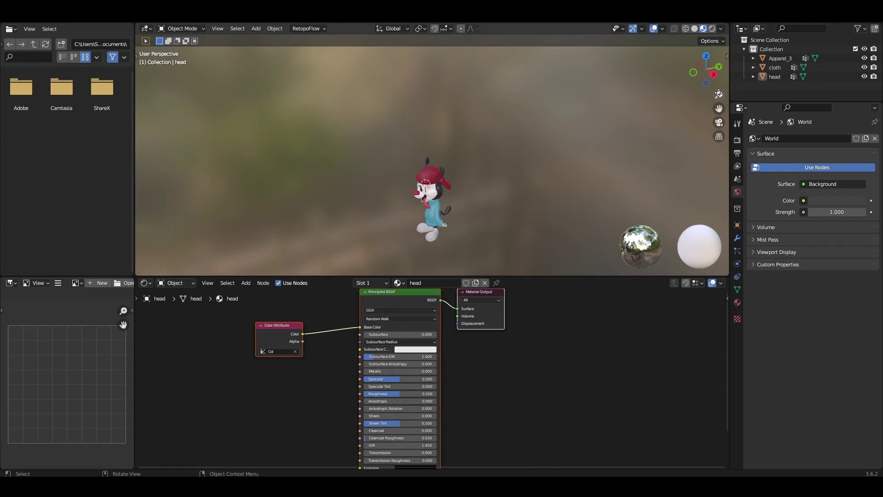
{"action": "mouse_move", "coordinate": [719, 94]}
{"action": "left_mouse_down"}
{"action": "mouse_move", "coordinate": [720, 61]}
{"action": "mouse_move", "coordinate": [719, 77]}
{"action": "left_mouse_up"}
{"action": "left_click", "coordinate": [285, 329]}
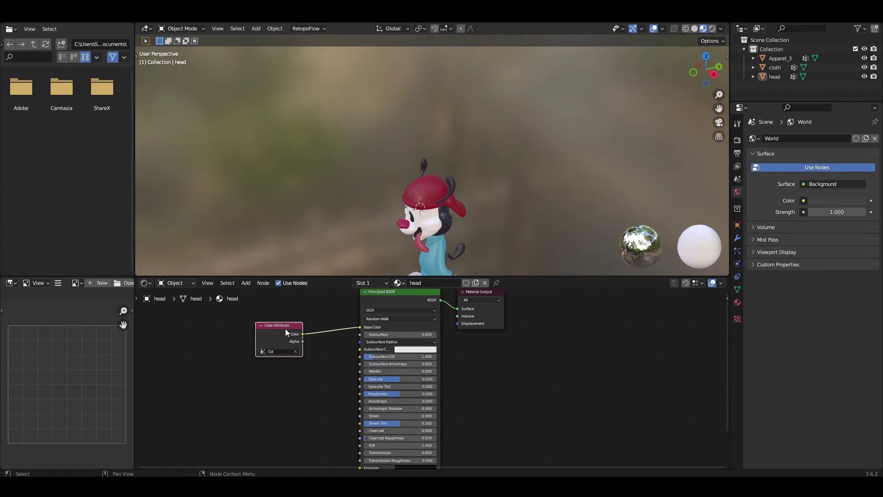
{"action": "left_click_drag", "start_coordinate": [285, 328], "coordinate": [271, 322]}
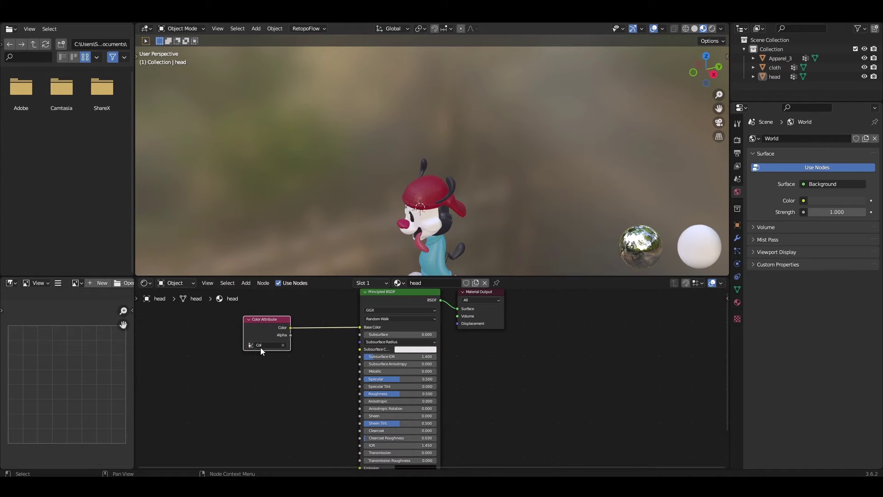
{"action": "left_click_drag", "start_coordinate": [720, 108], "coordinate": [702, 124]}
{"action": "left_click_drag", "start_coordinate": [706, 78], "coordinate": [738, 75]}
Step: Unlink the materials from the head, Apparel_3 and cloth objects, and clear the selection
{"action": "left_click", "coordinate": [485, 284]}
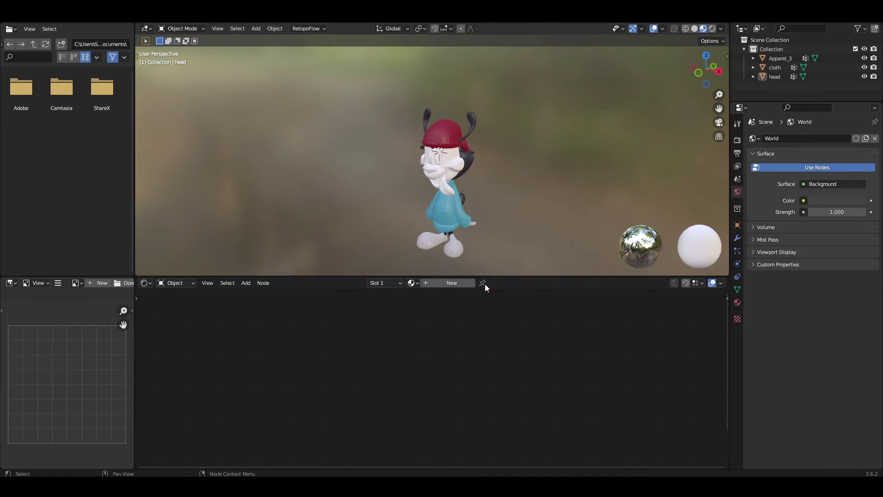
{"action": "left_click", "coordinate": [448, 214]}
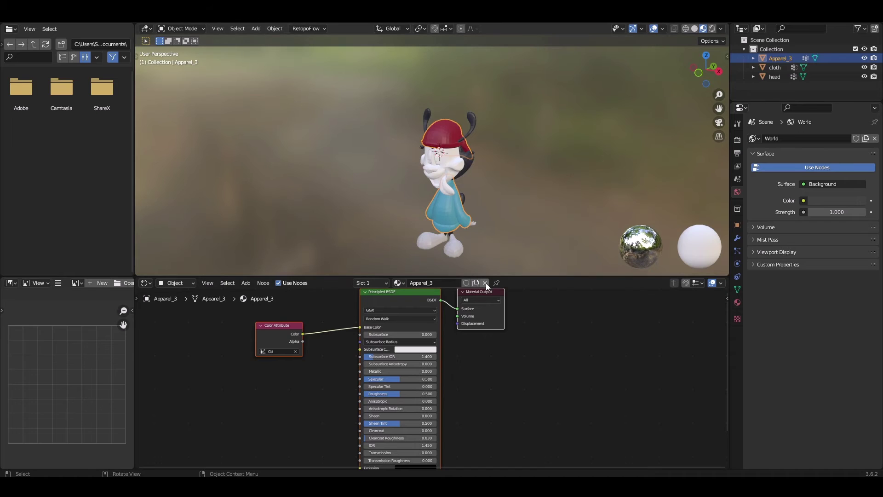
{"action": "left_click", "coordinate": [486, 283]}
{"action": "left_click", "coordinate": [452, 251]}
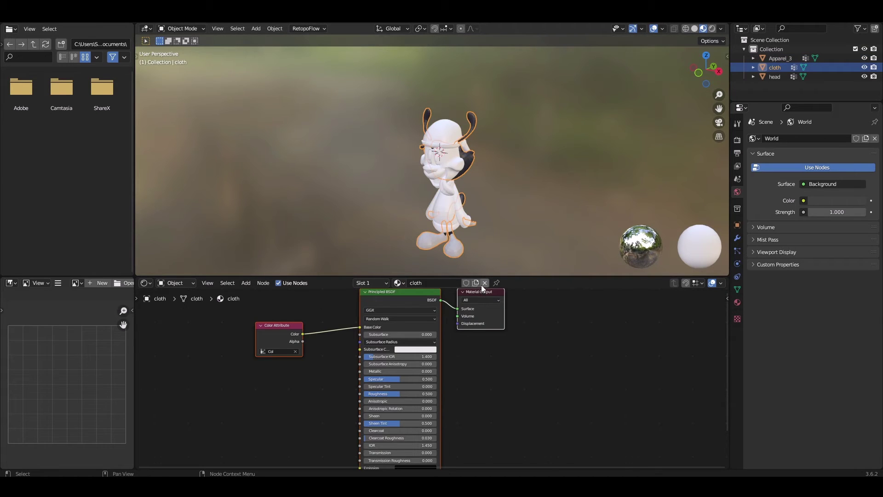
{"action": "left_click", "coordinate": [484, 283]}
{"action": "left_click", "coordinate": [474, 203]}
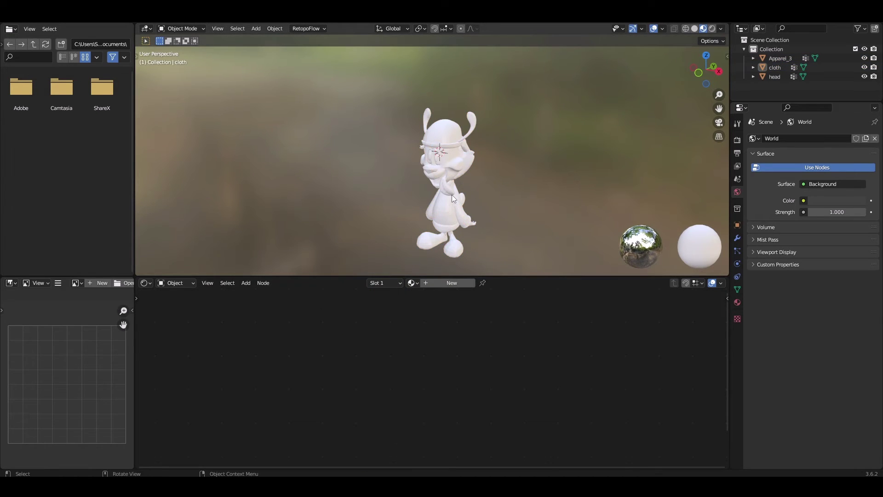
Step: Join the file browser area into the 3D viewport, leaving the image editor area in place
{"action": "right_click", "coordinate": [134, 151]}
{"action": "left_click", "coordinate": [107, 174]}
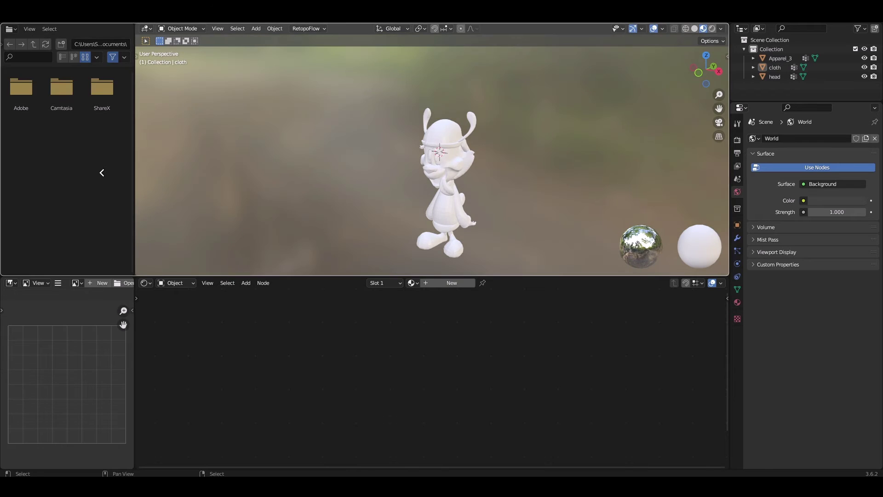
{"action": "left_click", "coordinate": [102, 173]}
{"action": "right_click", "coordinate": [134, 343]}
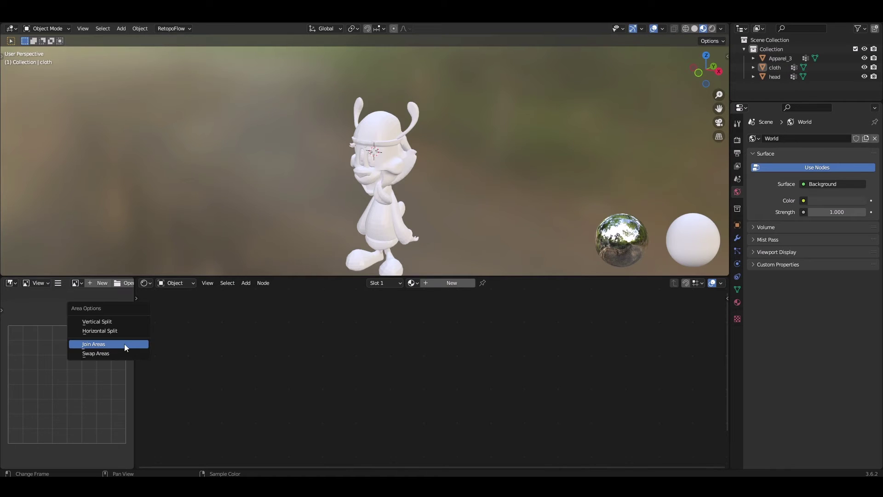
{"action": "left_click", "coordinate": [124, 344]}
{"action": "key", "text": "Escape"}
Step: Check the Apparel_3 and cloth objects on the character and view the model at an angle
{"action": "left_click", "coordinate": [369, 233]}
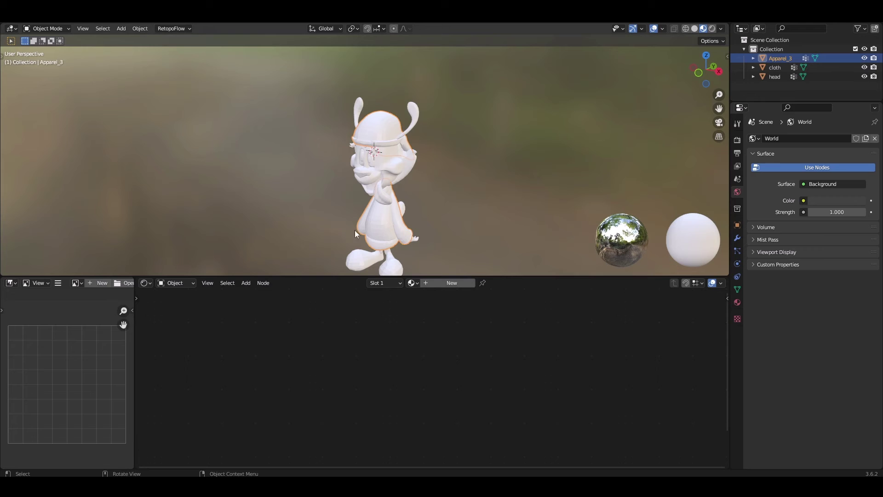
{"action": "left_click", "coordinate": [390, 270]}
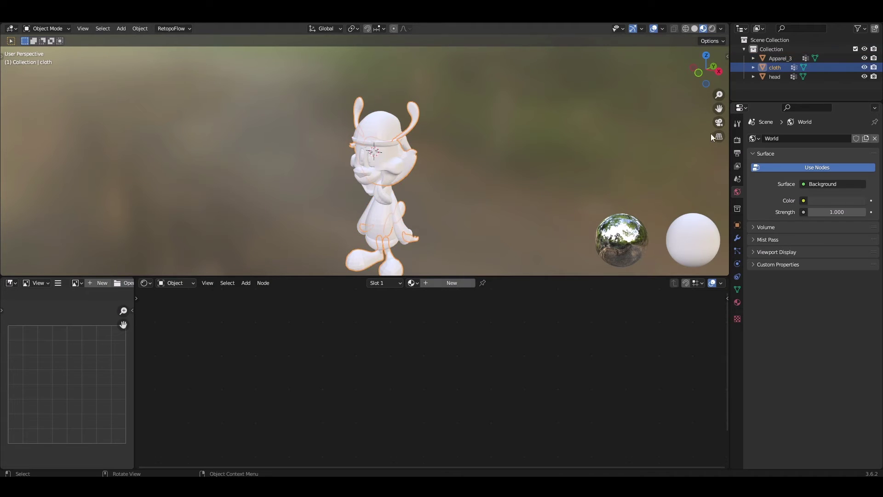
{"action": "left_click_drag", "start_coordinate": [719, 109], "coordinate": [730, 57]}
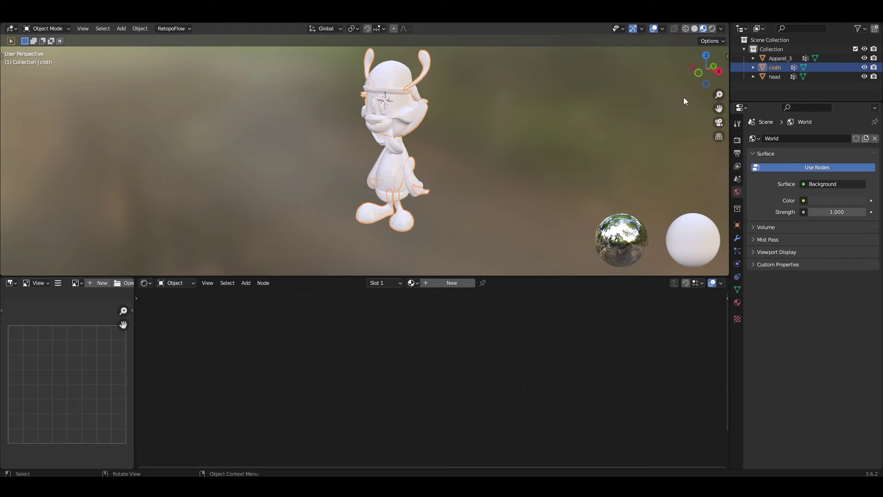
{"action": "left_click_drag", "start_coordinate": [714, 71], "coordinate": [738, 63]}
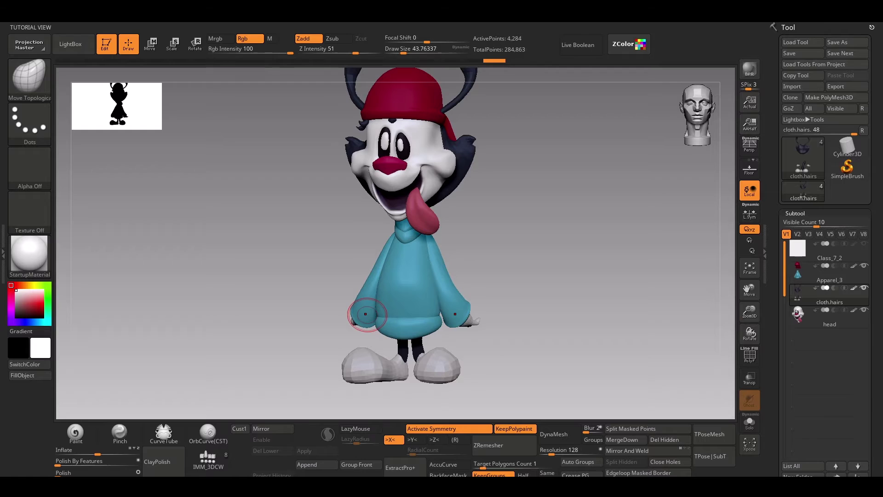
Step: Switch to ZBrush and step the cloth.hairs subtool through its subdivision levels up to the highest
{"action": "key", "text": "d"}
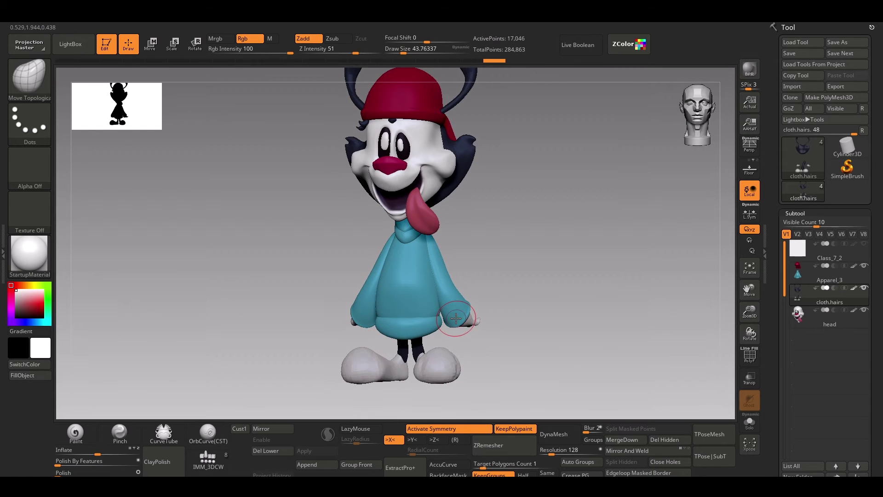
{"action": "left_click_drag", "start_coordinate": [562, 238], "coordinate": [566, 258], "text": "alt"}
{"action": "key", "text": "shift+d"}
{"action": "key", "text": "d"}
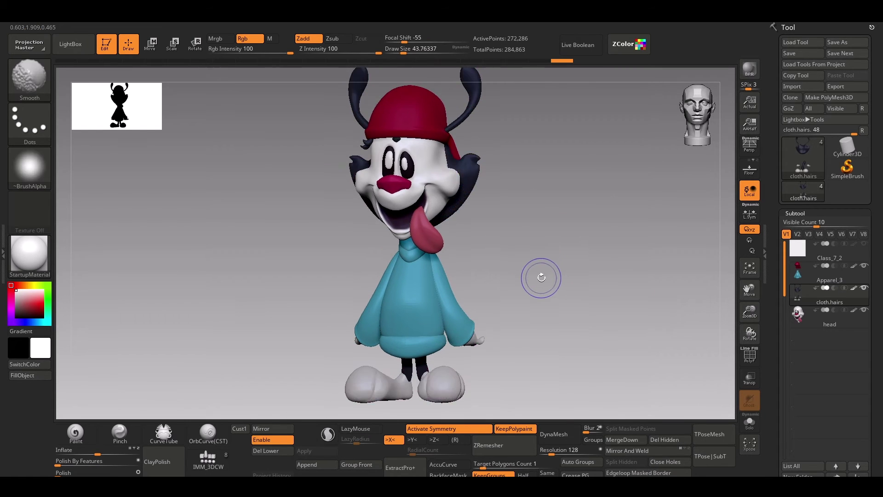
{"action": "key", "text": "shift+d"}
{"action": "key", "text": "d"}
{"action": "left_click_drag", "start_coordinate": [565, 307], "coordinate": [591, 239], "text": "alt"}
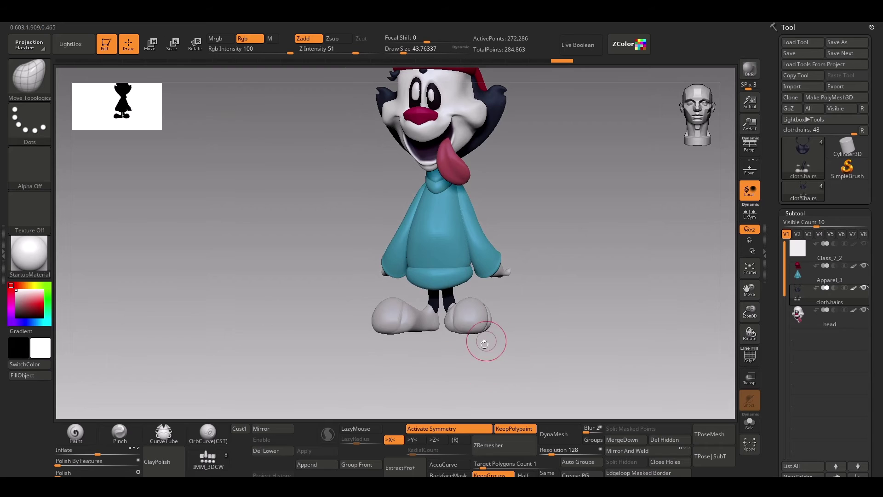
{"action": "left_click_drag", "start_coordinate": [535, 329], "coordinate": [458, 332]}
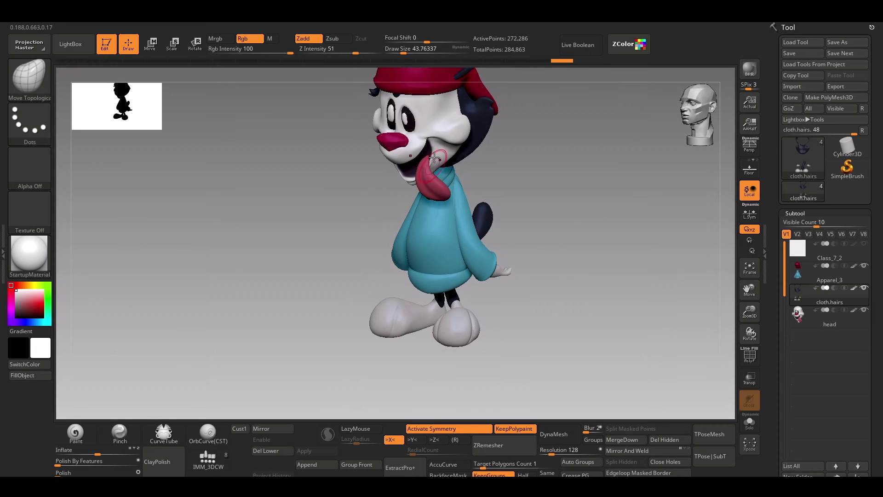
Step: Examine the head subtool's polyframe, and make Apparel_3 the active subtool
{"action": "left_click", "coordinate": [455, 125], "text": "alt"}
{"action": "key", "text": "shift+f"}
{"action": "key", "text": "shift+f"}
{"action": "mouse_move", "coordinate": [547, 188]}
{"action": "left_mouse_down"}
{"action": "mouse_move", "coordinate": [617, 194]}
{"action": "mouse_move", "coordinate": [487, 156]}
{"action": "left_mouse_up"}
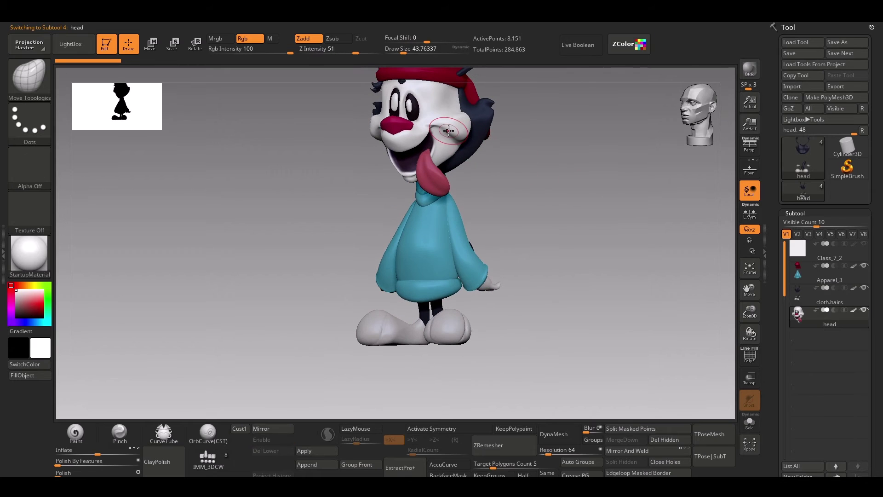
{"action": "left_click", "coordinate": [447, 255], "text": "alt"}
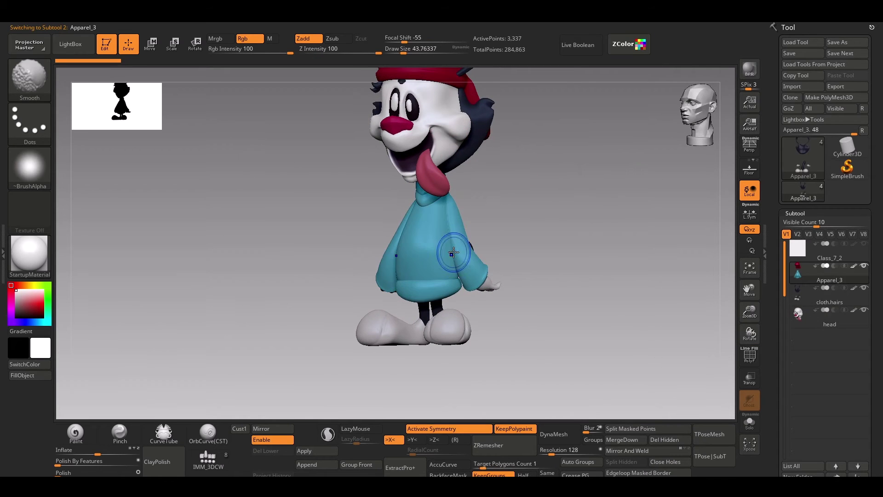
{"action": "left_click_drag", "start_coordinate": [598, 234], "coordinate": [606, 233], "text": "alt"}
{"action": "left_click_drag", "start_coordinate": [561, 250], "coordinate": [579, 282], "text": "alt"}
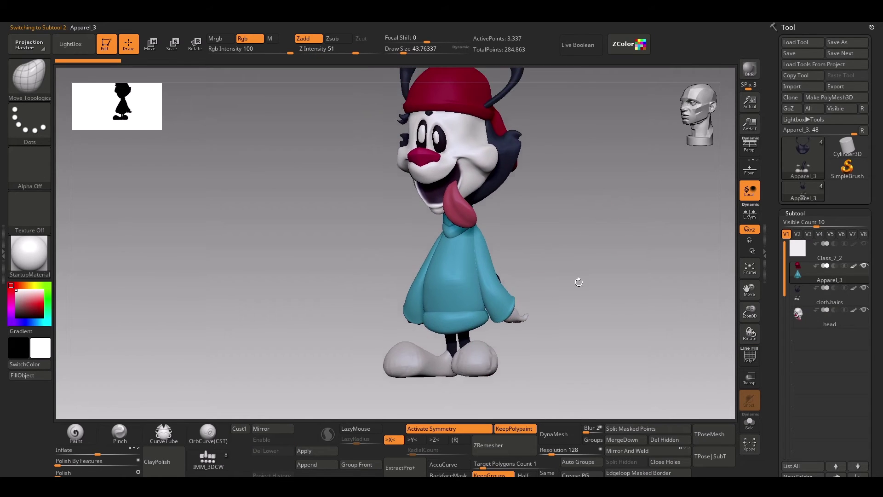
Step: Examine the head subtool's polyframe and its lower and higher subdivision levels from the front
{"action": "left_click", "coordinate": [480, 142], "text": "alt"}
{"action": "key", "text": "shift+f"}
{"action": "key", "text": "shift+f"}
{"action": "key", "text": "shift+f"}
{"action": "key", "text": "shift+f"}
{"action": "mouse_move", "coordinate": [576, 203]}
{"action": "left_mouse_down", "text": "alt"}
{"action": "mouse_move", "coordinate": [577, 264]}
{"action": "mouse_move", "coordinate": [587, 264]}
{"action": "left_mouse_up", "text": "alt"}
{"action": "key", "text": "shift+d"}
{"action": "key", "text": "shift+f"}
{"action": "key", "text": "shift+f"}
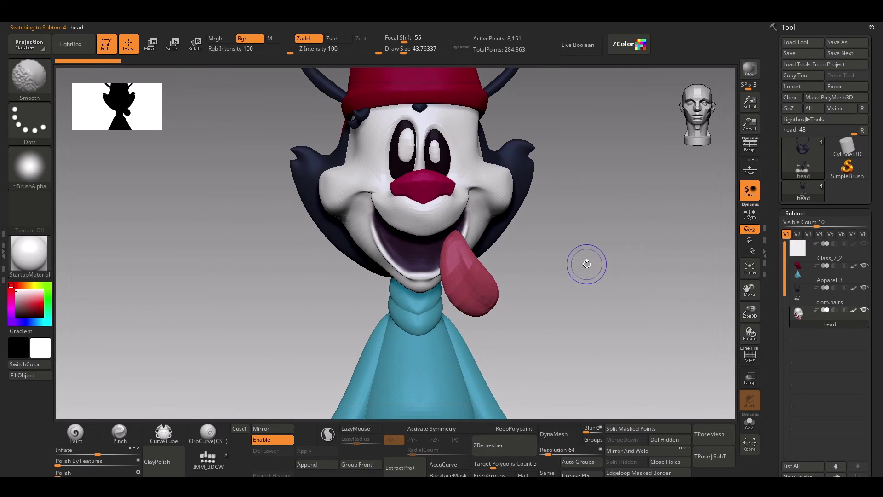
{"action": "key", "text": "d"}
{"action": "left_click", "coordinate": [526, 165]}
{"action": "left_click_drag", "start_coordinate": [590, 313], "coordinate": [575, 209], "text": "alt"}
{"action": "left_click_drag", "start_coordinate": [562, 302], "coordinate": [557, 215], "text": "alt"}
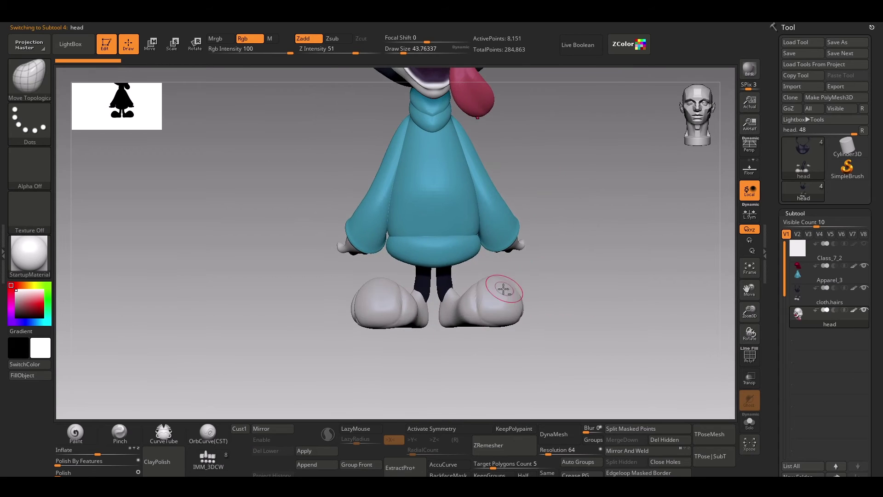
Step: Examine the polyframe of the cloth.hairs subtool around the character's feet
{"action": "left_click", "coordinate": [505, 289], "text": "alt"}
{"action": "key", "text": "shift+f"}
{"action": "key", "text": "shift+f"}
{"action": "key", "text": "shift+f"}
{"action": "left_click_drag", "start_coordinate": [576, 302], "coordinate": [570, 302]}
{"action": "key", "text": "shift+f"}
{"action": "key", "text": "shift+f"}
{"action": "key", "text": "shift+f"}
{"action": "mouse_move", "coordinate": [608, 281]}
{"action": "left_mouse_down"}
{"action": "mouse_move", "coordinate": [580, 284]}
{"action": "mouse_move", "coordinate": [610, 291]}
{"action": "left_mouse_up"}
Step: Return to Blender, show the material properties, enlarge the outliner and rename the Apparel_3 object as Clothes
{"action": "key", "text": "super"}
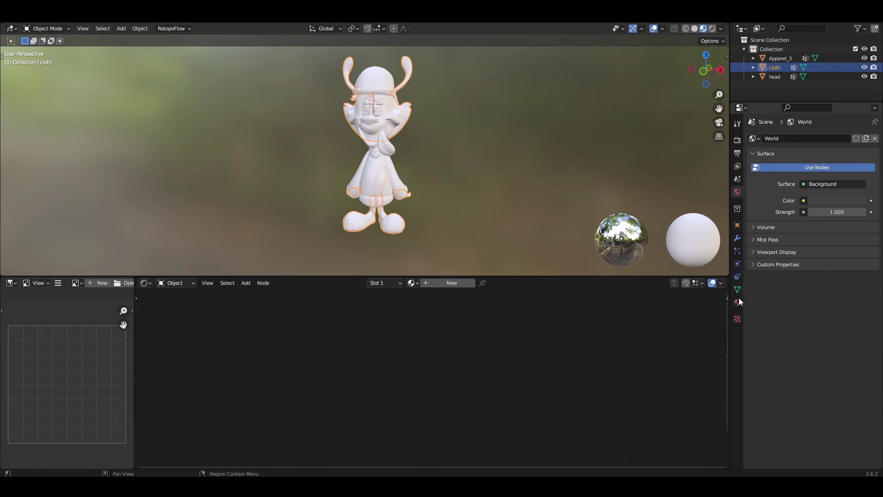
{"action": "left_click", "coordinate": [738, 302]}
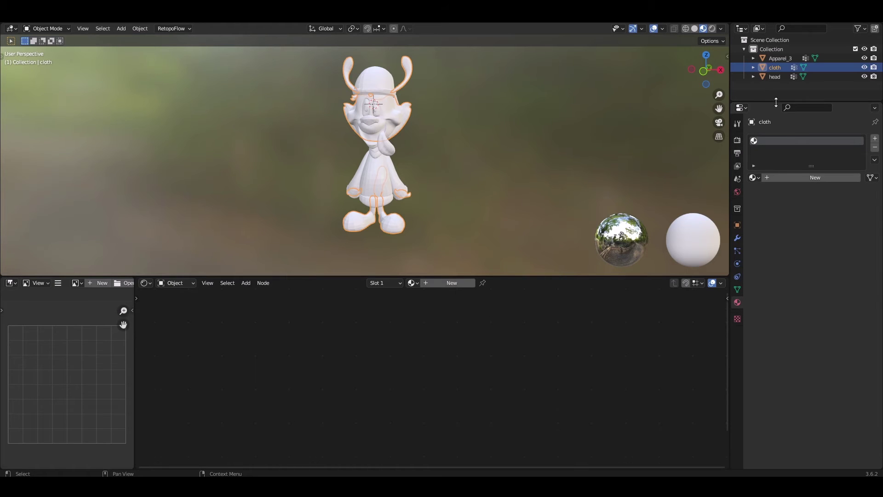
{"action": "left_click_drag", "start_coordinate": [777, 102], "coordinate": [777, 155]}
{"action": "left_click", "coordinate": [776, 59]}
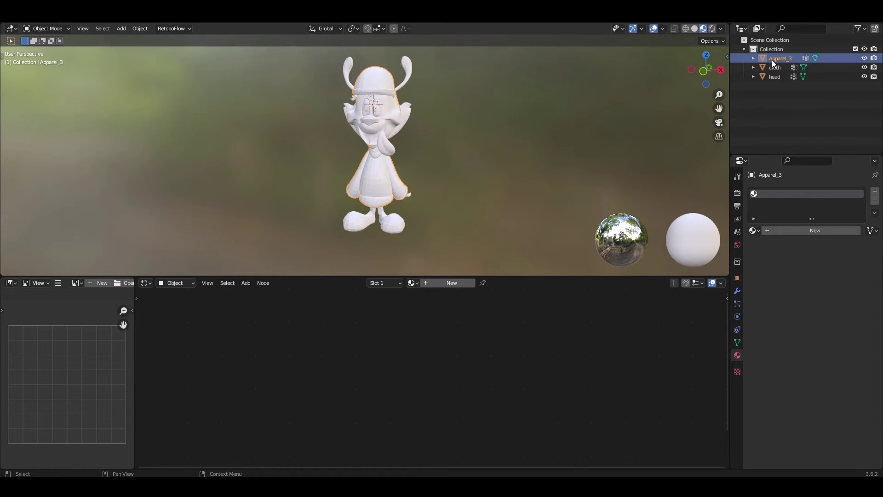
{"action": "double_click", "coordinate": [772, 59]}
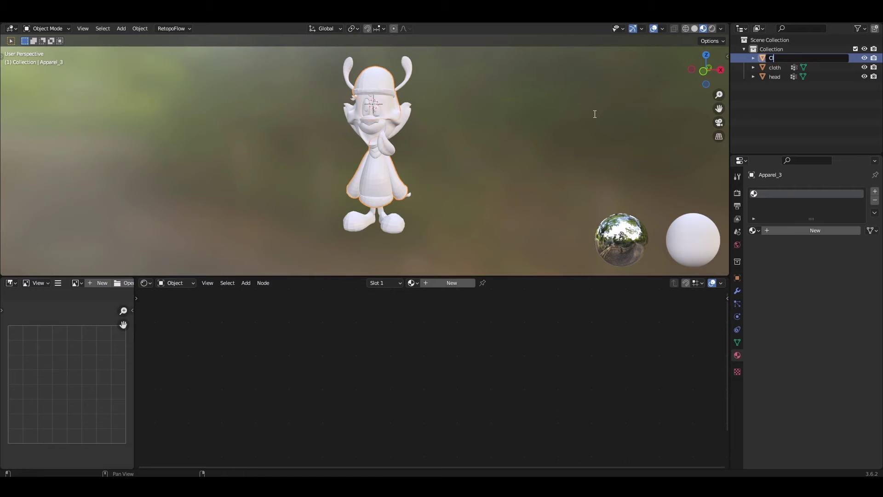
{"action": "key", "text": "Return"}
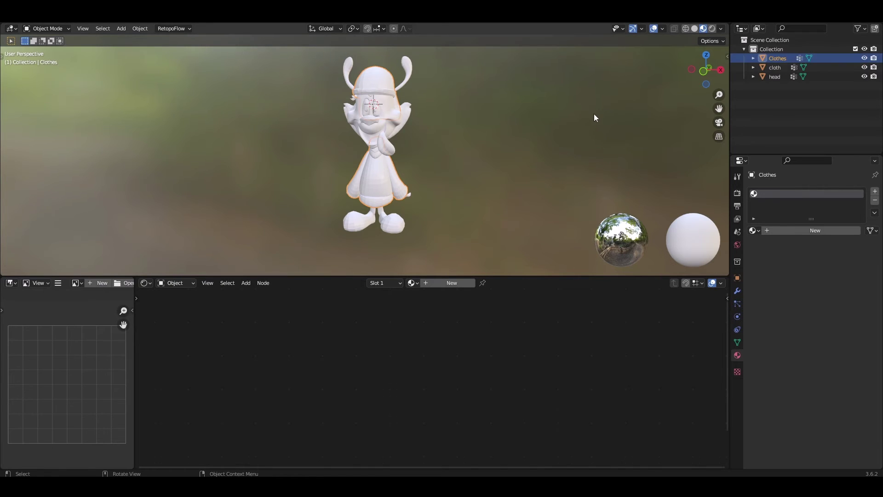
Step: Rename the cloth object as feet_lowpoly
{"action": "left_click", "coordinate": [779, 59]}
{"action": "left_click", "coordinate": [777, 69]}
{"action": "key", "text": "g"}
{"action": "right_click", "coordinate": [634, 136]}
{"action": "key", "text": "F2"}
{"action": "type", "text": "feet_"}
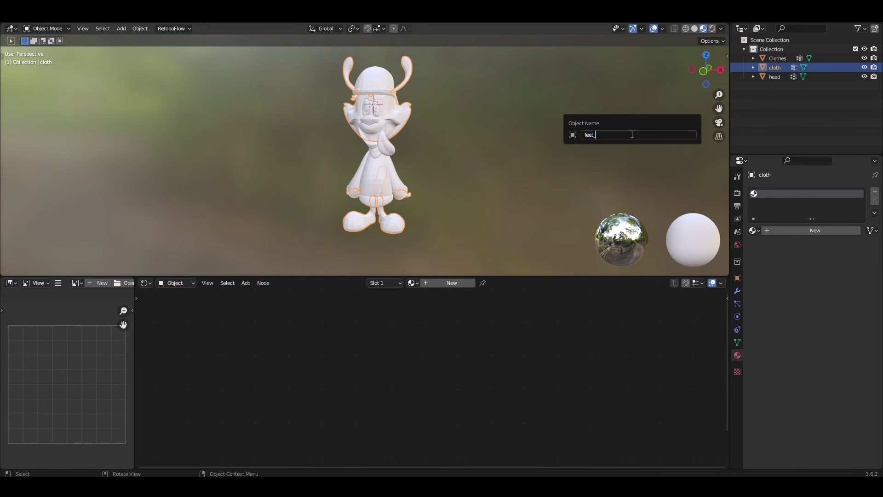
{"action": "type", "text": "lowpoly"}
{"action": "key", "text": "Return"}
Step: Append _lowpoly to the other two object names, making them Clothes_lowpoly and head_lowpoly
{"action": "left_click", "coordinate": [777, 59]}
{"action": "key", "text": "F2"}
{"action": "left_click", "coordinate": [527, 183]}
{"action": "type", "text": "_lowpoly"}
{"action": "key", "text": "Return"}
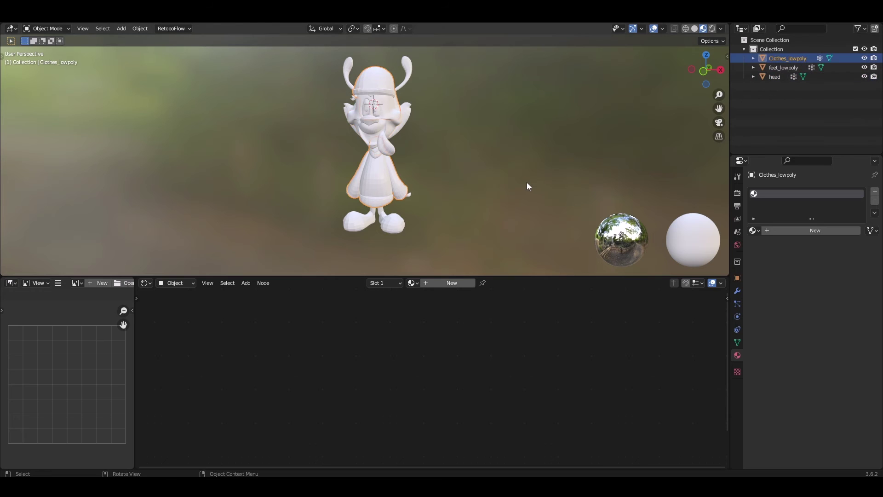
{"action": "left_click", "coordinate": [776, 76]}
{"action": "key", "text": "F2"}
{"action": "type", "text": "_lowpoly"}
{"action": "key", "text": "Return"}
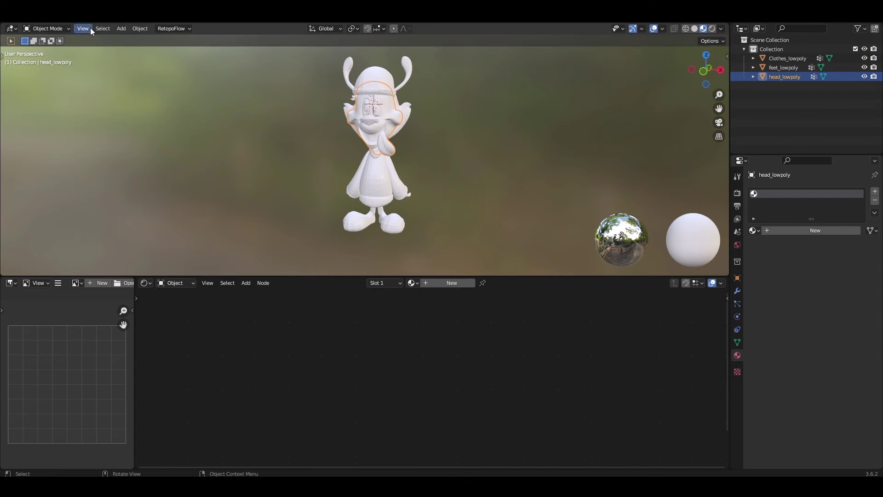
Step: Switch to the Layout workspace, apply smooth shading to all three character objects, and deselect them
{"action": "left_click", "coordinate": [126, 21]}
{"action": "left_click_drag", "start_coordinate": [450, 175], "coordinate": [354, 323]}
{"action": "right_click", "coordinate": [355, 325]}
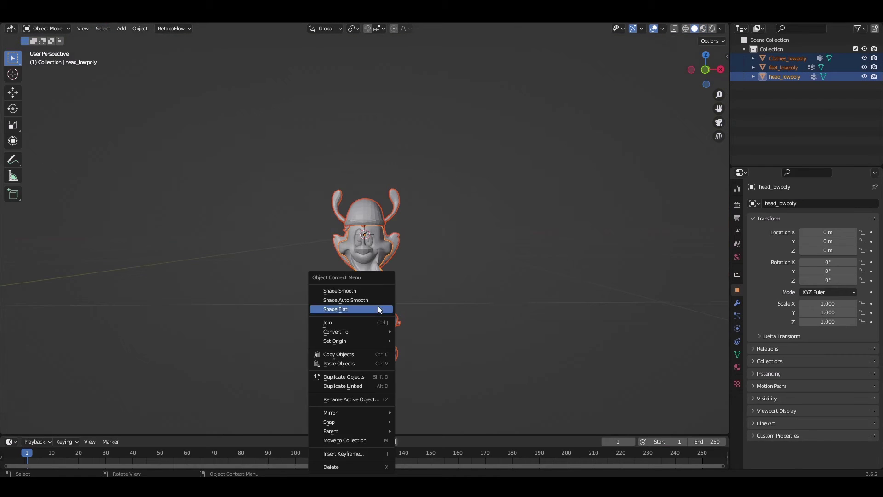
{"action": "left_click", "coordinate": [370, 292]}
{"action": "left_click", "coordinate": [538, 260]}
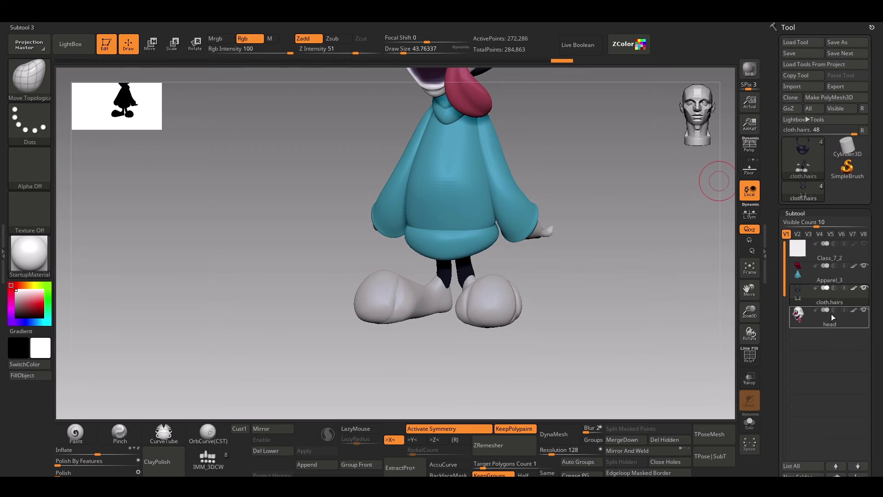
Step: Back in Blender, move the three character objects into a new collection named lowpoly and exclude that collection from the scene view
{"action": "key", "text": "super"}
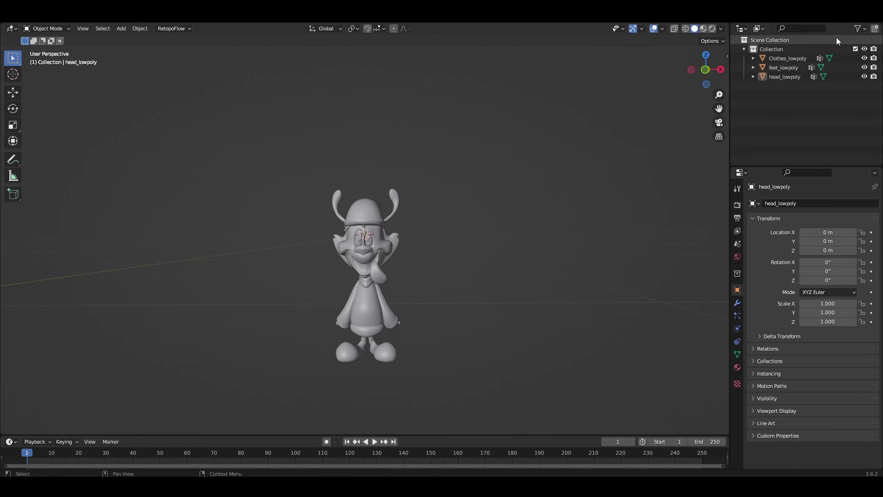
{"action": "left_click_drag", "start_coordinate": [778, 123], "coordinate": [779, 57]}
{"action": "key", "text": "m"}
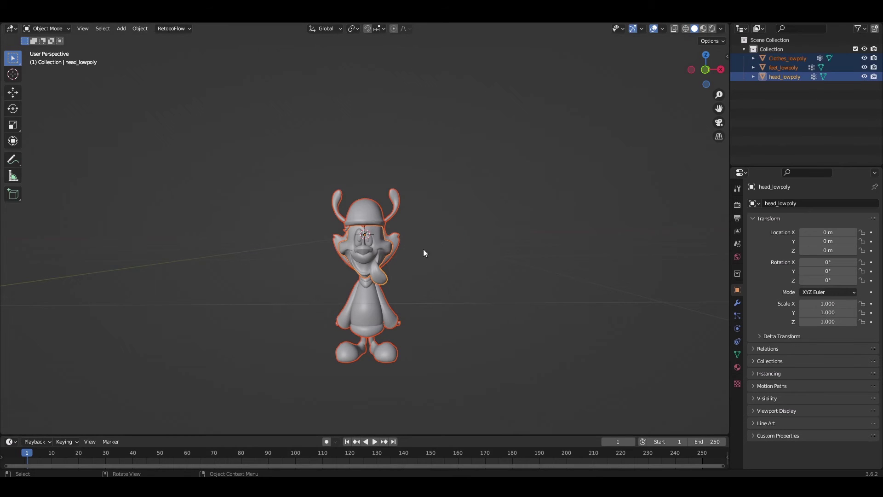
{"action": "key", "text": "m"}
{"action": "left_click", "coordinate": [404, 293]}
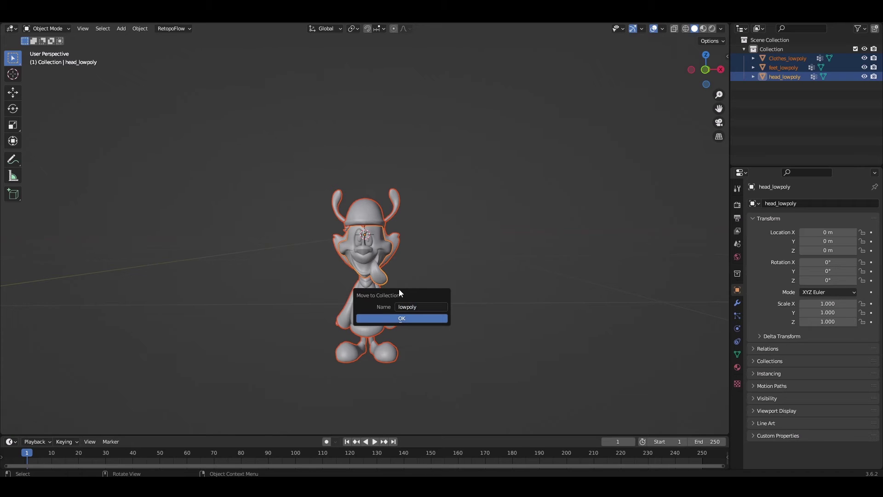
{"action": "left_click", "coordinate": [413, 321]}
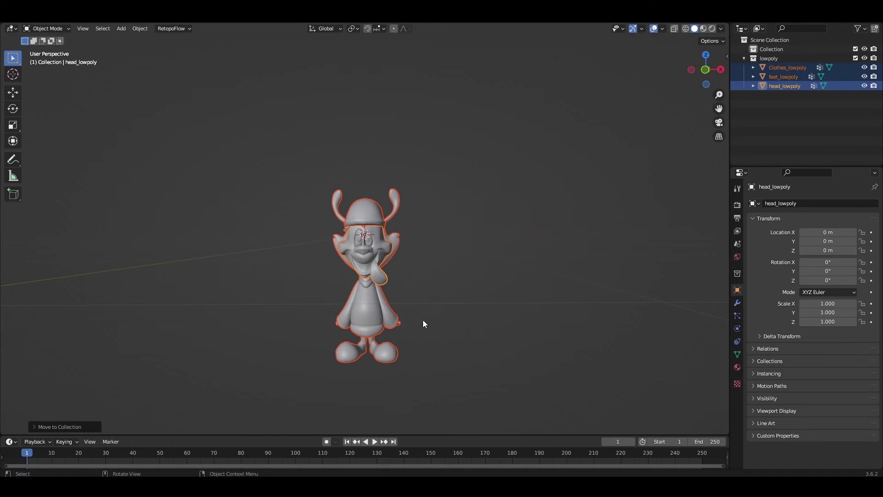
{"action": "left_click", "coordinate": [856, 58]}
Step: Switch to ZBrush, subdivide the cloth.hairs subtool one more level and check its polyframe
{"action": "key", "text": "super"}
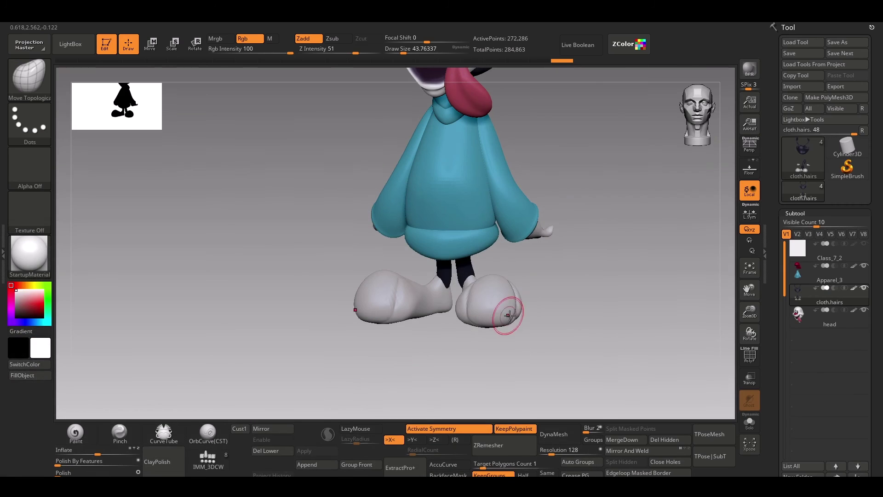
{"action": "mouse_move", "coordinate": [552, 323]}
{"action": "left_mouse_down", "text": "alt"}
{"action": "mouse_move", "coordinate": [545, 338]}
{"action": "mouse_move", "coordinate": [589, 334]}
{"action": "mouse_move", "coordinate": [552, 345]}
{"action": "left_mouse_up", "text": "alt"}
{"action": "key", "text": "shift+f"}
{"action": "key", "text": "shift+f"}
{"action": "key", "text": "ctrl+d"}
{"action": "key", "text": "shift+f"}
{"action": "key", "text": "shift+f"}
{"action": "key", "text": "shift+f"}
{"action": "key", "text": "shift+f"}
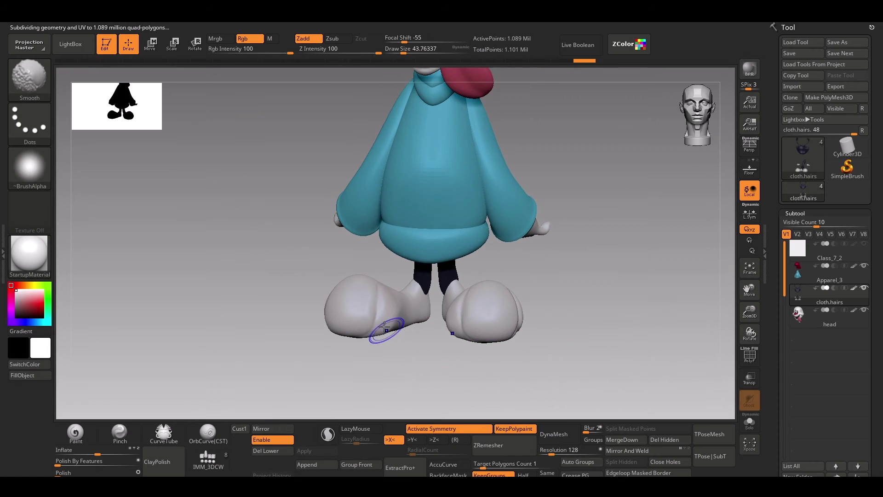
Step: Polish the cloth.hairs subtool by features at 24 and delete its lower subdivision levels
{"action": "left_click_drag", "start_coordinate": [72, 461], "coordinate": [77, 461]}
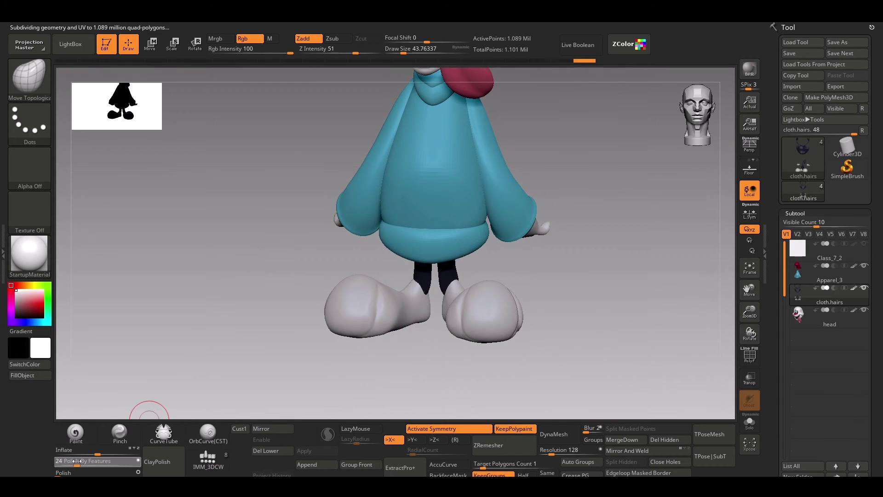
{"action": "left_click_drag", "start_coordinate": [286, 358], "coordinate": [282, 321], "text": "alt"}
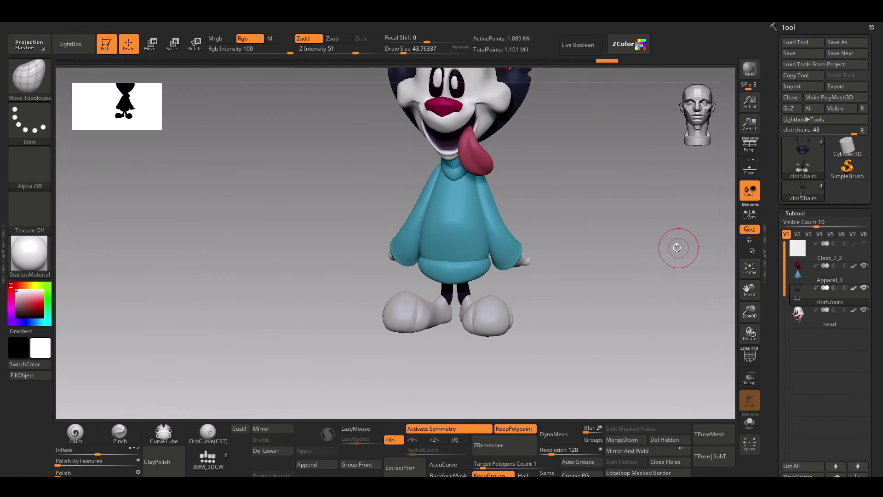
{"action": "left_click", "coordinate": [282, 452]}
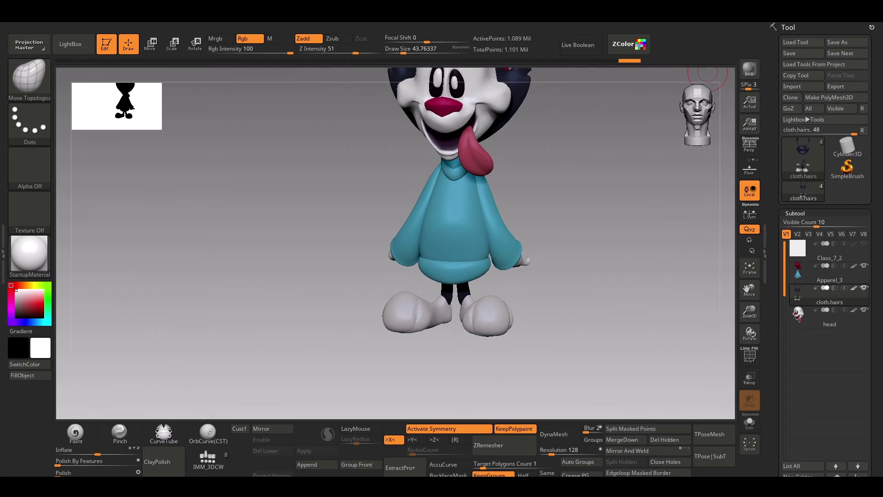
Step: Pre-process and decimate the current cloth.hairs subtool with Decimation Master, and check the resulting mesh in polyframe
{"action": "left_click_drag", "start_coordinate": [875, 92], "coordinate": [876, 361]}
{"action": "left_click", "coordinate": [830, 119]}
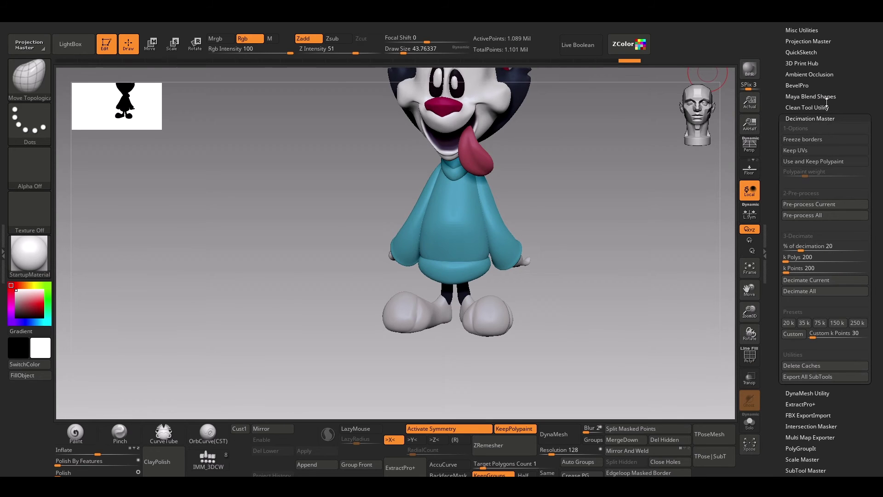
{"action": "left_click", "coordinate": [815, 204]}
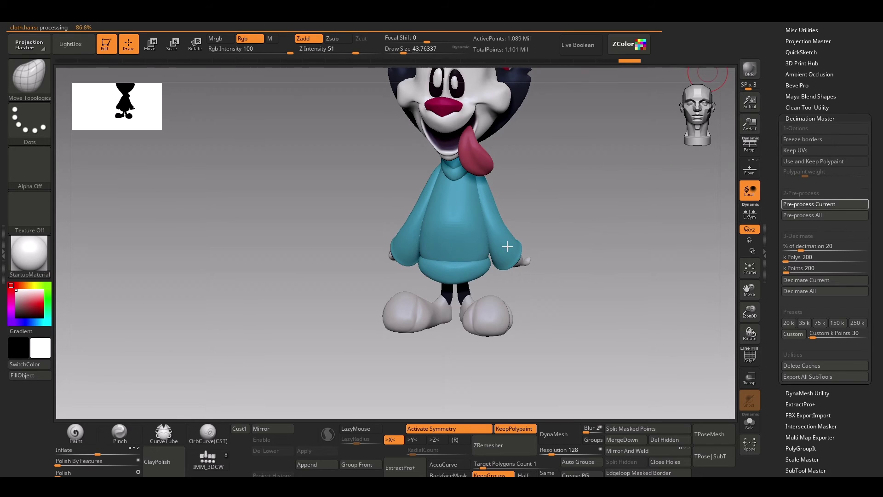
{"action": "left_click", "coordinate": [813, 278]}
{"action": "key", "text": "shift+f"}
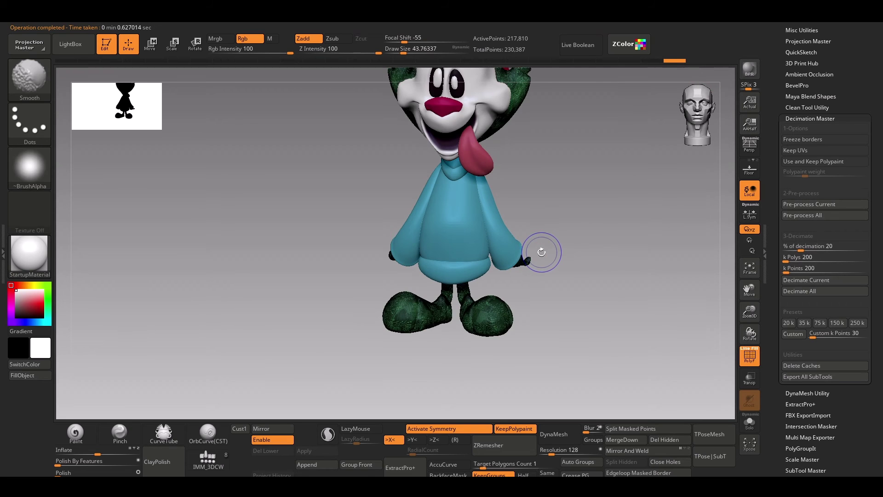
{"action": "key", "text": "shift+f"}
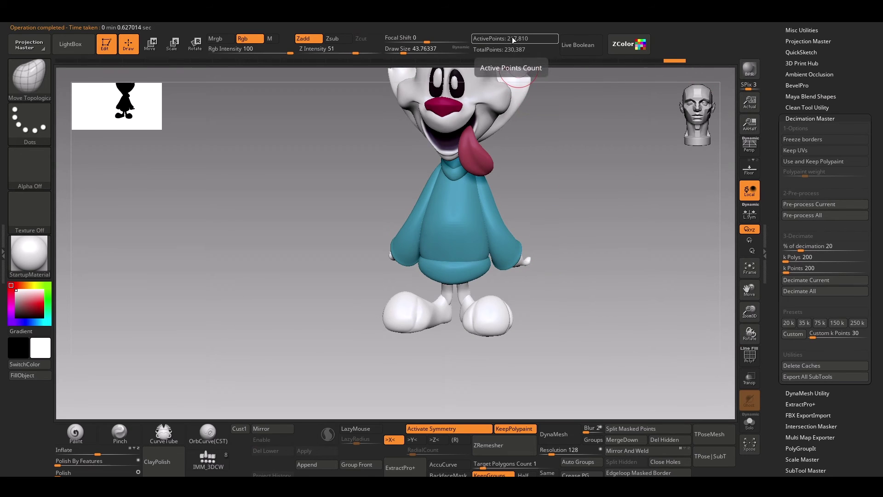
{"action": "left_click_drag", "start_coordinate": [587, 227], "coordinate": [579, 264], "text": "alt"}
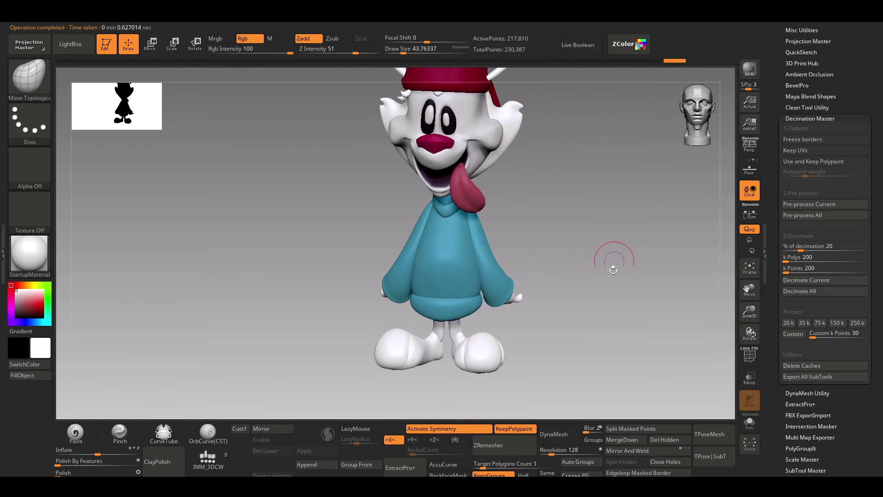
{"action": "mouse_move", "coordinate": [579, 318]}
{"action": "left_mouse_down", "text": "alt"}
{"action": "mouse_move", "coordinate": [588, 366]}
{"action": "mouse_move", "coordinate": [595, 322]}
{"action": "left_mouse_up", "text": "alt"}
{"action": "key", "text": "shift+f"}
{"action": "key", "text": "shift+f"}
Step: Send the decimated cloth.hairs subtool out through GoZ and switch to Blender
{"action": "left_click_drag", "start_coordinate": [879, 263], "coordinate": [881, 169]}
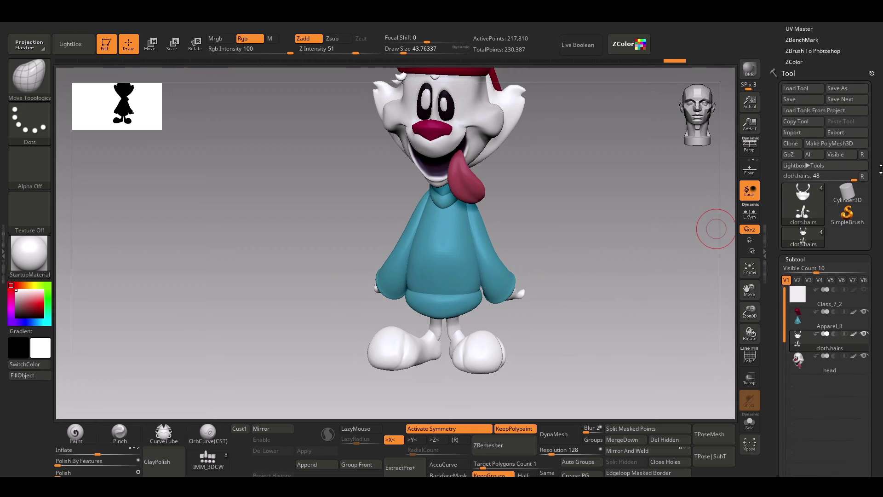
{"action": "left_click", "coordinate": [790, 155]}
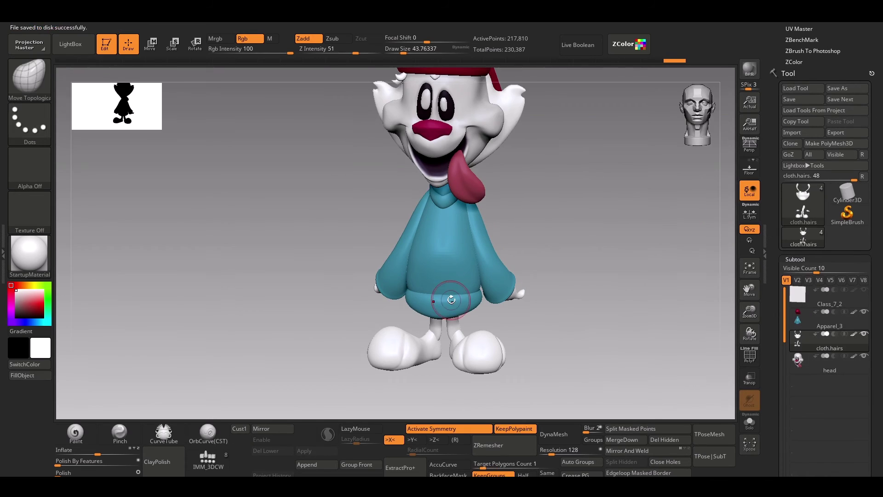
{"action": "key", "text": "super"}
{"action": "key", "text": "super"}
{"action": "left_click", "coordinate": [349, 486]}
Step: Apply smooth shading to the imported high-poly cloth object and deselect it
{"action": "left_click", "coordinate": [380, 358]}
{"action": "right_click", "coordinate": [380, 358]}
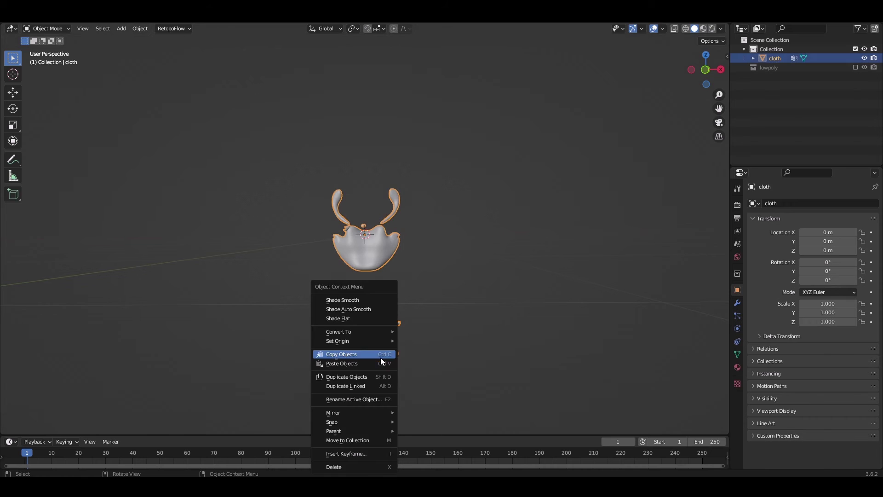
{"action": "left_click", "coordinate": [378, 300]}
{"action": "left_click", "coordinate": [423, 243]}
{"action": "left_click", "coordinate": [376, 252]}
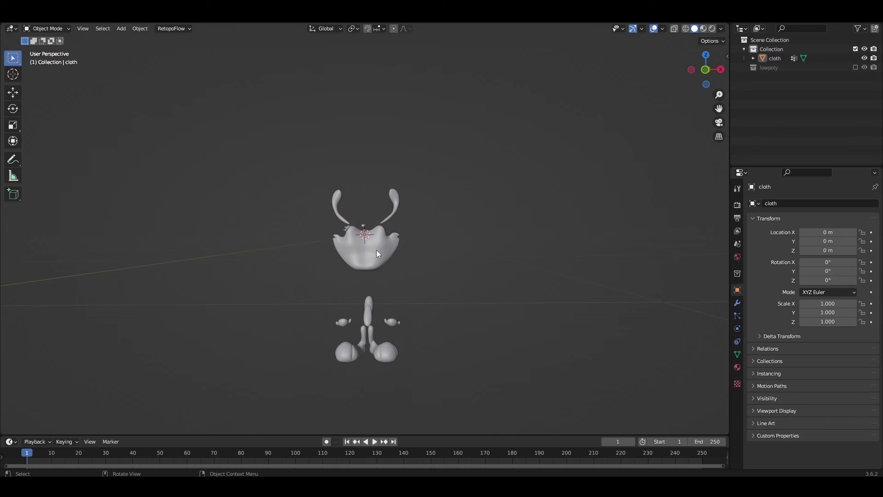
Step: Select the imported cloth object and rename it feet_high
{"action": "left_click", "coordinate": [391, 353]}
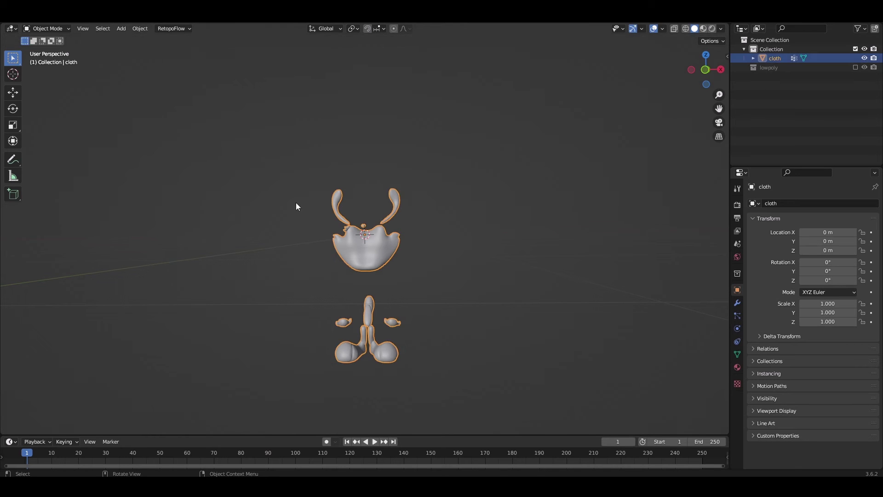
{"action": "left_click_drag", "start_coordinate": [711, 68], "coordinate": [665, 70]}
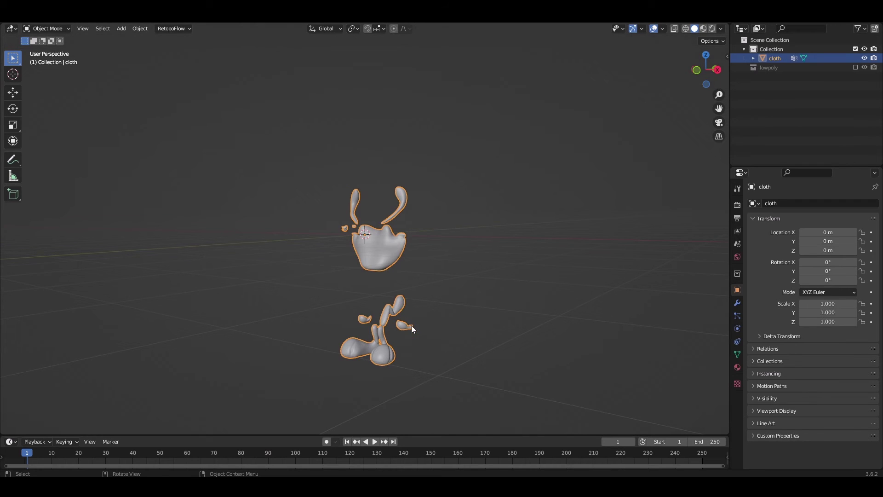
{"action": "key", "text": "F2"}
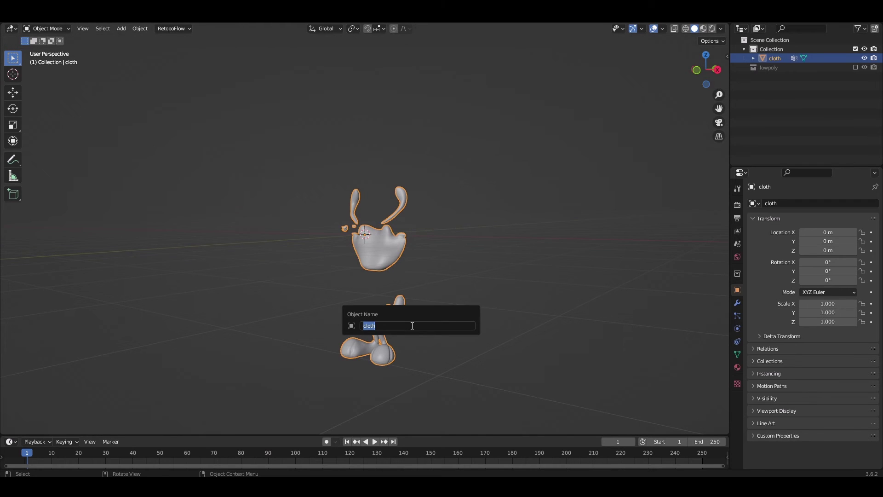
{"action": "type", "text": "feet_hu"}
{"action": "key", "text": "BackSpace"}
{"action": "type", "text": "igh"}
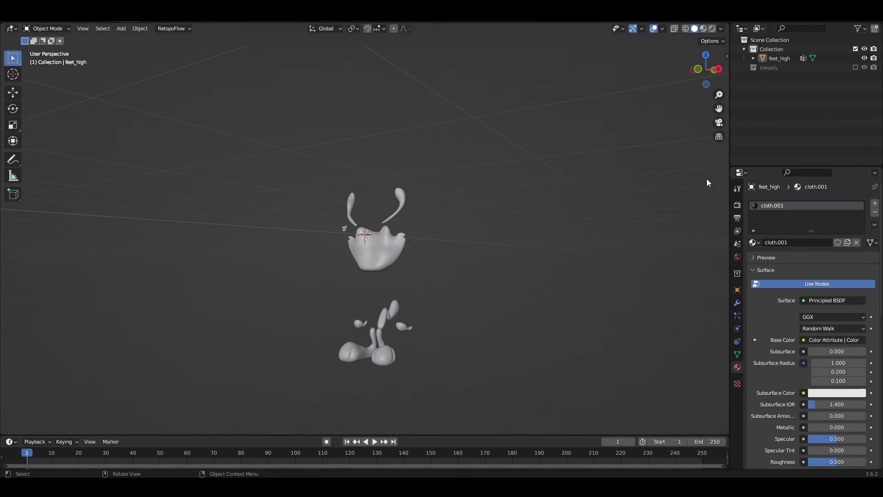
Step: Hide feet_high, include the lowpoly collection in the scene view again, and clear the selection
{"action": "left_click", "coordinate": [864, 59]}
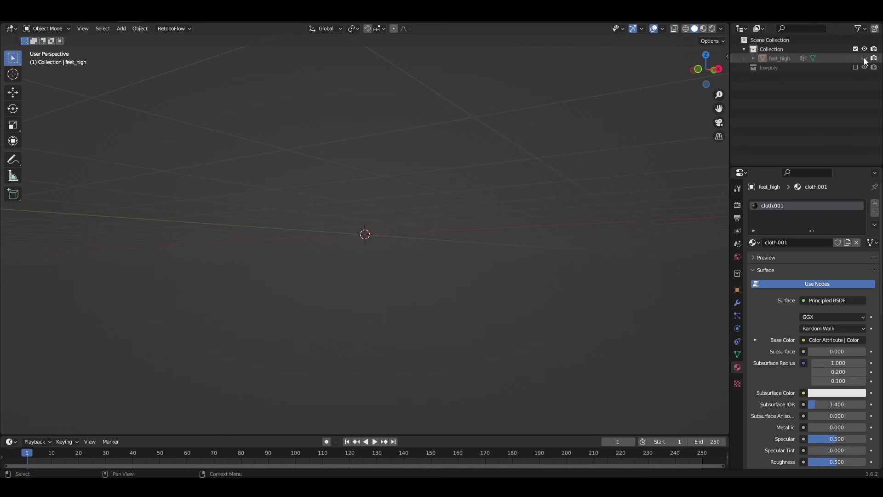
{"action": "left_click", "coordinate": [855, 68]}
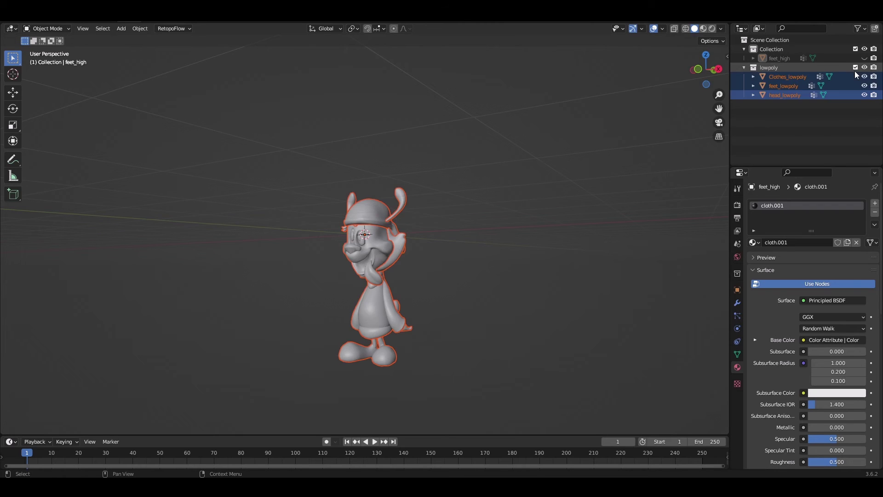
{"action": "left_click", "coordinate": [769, 102]}
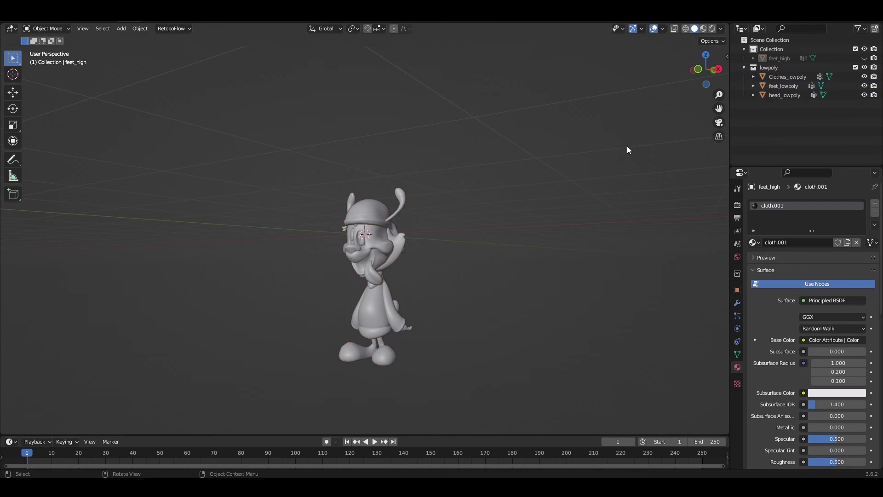
Step: Check the material slots of head_lowpoly, Clothes_lowpoly and feet_lowpoly by selecting each object in turn
{"action": "left_click", "coordinate": [782, 96]}
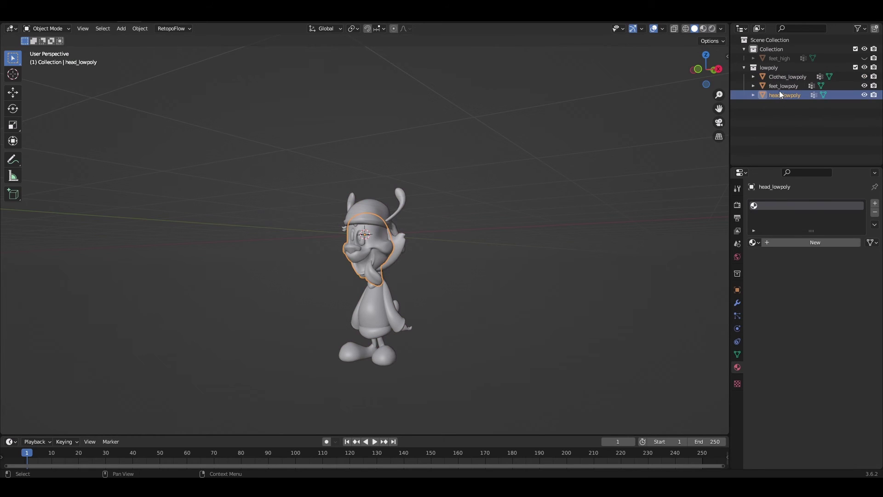
{"action": "left_click", "coordinate": [783, 78]}
{"action": "left_click", "coordinate": [783, 87]}
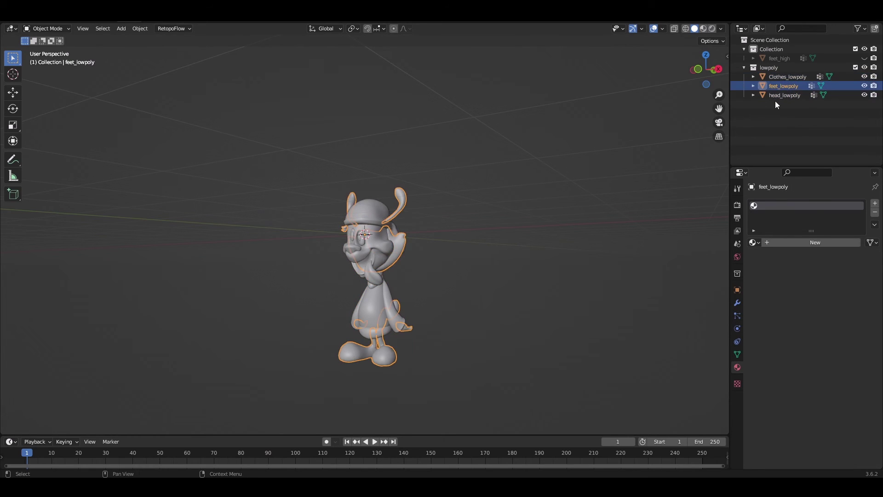
{"action": "left_click", "coordinate": [776, 98]}
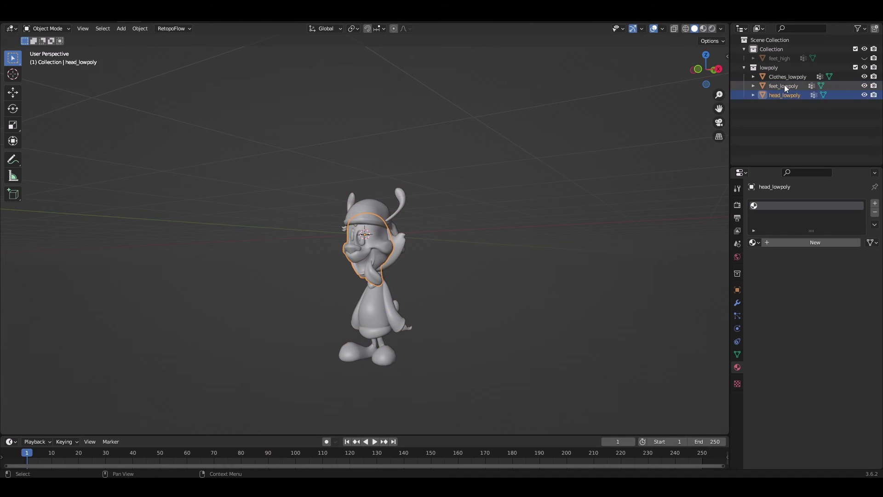
{"action": "left_click", "coordinate": [785, 86]}
{"action": "left_click", "coordinate": [785, 78]}
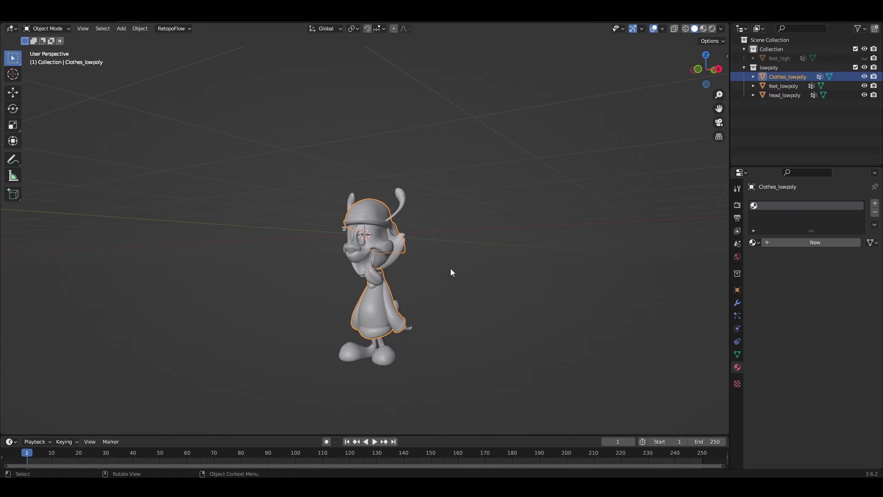
{"action": "left_click_drag", "start_coordinate": [475, 159], "coordinate": [281, 435]}
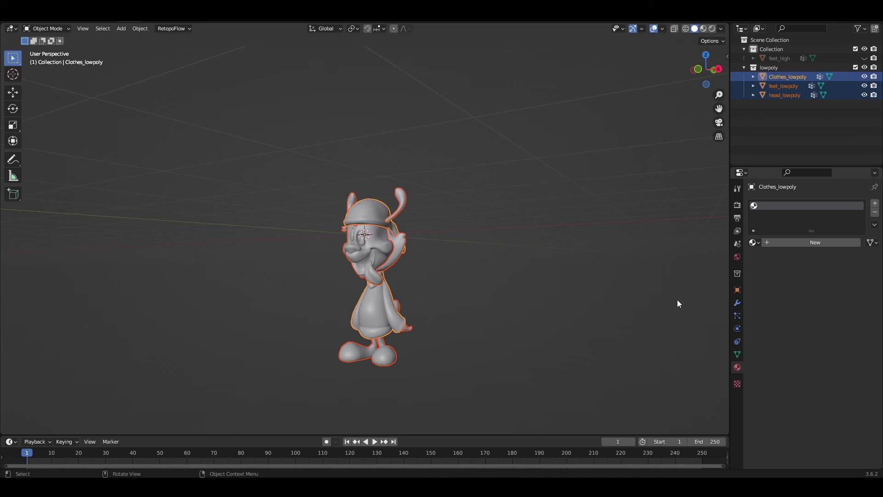
{"action": "left_click", "coordinate": [641, 311]}
Step: Create a new material named head on head_lowpoly and deselect the object
{"action": "left_click", "coordinate": [375, 249]}
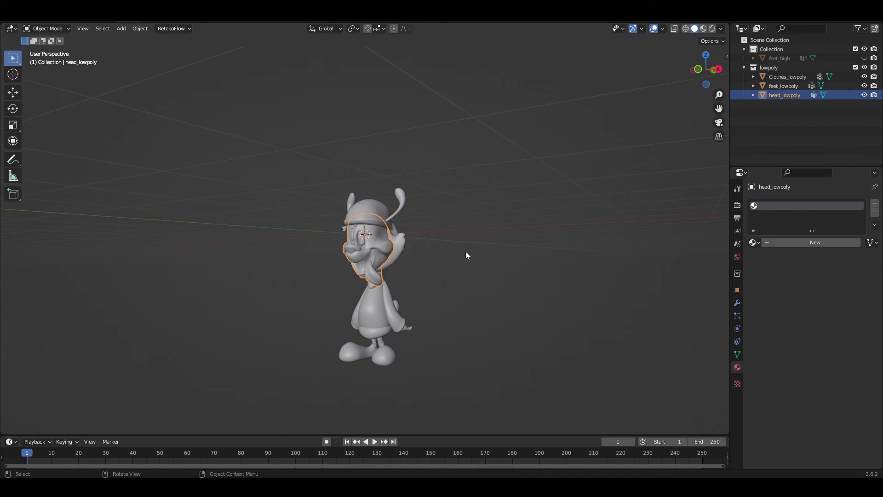
{"action": "left_click", "coordinate": [813, 242]}
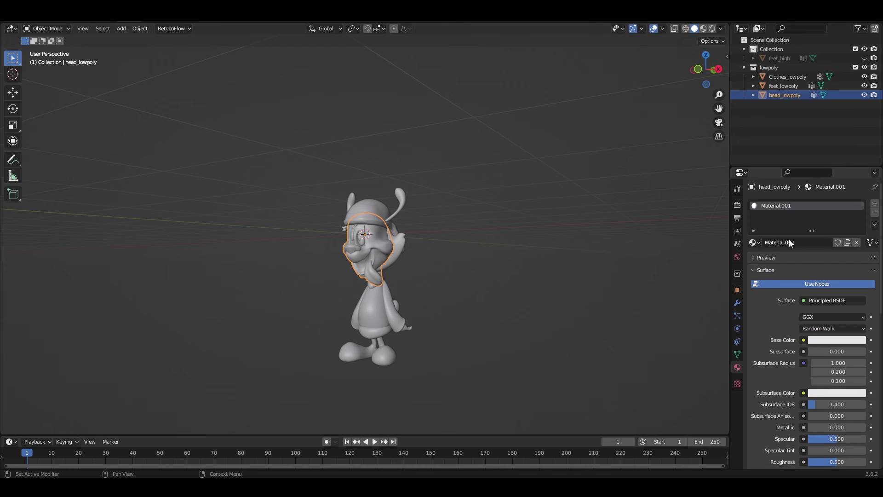
{"action": "left_click", "coordinate": [789, 242]}
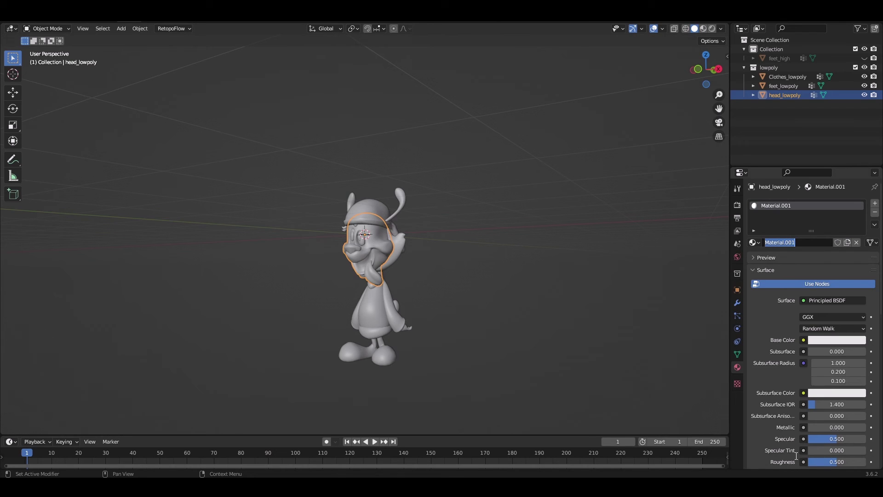
{"action": "type", "text": "head"}
{"action": "key", "text": "Return"}
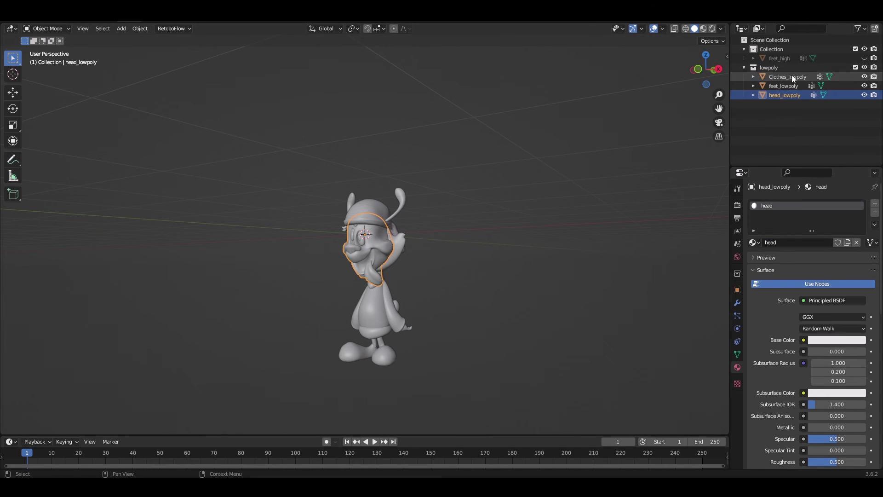
{"action": "left_click", "coordinate": [791, 102]}
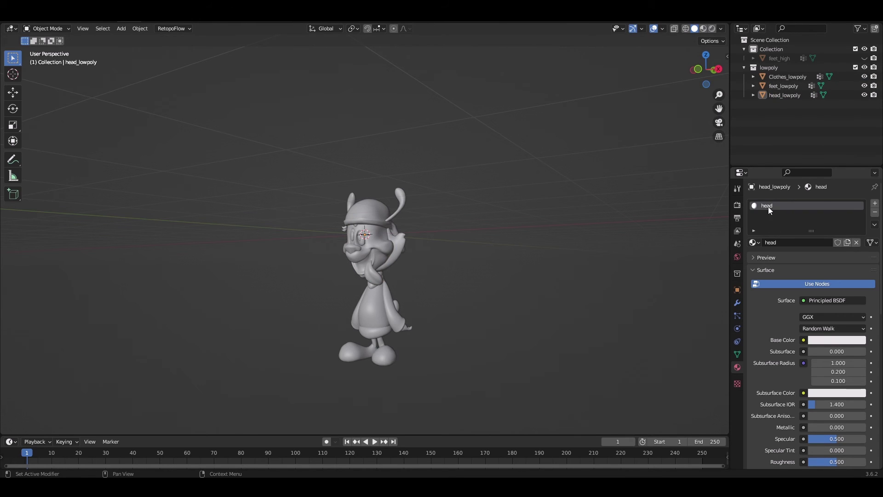
Step: Create a new material named feets/hairs on the feet_lowpoly object
{"action": "left_click", "coordinate": [780, 89]}
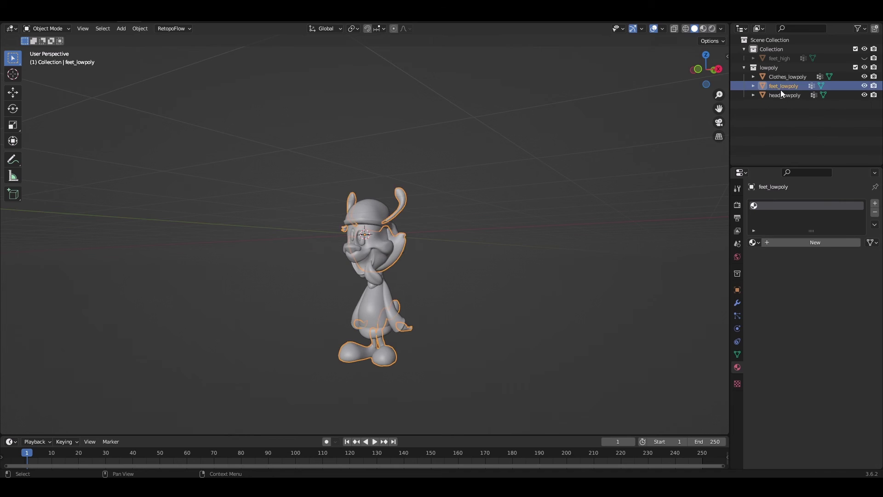
{"action": "left_click", "coordinate": [786, 243]}
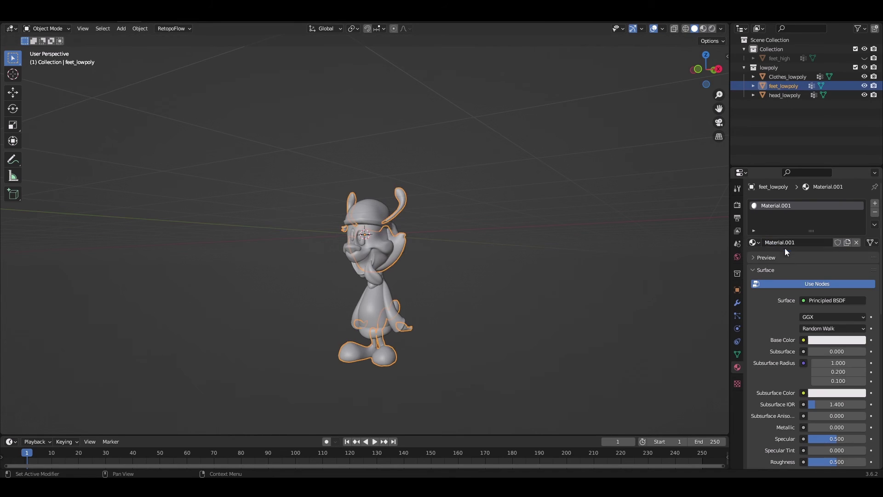
{"action": "double_click", "coordinate": [791, 242]}
{"action": "type", "text": "feets/hairs"}
{"action": "key", "text": "Return"}
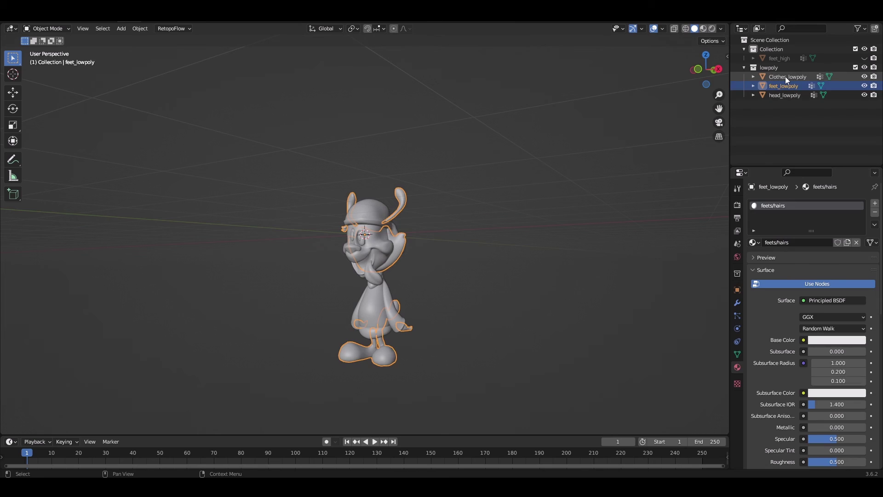
Step: Create a new material named clothes on the Clothes_lowpoly object
{"action": "left_click", "coordinate": [786, 76]}
{"action": "left_click", "coordinate": [795, 242]}
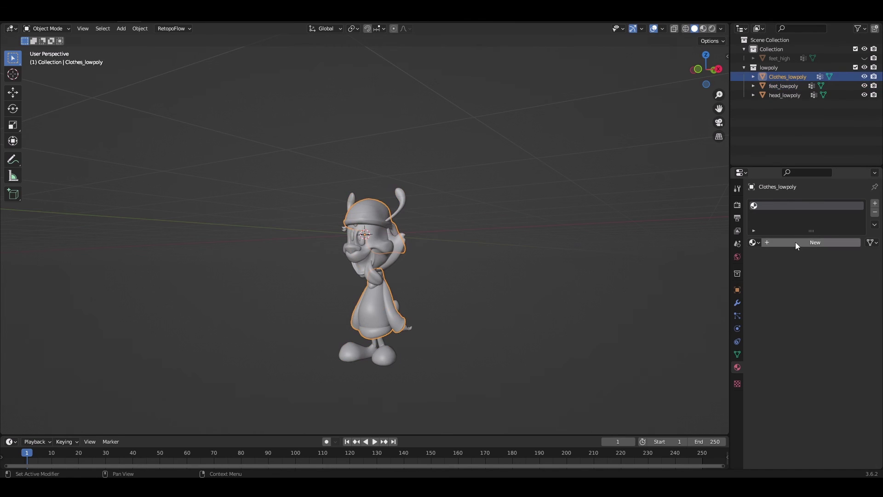
{"action": "double_click", "coordinate": [790, 242]}
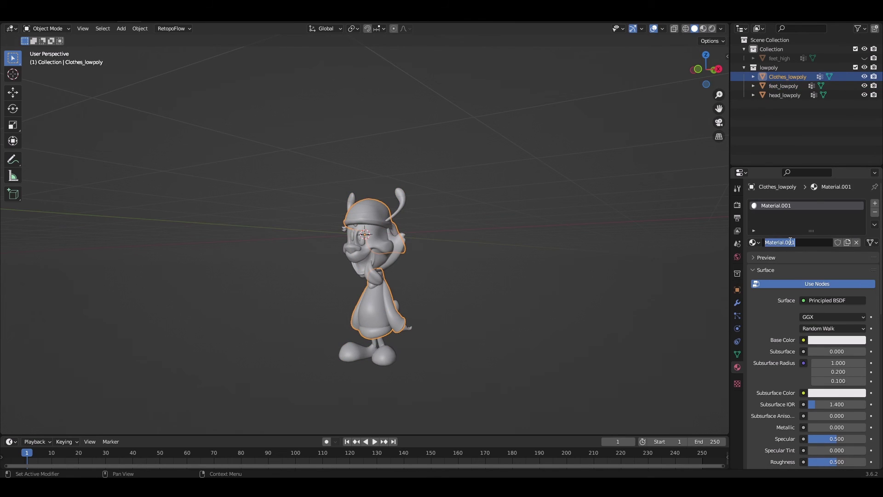
{"action": "type", "text": "clothes"}
{"action": "key", "text": "Return"}
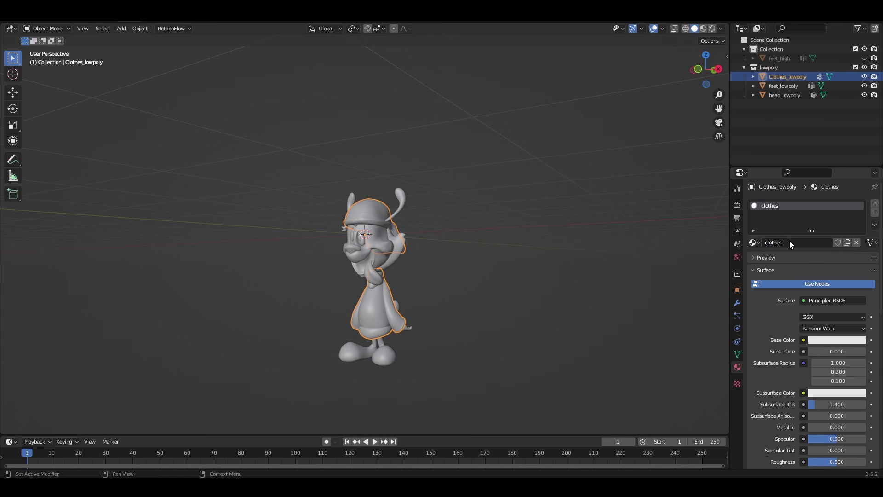
Step: Turn on the Face Orientation overlay and inspect the lowpoly character's face directions from the front and side
{"action": "left_click", "coordinate": [539, 199]}
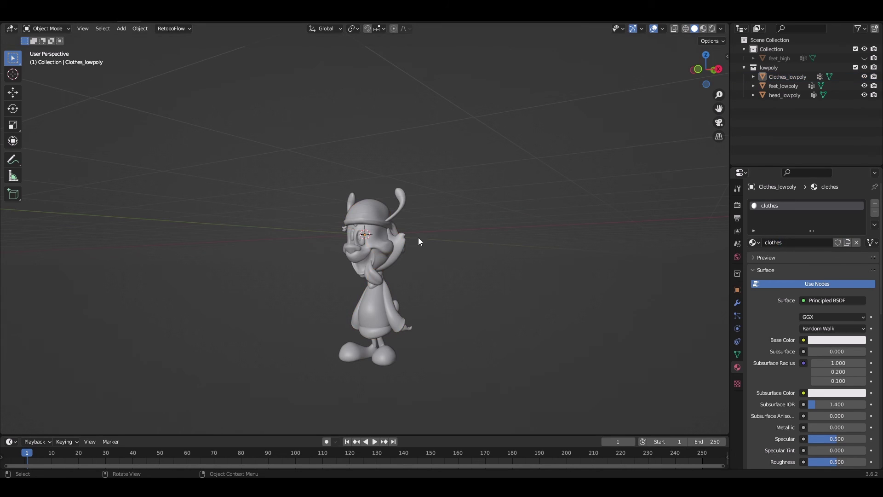
{"action": "left_click", "coordinate": [381, 241]}
{"action": "left_click", "coordinate": [663, 28]}
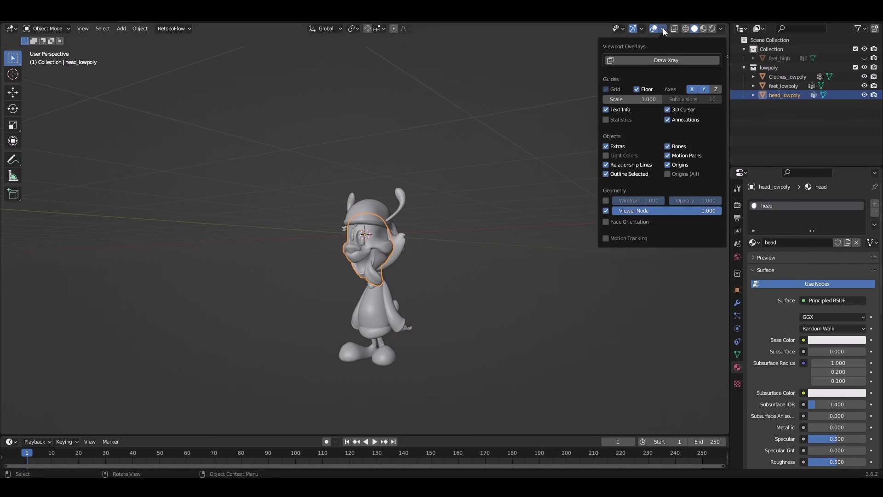
{"action": "left_click", "coordinate": [631, 222]}
{"action": "left_click", "coordinate": [560, 239]}
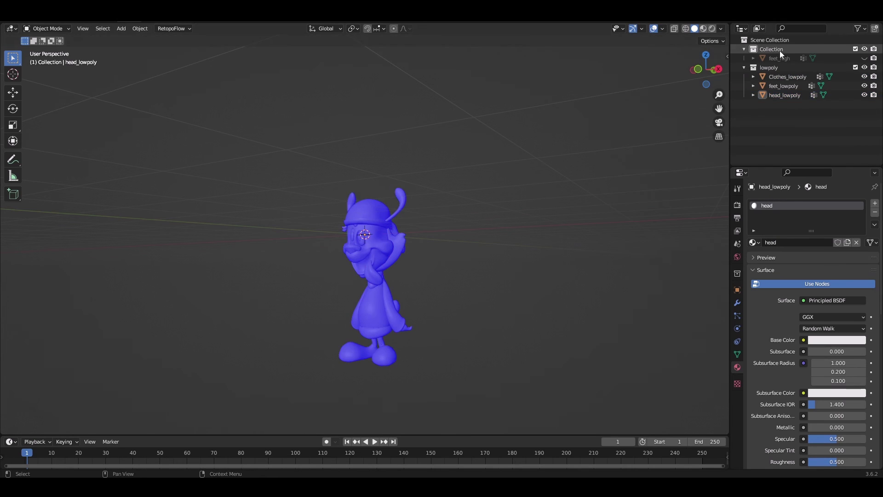
{"action": "left_click", "coordinate": [665, 29]}
{"action": "left_click_drag", "start_coordinate": [701, 71], "coordinate": [663, 99]}
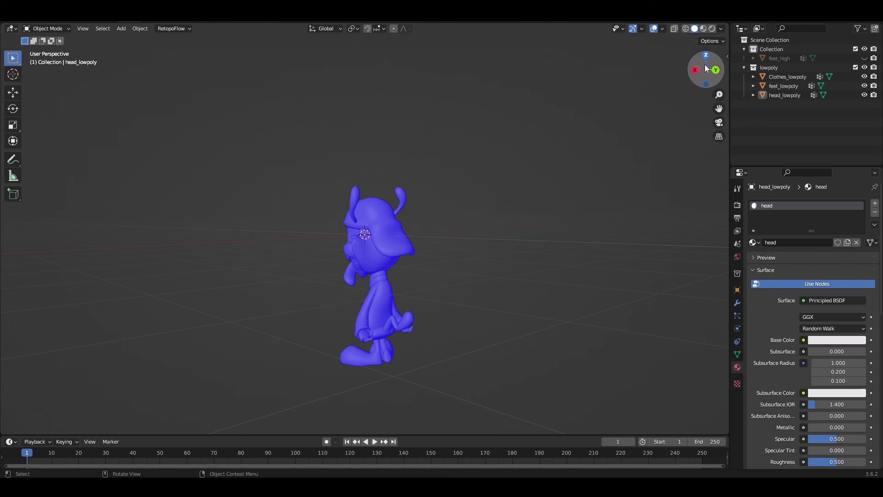
{"action": "mouse_move", "coordinate": [719, 95]}
{"action": "left_mouse_down"}
{"action": "mouse_move", "coordinate": [720, 80]}
{"action": "mouse_move", "coordinate": [719, 91]}
{"action": "left_mouse_up"}
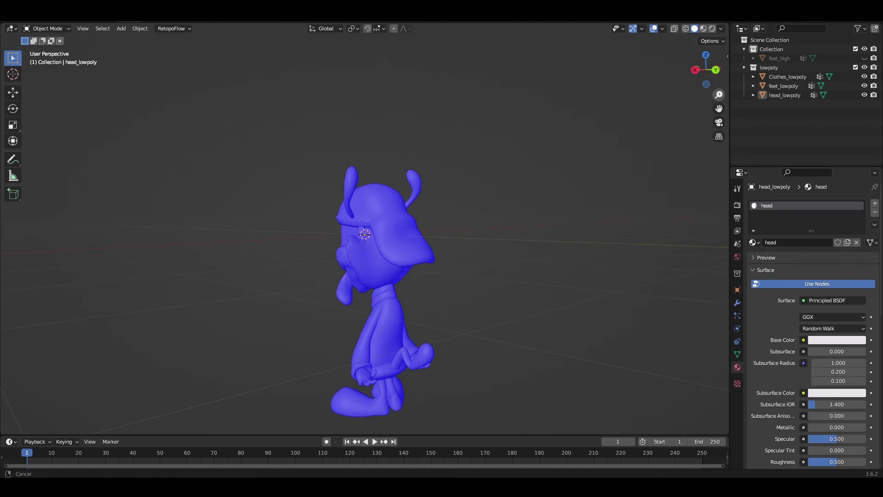
{"action": "left_click", "coordinate": [377, 271]}
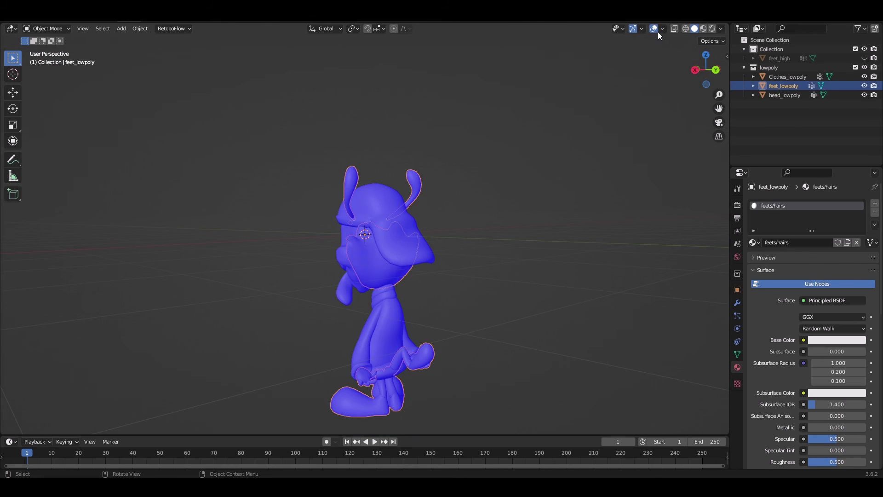
Step: Turn off the Face Orientation overlay and deselect the feet_lowpoly object
{"action": "left_click", "coordinate": [662, 29]}
{"action": "left_click", "coordinate": [606, 223]}
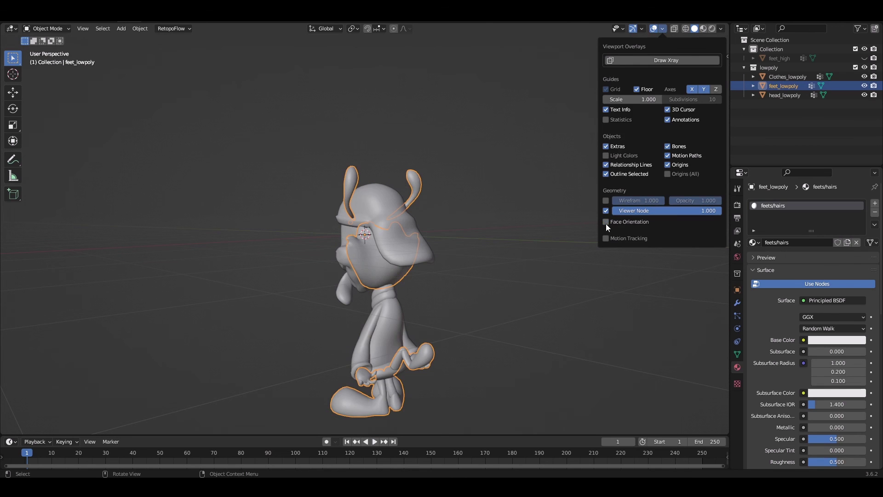
{"action": "left_click", "coordinate": [487, 261]}
Step: Export Clothes_lowpoly, feet_lowpoly and head_lowpoly together as Wakko For Texturing.fbx, limited to selected objects
{"action": "left_click_drag", "start_coordinate": [693, 79], "coordinate": [819, 64]}
{"action": "left_click_drag", "start_coordinate": [445, 155], "coordinate": [298, 414]}
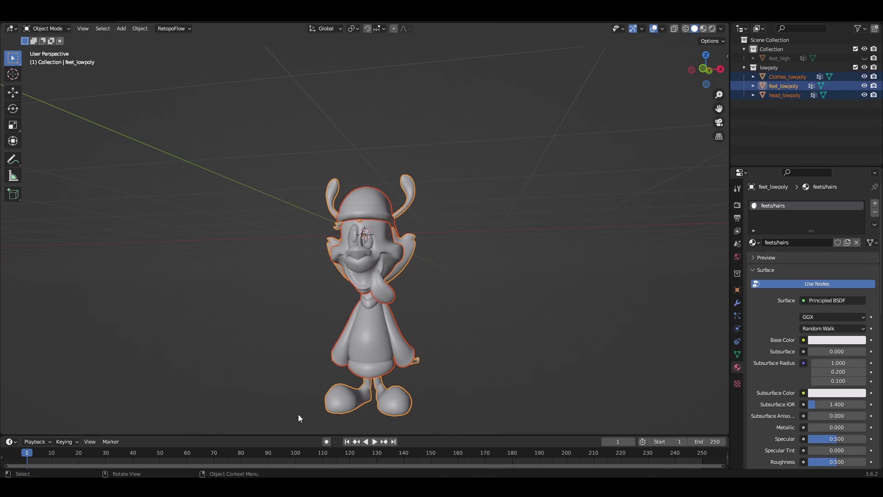
{"action": "left_click", "coordinate": [370, 355], "text": "shift"}
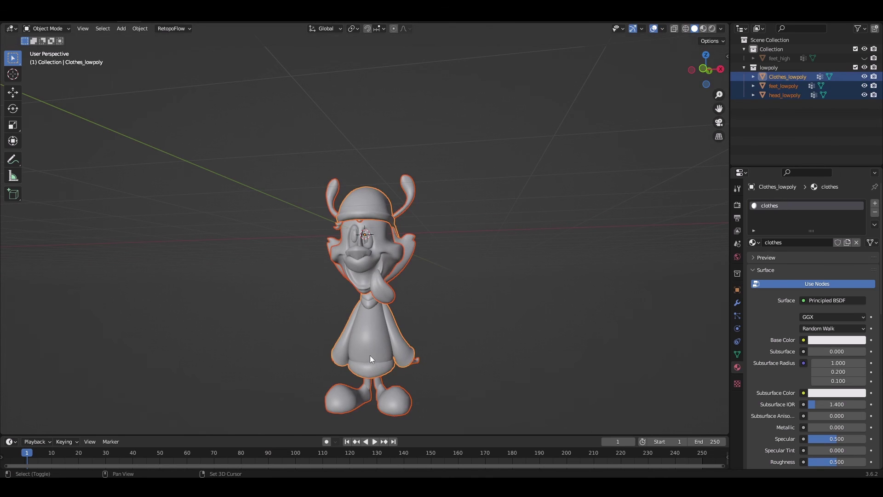
{"action": "left_click", "coordinate": [21, 19]}
{"action": "mouse_move", "coordinate": [67, 150]}
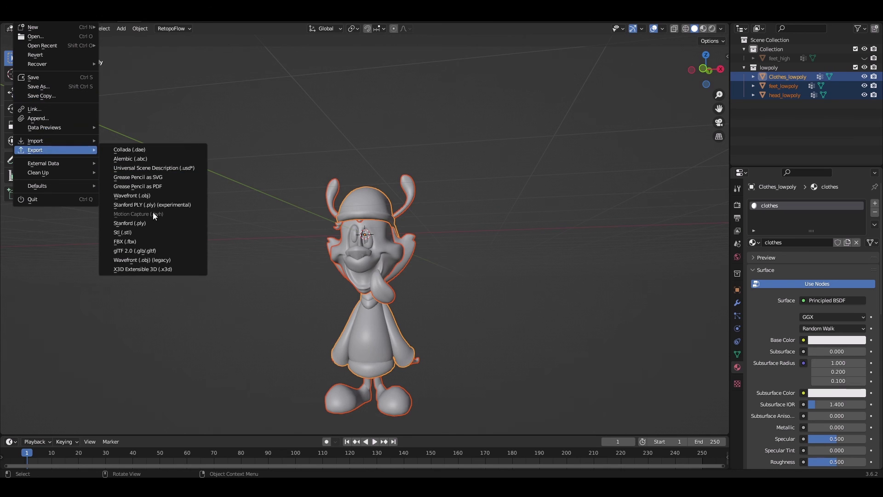
{"action": "left_click", "coordinate": [127, 241]}
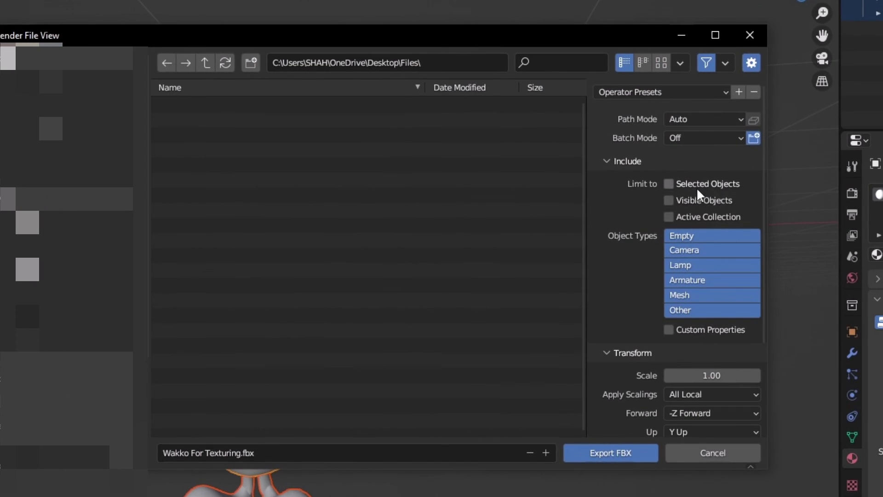
{"action": "left_click", "coordinate": [697, 184]}
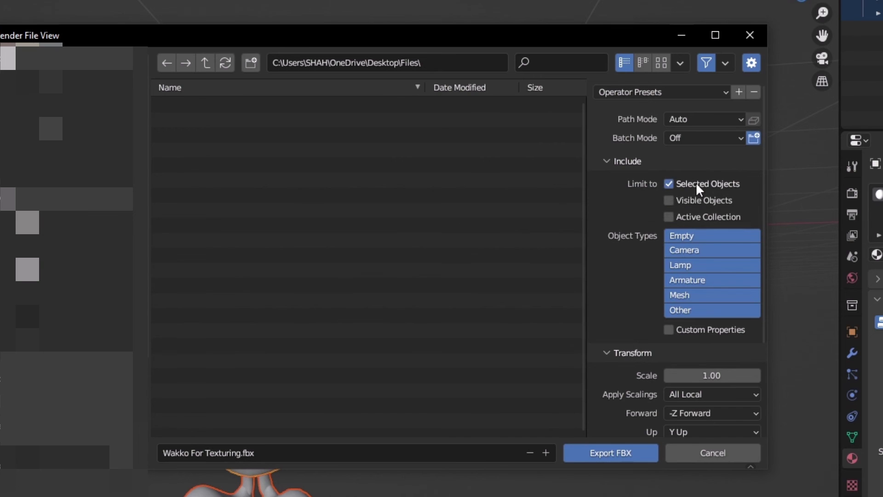
{"action": "left_click", "coordinate": [611, 448]}
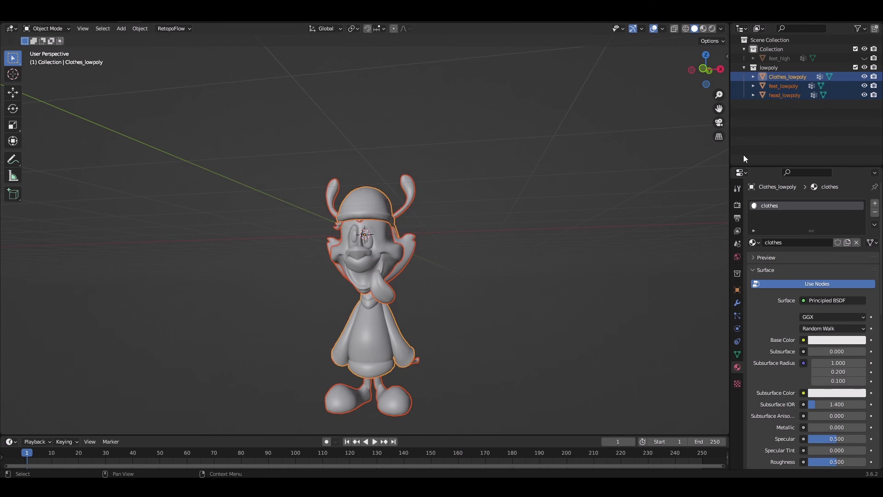
Step: Hide Clothes_lowpoly, feet_lowpoly and head_lowpoly, and unhide the feet_high object
{"action": "left_click", "coordinate": [640, 134]}
{"action": "left_click", "coordinate": [865, 77]}
{"action": "left_click", "coordinate": [864, 86]}
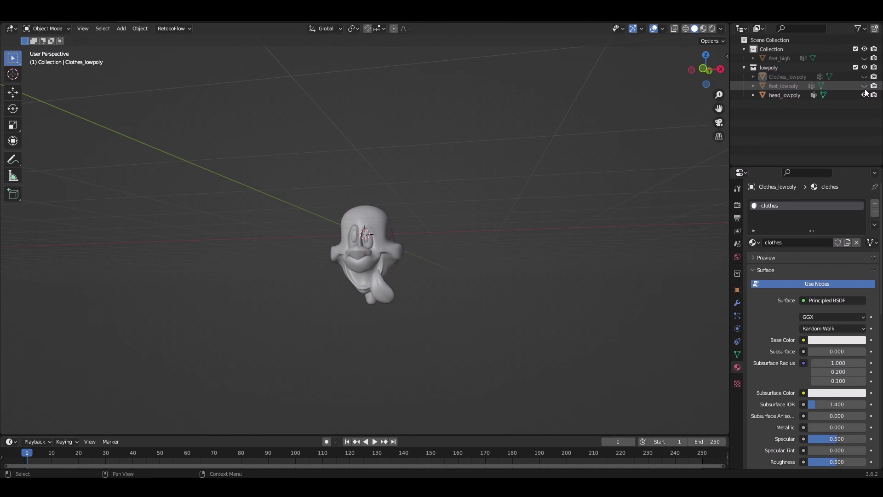
{"action": "left_click", "coordinate": [865, 95]}
{"action": "left_click", "coordinate": [865, 58]}
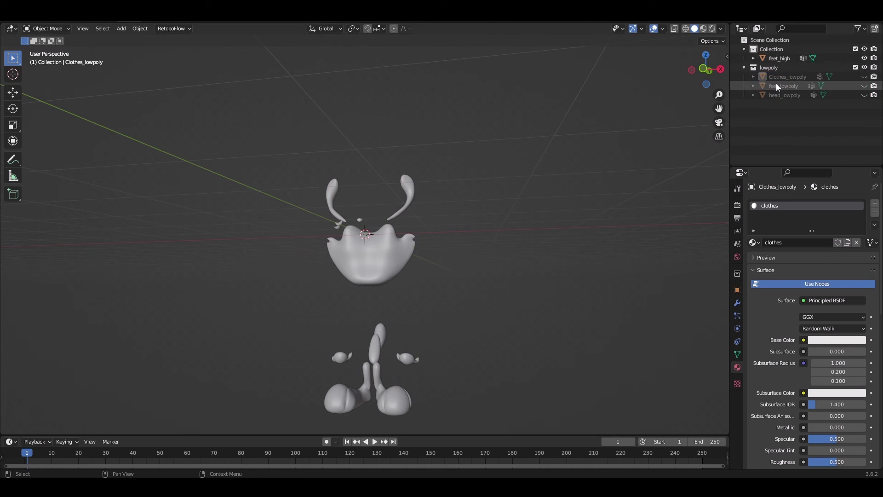
Step: Apply Shade Smooth to the feet_high object
{"action": "left_click", "coordinate": [394, 243]}
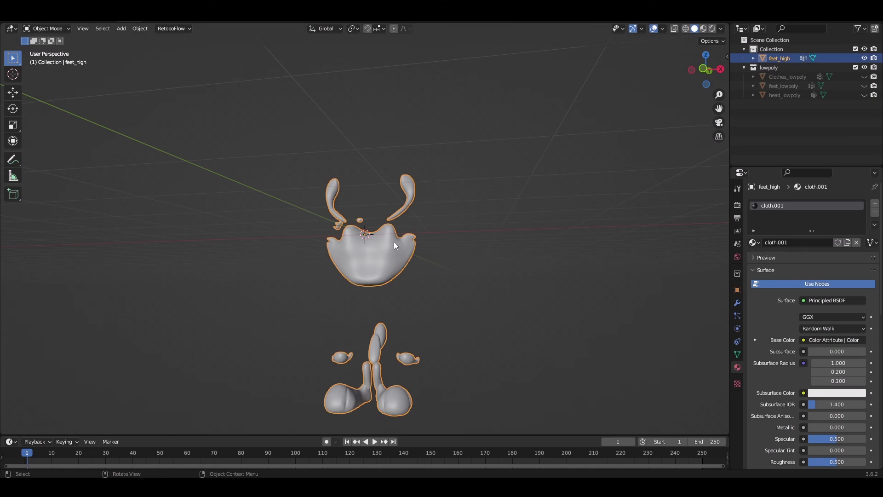
{"action": "right_click", "coordinate": [399, 407]}
{"action": "left_click", "coordinate": [377, 298]}
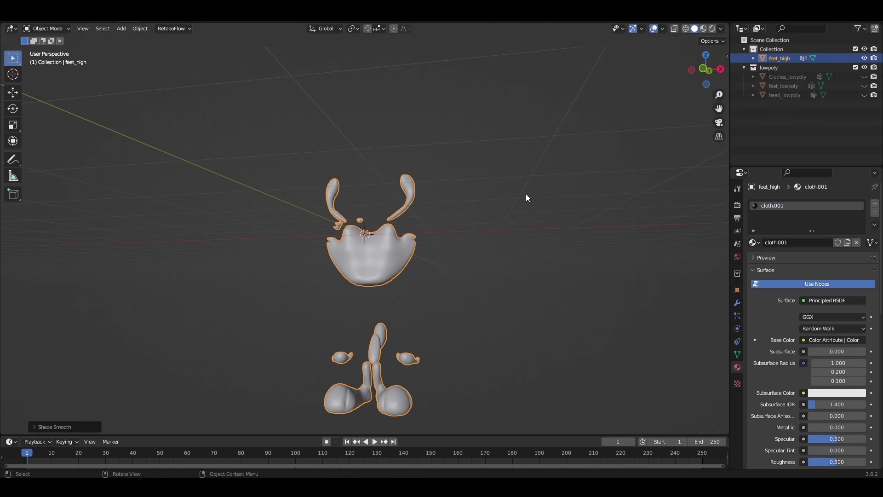
{"action": "key", "text": "q"}
{"action": "key", "text": "q"}
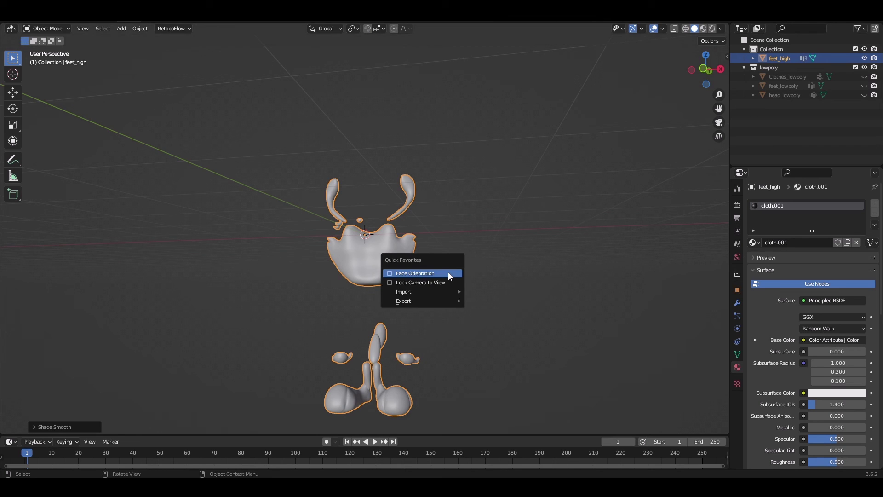
{"action": "mouse_move", "coordinate": [445, 297]}
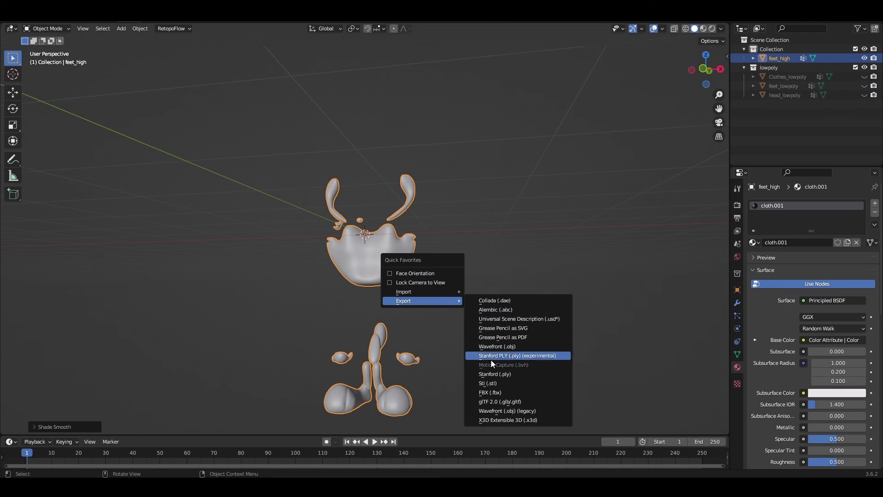
{"action": "left_click", "coordinate": [21, 18]}
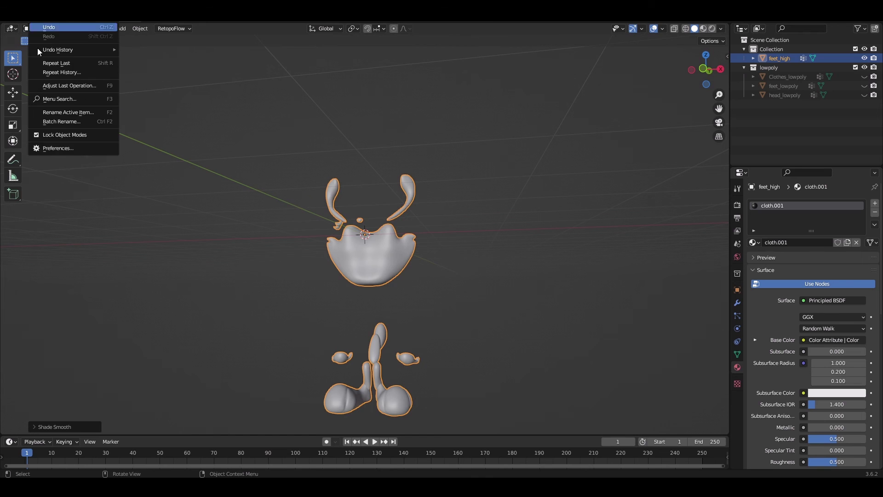
Step: Export only the selected feet_high object as an FBX file named highpoly.fbx in the Files folder
{"action": "left_click", "coordinate": [21, 18]}
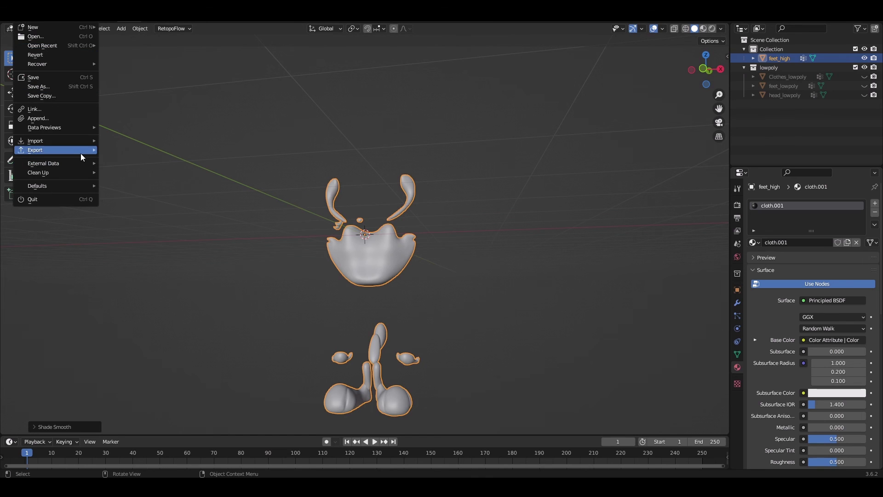
{"action": "mouse_move", "coordinate": [81, 154]}
{"action": "left_click", "coordinate": [134, 240]}
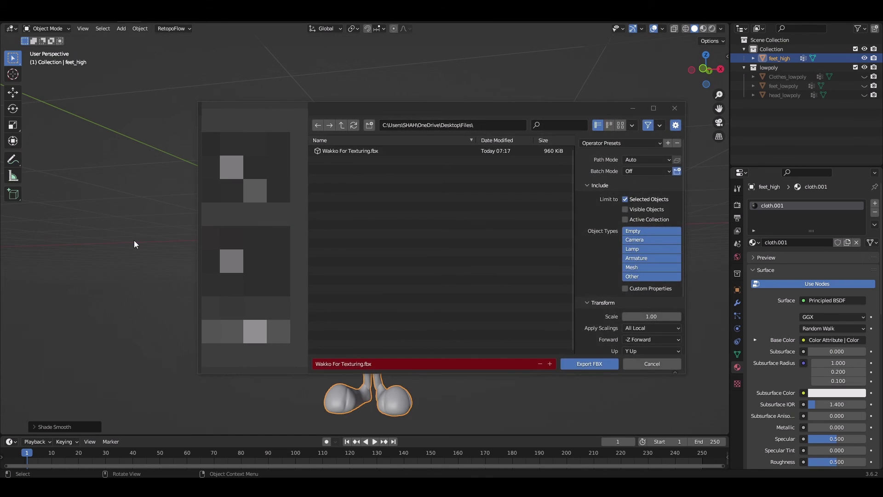
{"action": "left_click", "coordinate": [367, 364]}
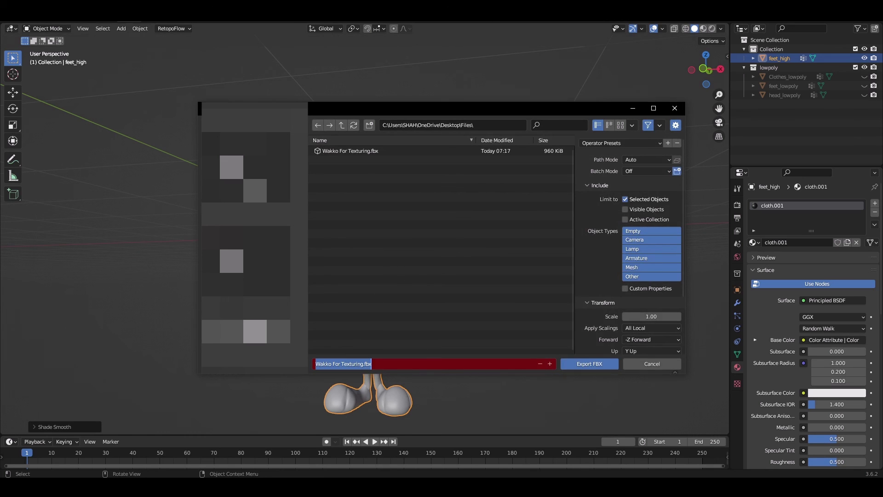
{"action": "type", "text": "highpoly"}
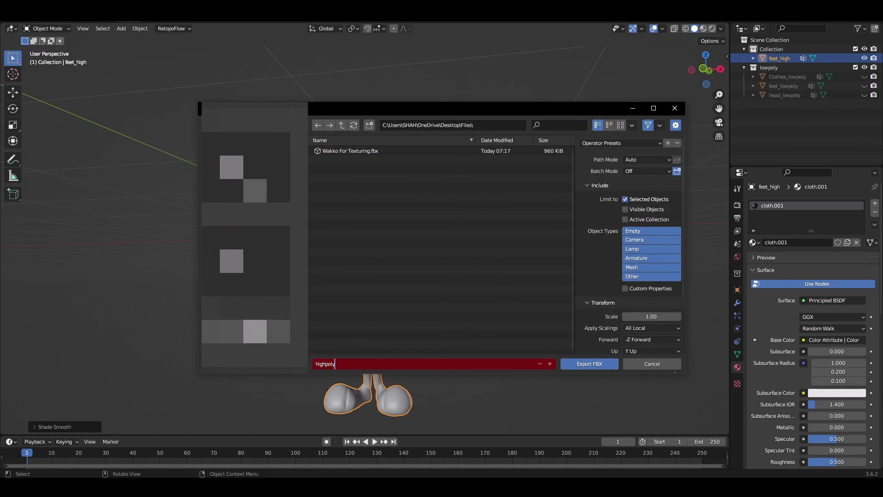
{"action": "key", "text": "Return"}
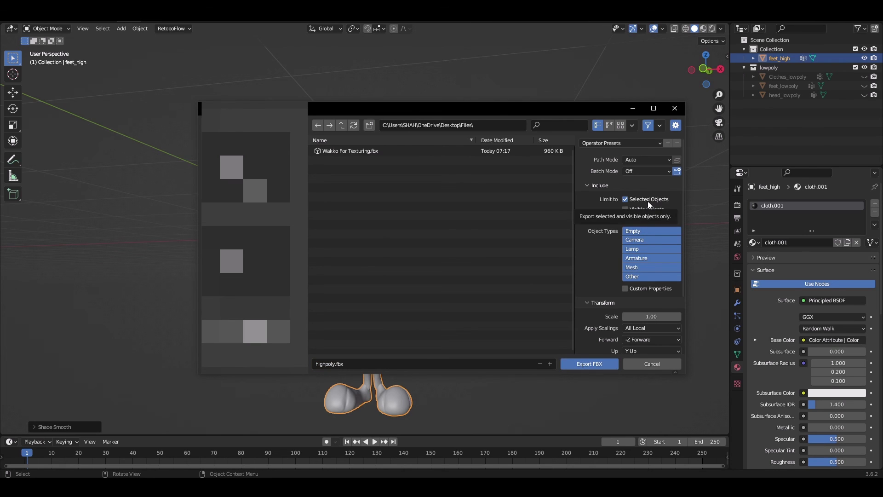
{"action": "left_click", "coordinate": [593, 364]}
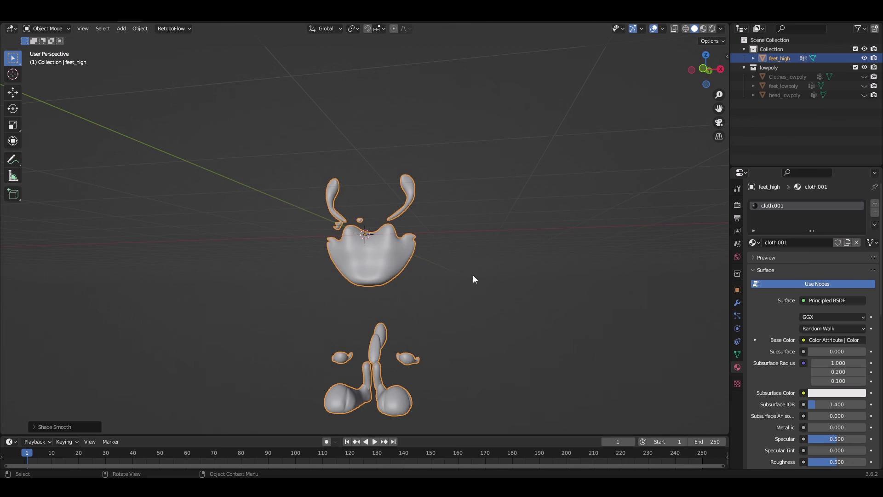
Step: Deselect feet_high and review the hidden feet_lowpoly and Clothes_lowpoly objects with their materials in turn
{"action": "left_click", "coordinate": [473, 276]}
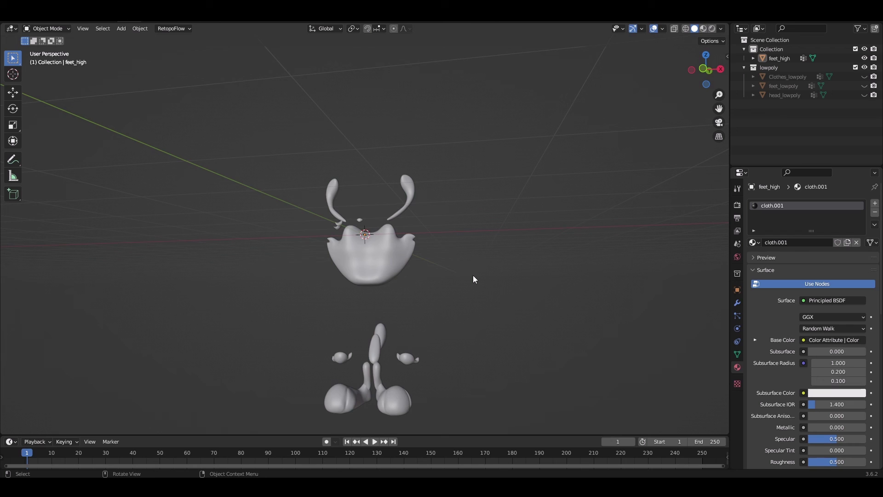
{"action": "left_click", "coordinate": [773, 85]}
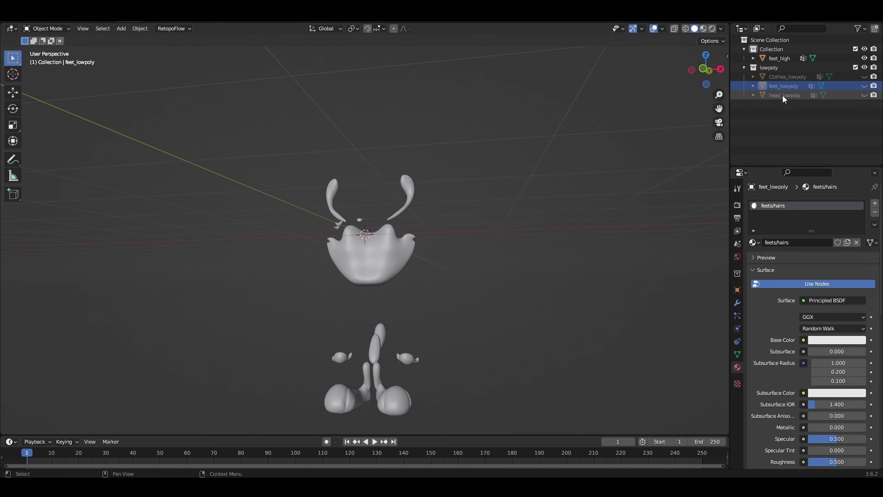
{"action": "left_click", "coordinate": [793, 77]}
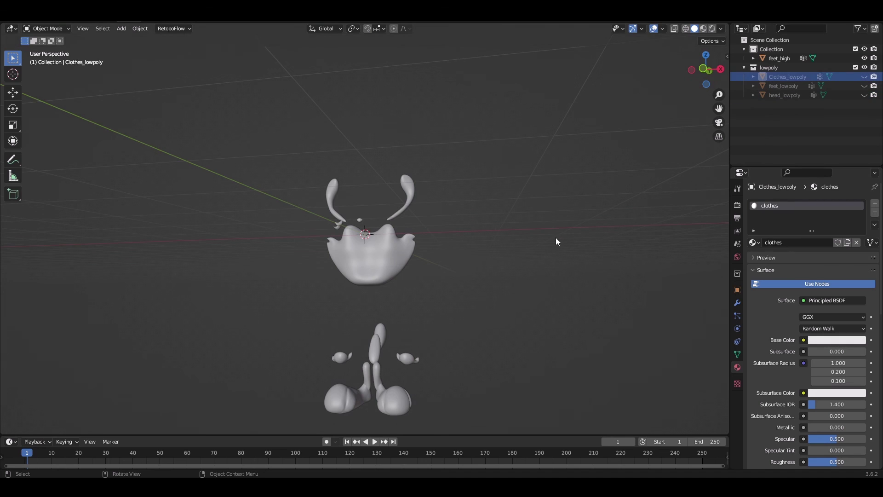